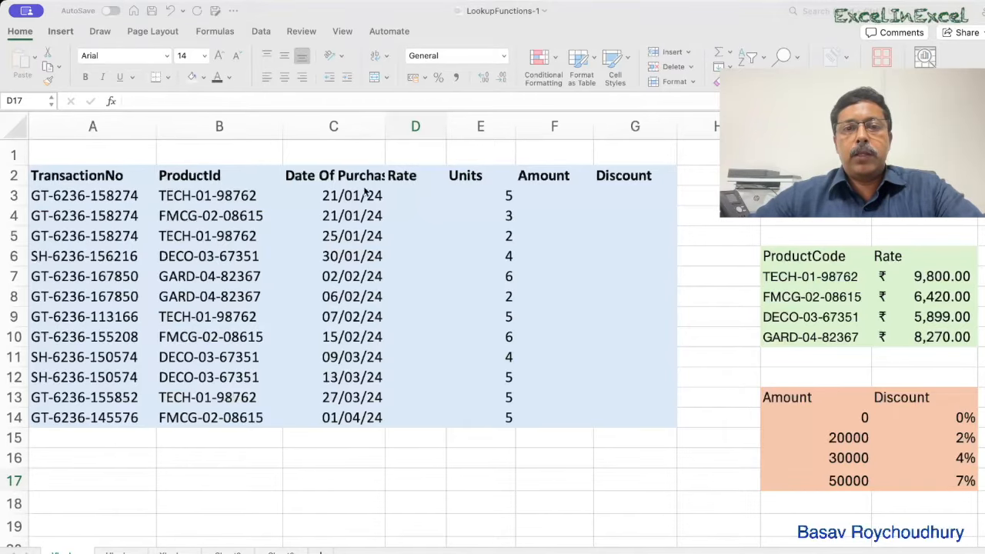
Step: Compare the ProductId entries in column B with the product codes and rates in the green lookup table
{"action": "left_click", "coordinate": [415, 194]}
{"action": "left_click", "coordinate": [413, 195]}
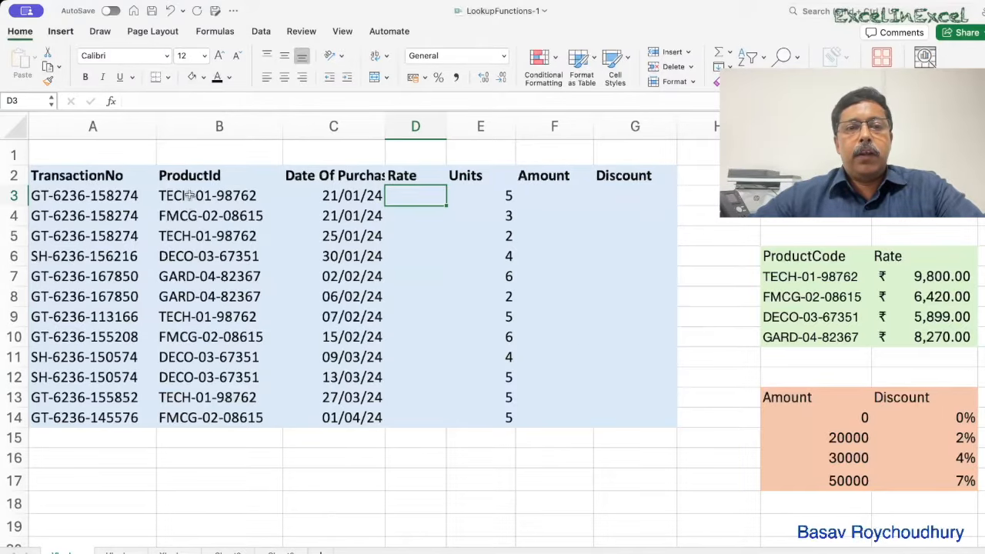
{"action": "left_click_drag", "start_coordinate": [190, 196], "coordinate": [199, 411]}
{"action": "left_click_drag", "start_coordinate": [791, 276], "coordinate": [798, 336]}
{"action": "left_click_drag", "start_coordinate": [921, 277], "coordinate": [923, 337]}
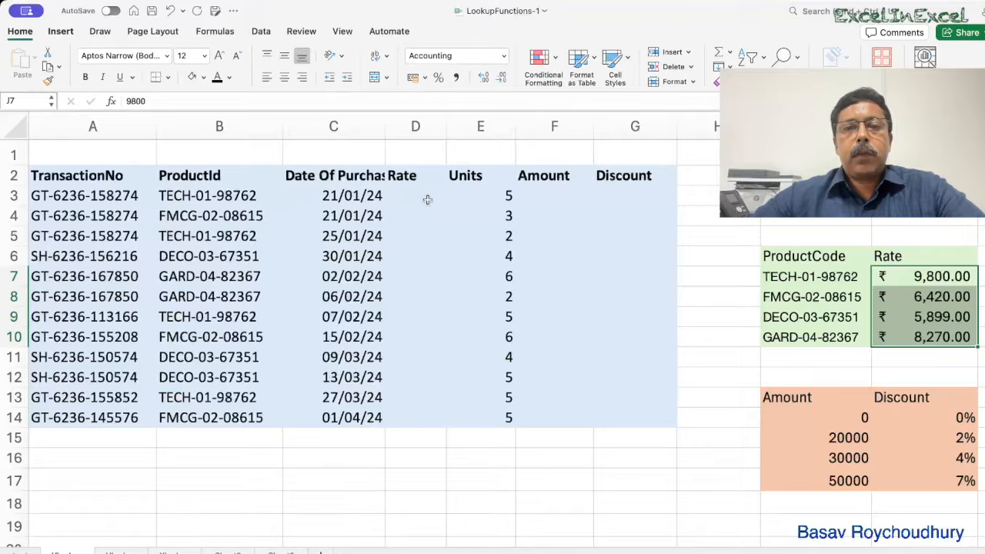
{"action": "left_click", "coordinate": [418, 195]}
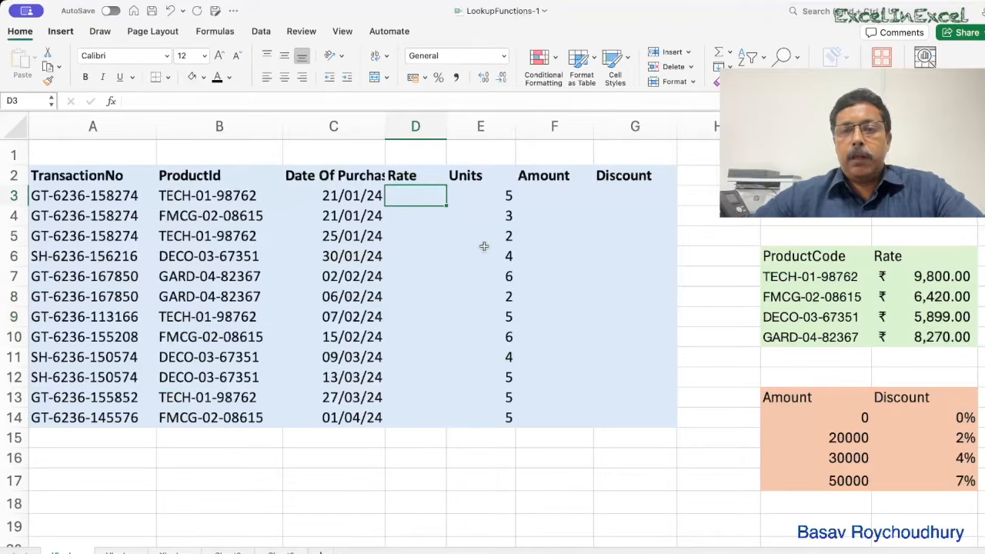
{"action": "type", "text": "=v"}
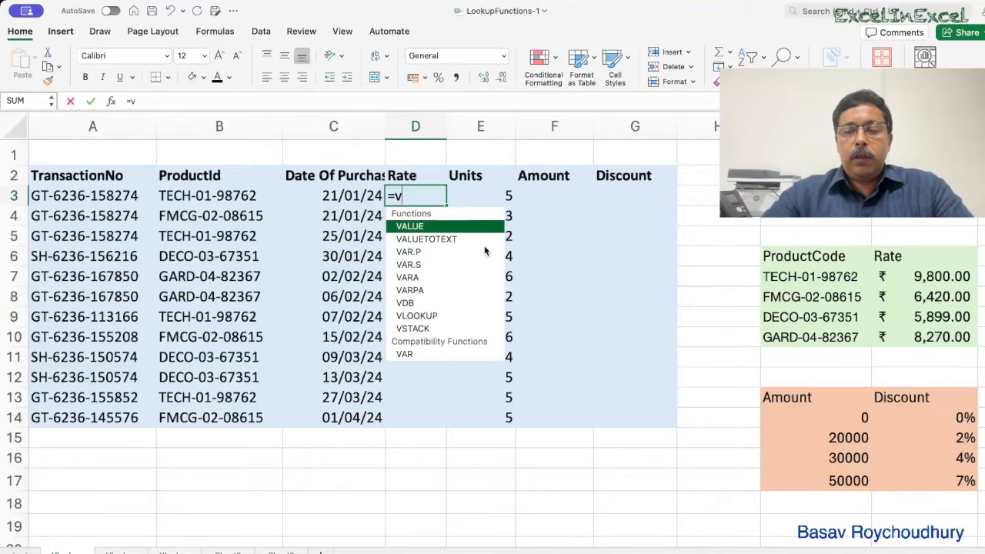
{"action": "type", "text": "l"}
{"action": "key", "text": "Tab"}
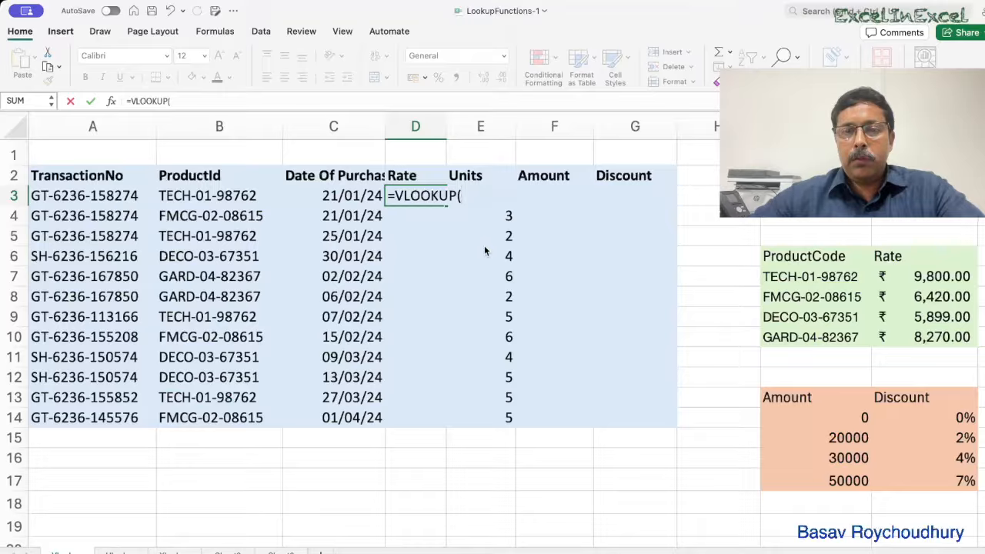
{"action": "left_click", "coordinate": [241, 195]}
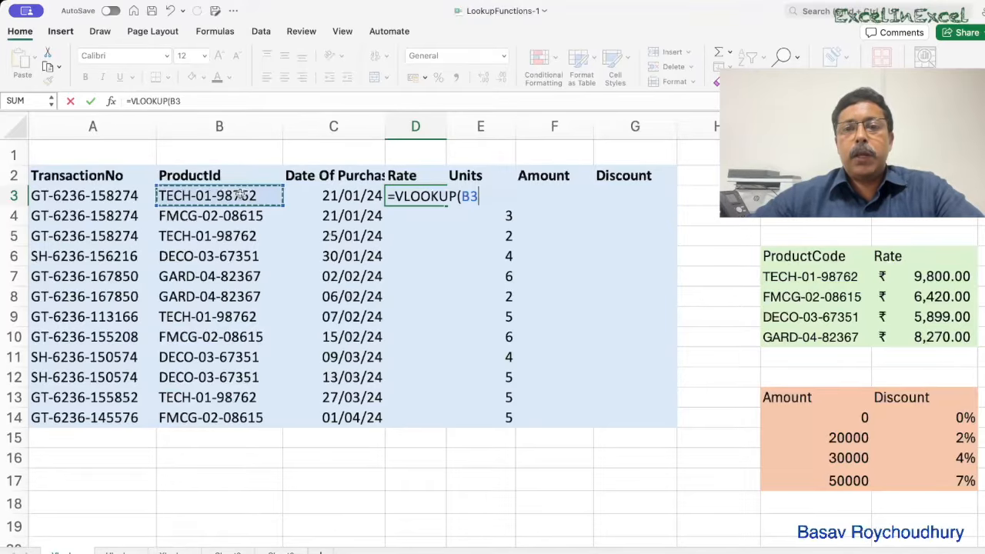
{"action": "type", "text": ","}
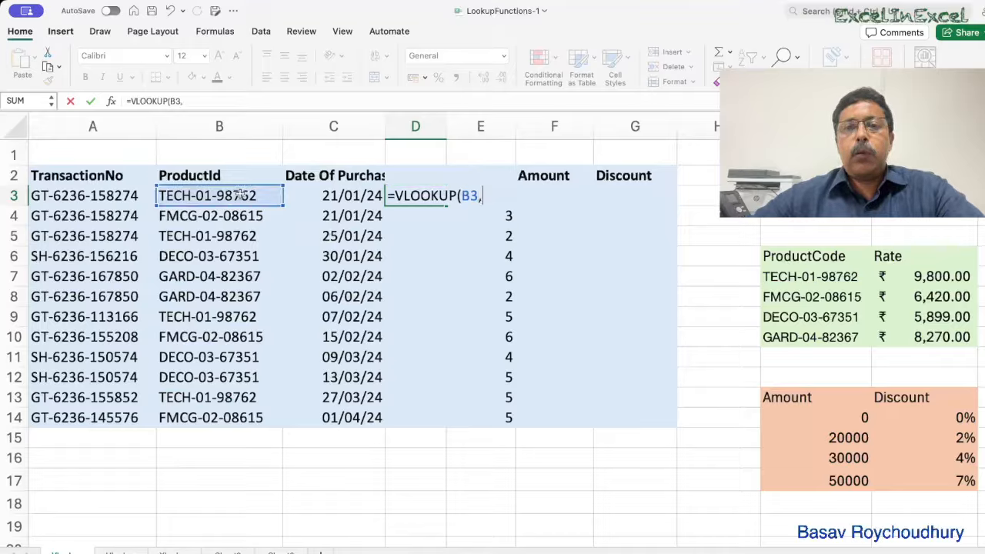
{"action": "left_click_drag", "start_coordinate": [797, 256], "coordinate": [902, 335]}
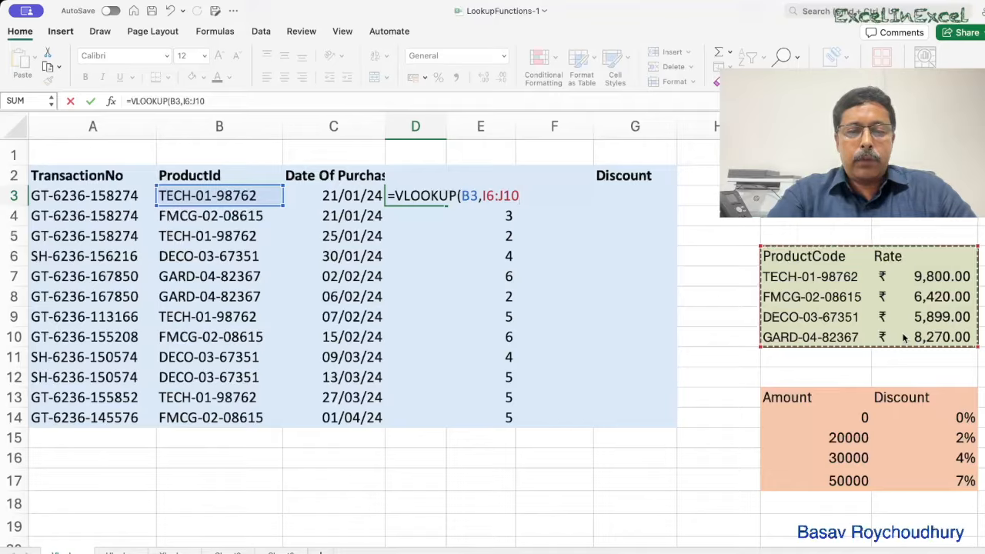
{"action": "key", "text": "F4"}
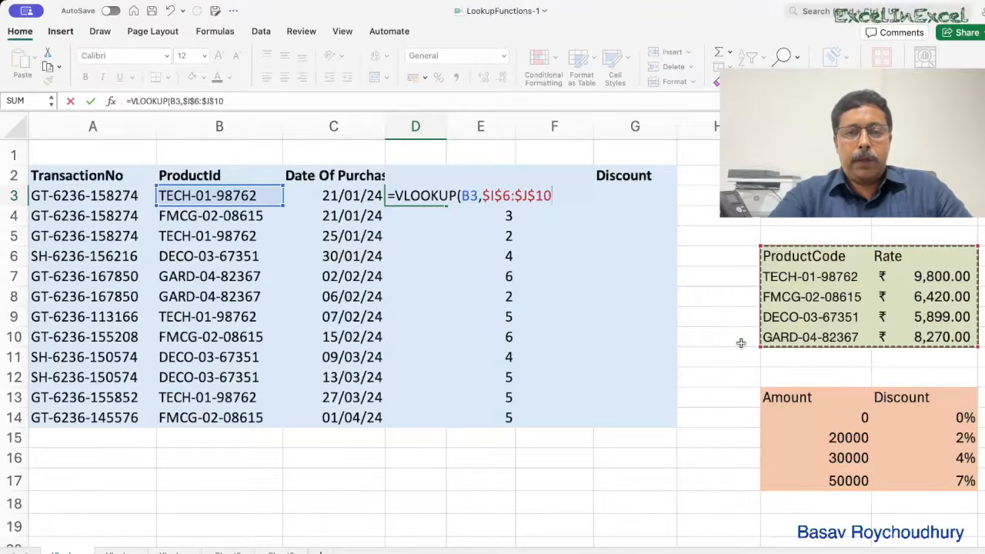
{"action": "key", "text": "Escape"}
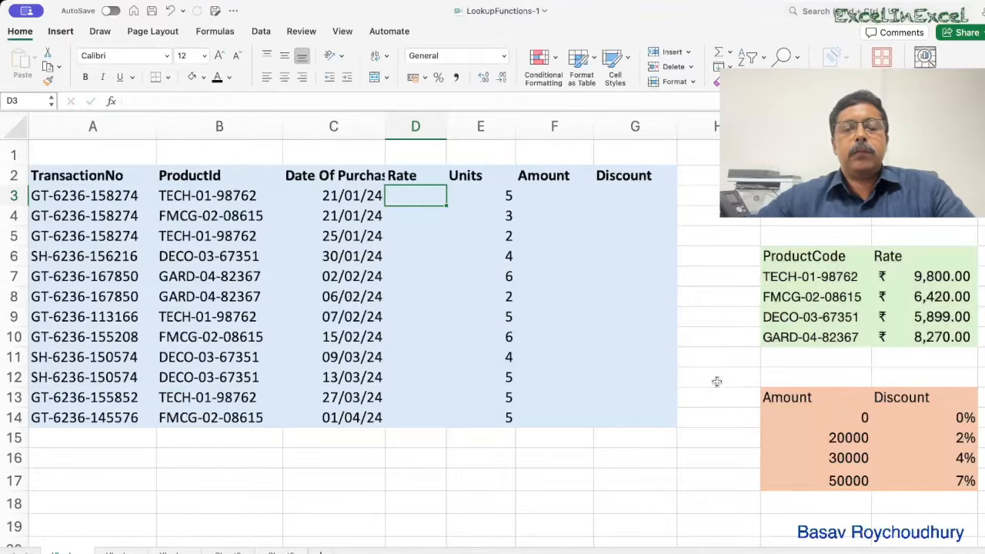
{"action": "left_click", "coordinate": [657, 526]}
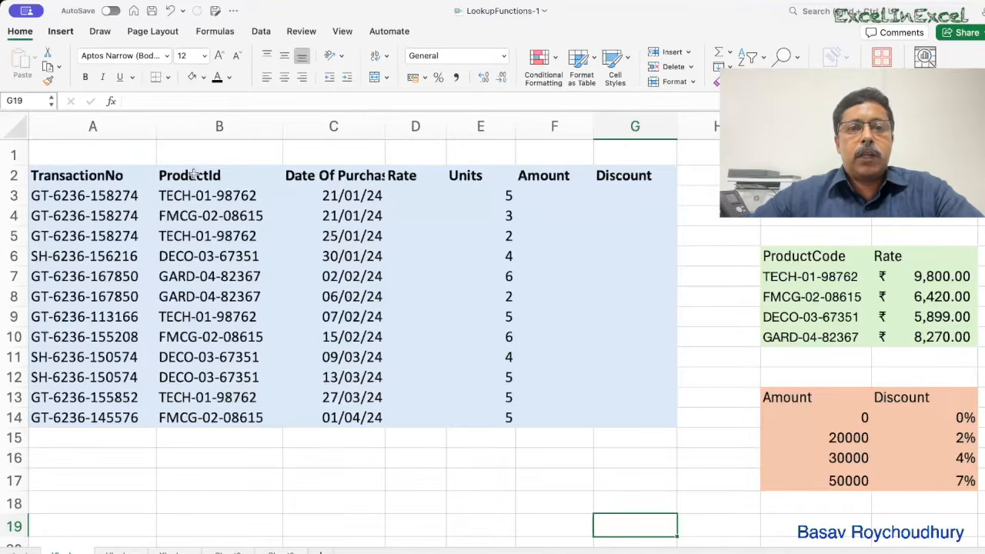
Step: Widen the Date Of Purchase column slightly, and review the cells and product rate table I6:J10 needed for the rate lookup
{"action": "left_click_drag", "start_coordinate": [384, 128], "coordinate": [388, 128]}
{"action": "left_click", "coordinate": [504, 195]}
{"action": "left_click", "coordinate": [569, 195]}
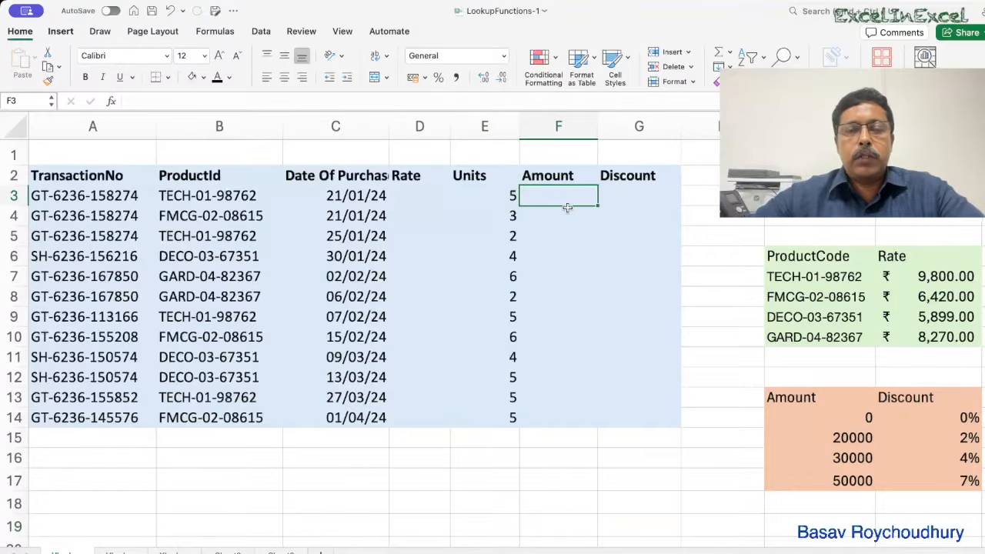
{"action": "left_click", "coordinate": [417, 196]}
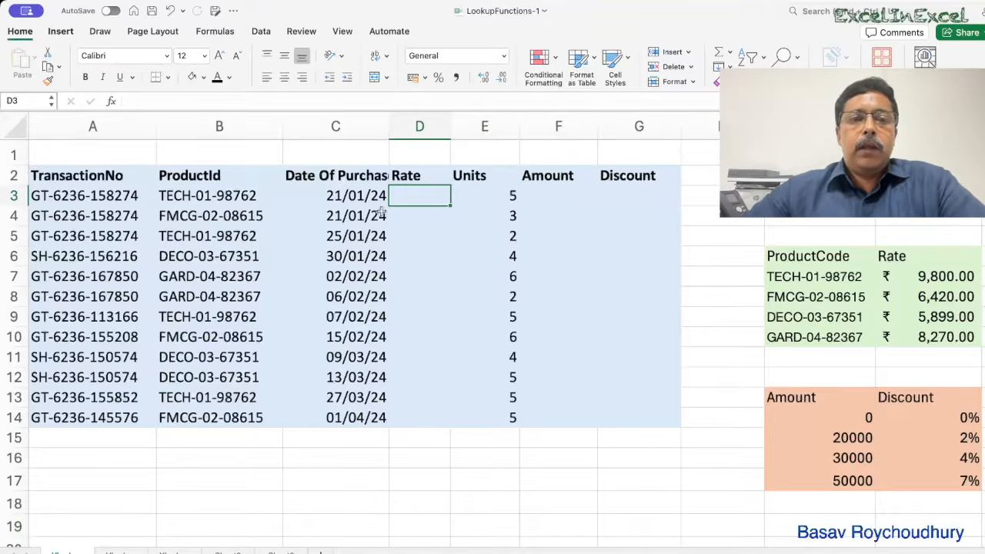
{"action": "left_click", "coordinate": [222, 196]}
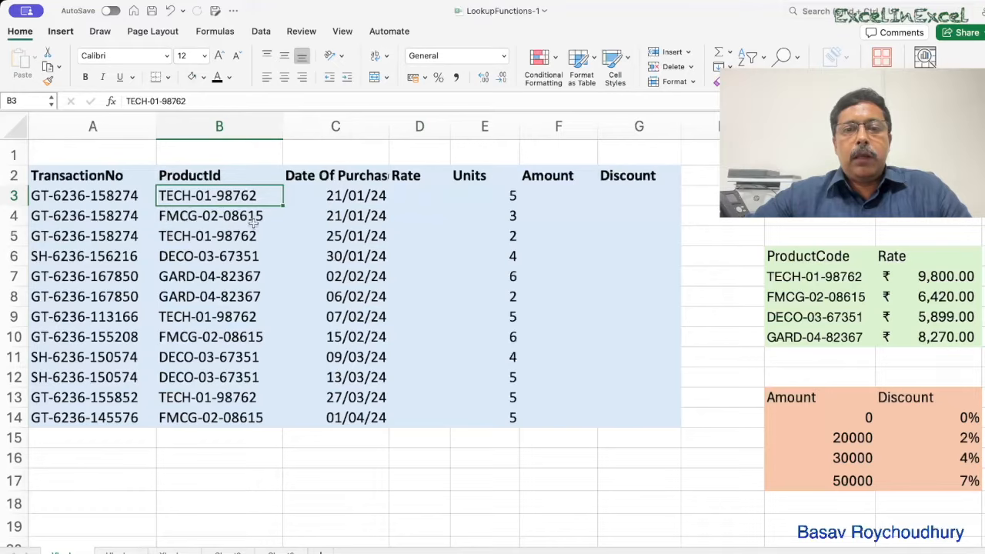
{"action": "left_click_drag", "start_coordinate": [791, 258], "coordinate": [912, 334]}
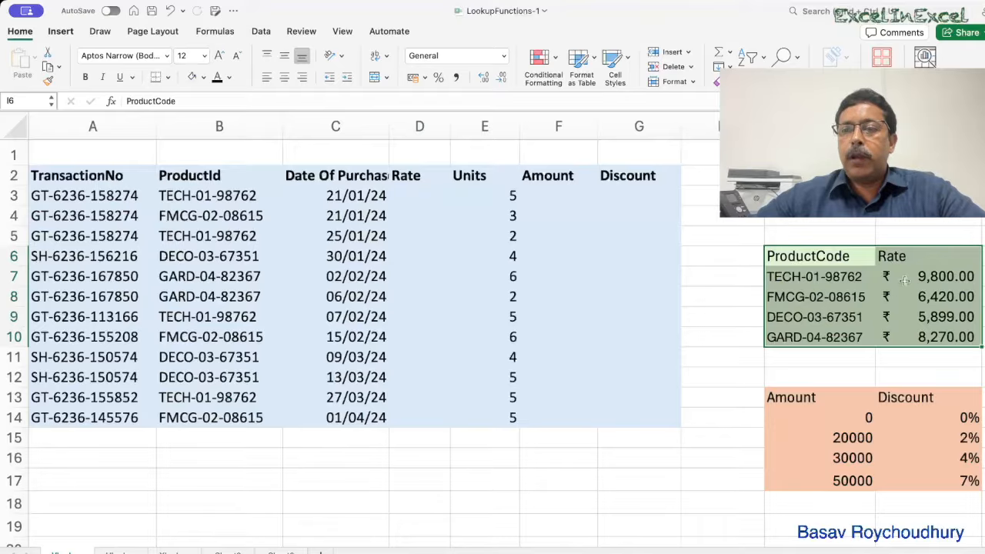
{"action": "left_click", "coordinate": [722, 383]}
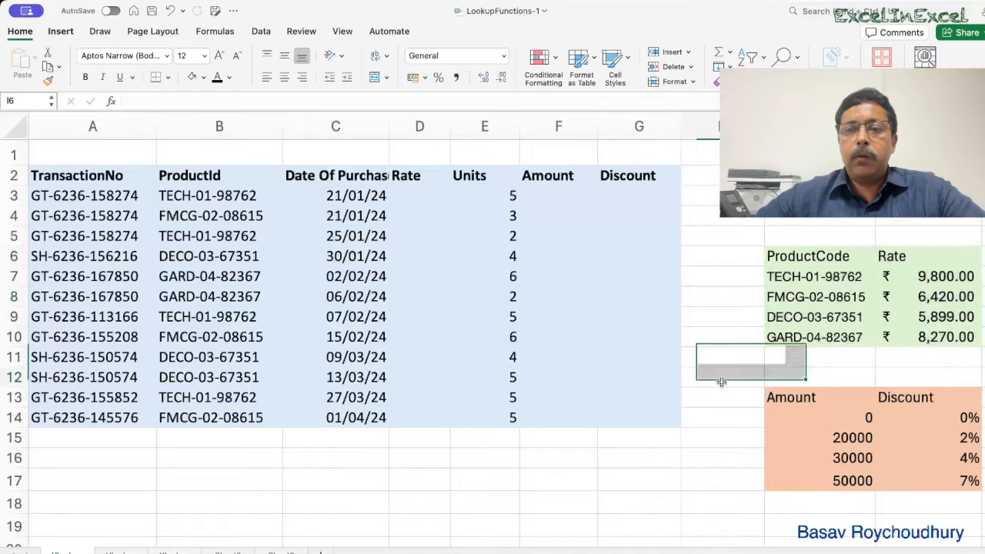
Step: Enter =VLOOKUP(B3,I6:J10,2,FALSE) in D3 to look up the first transaction's rate with an exact match
{"action": "left_click", "coordinate": [422, 198]}
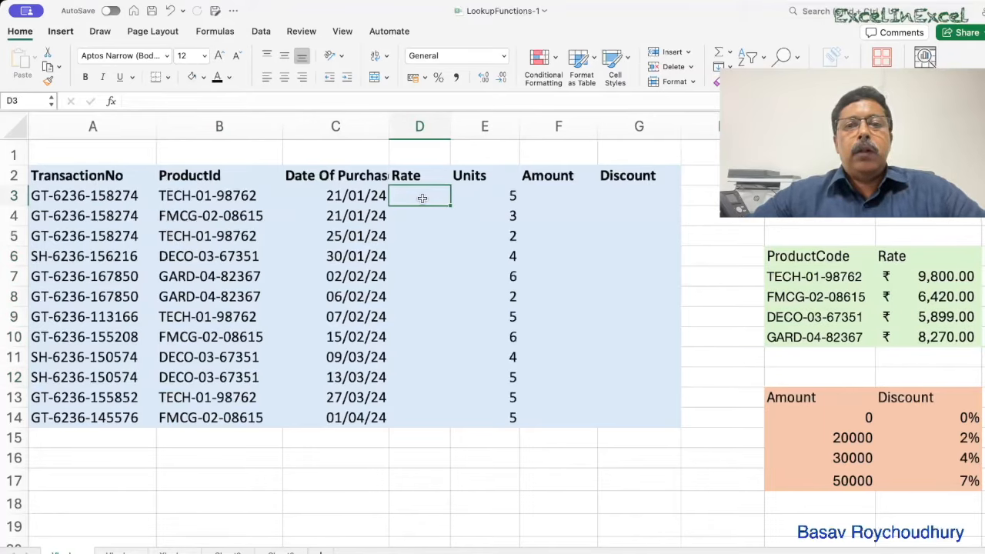
{"action": "type", "text": "=vlo"}
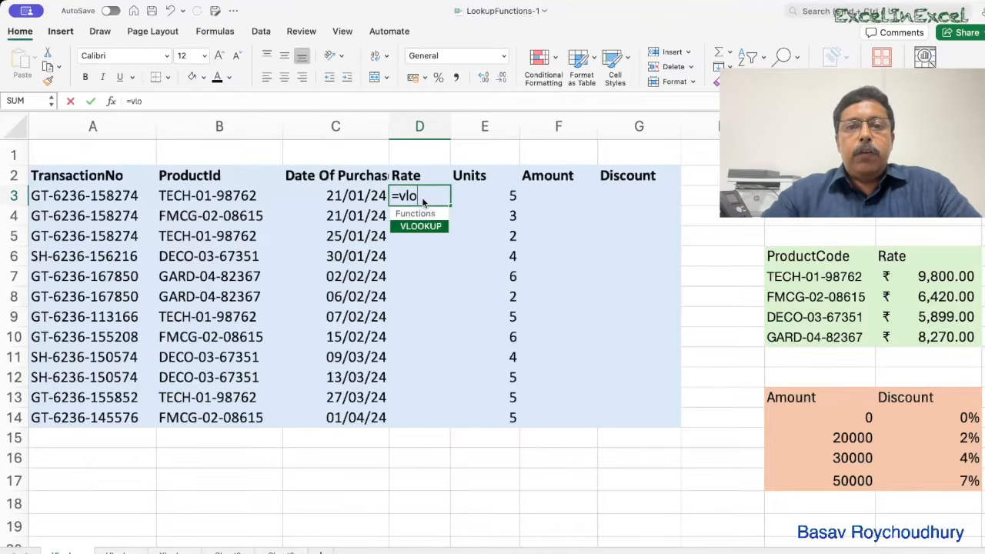
{"action": "key", "text": "Tab"}
{"action": "left_click", "coordinate": [239, 197]}
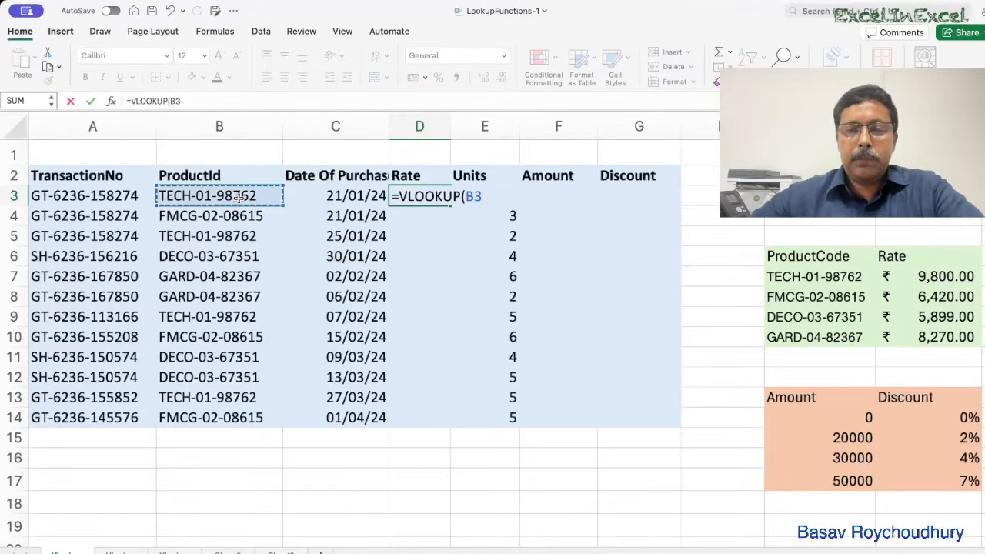
{"action": "type", "text": ","}
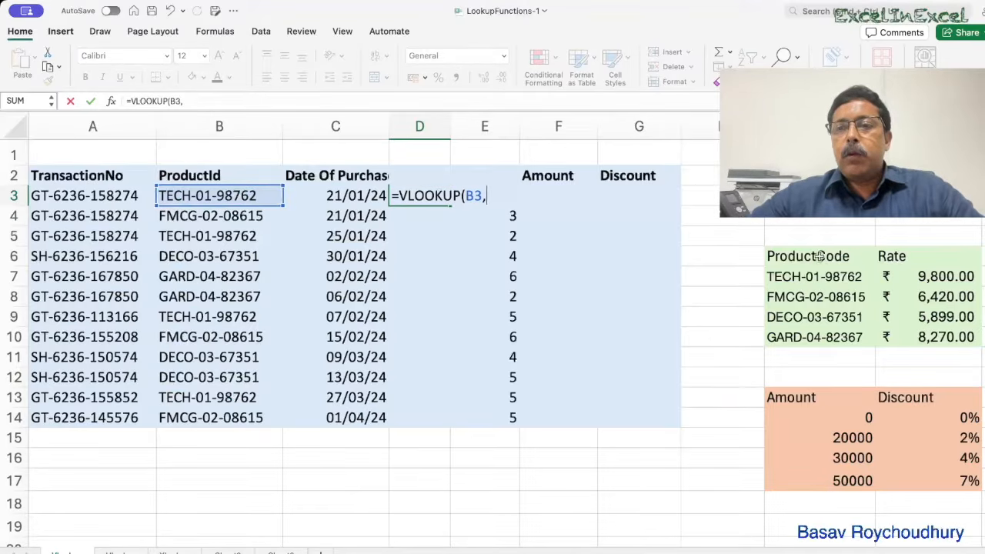
{"action": "mouse_move", "coordinate": [847, 263]}
{"action": "left_mouse_down"}
{"action": "mouse_move", "coordinate": [889, 282]}
{"action": "mouse_move", "coordinate": [895, 327]}
{"action": "left_mouse_up"}
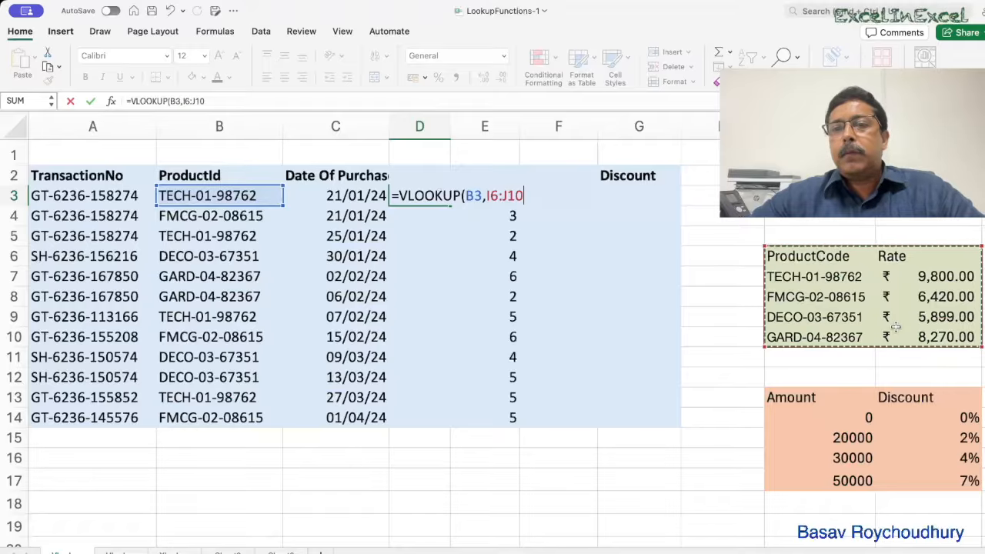
{"action": "type", "text": ",2"}
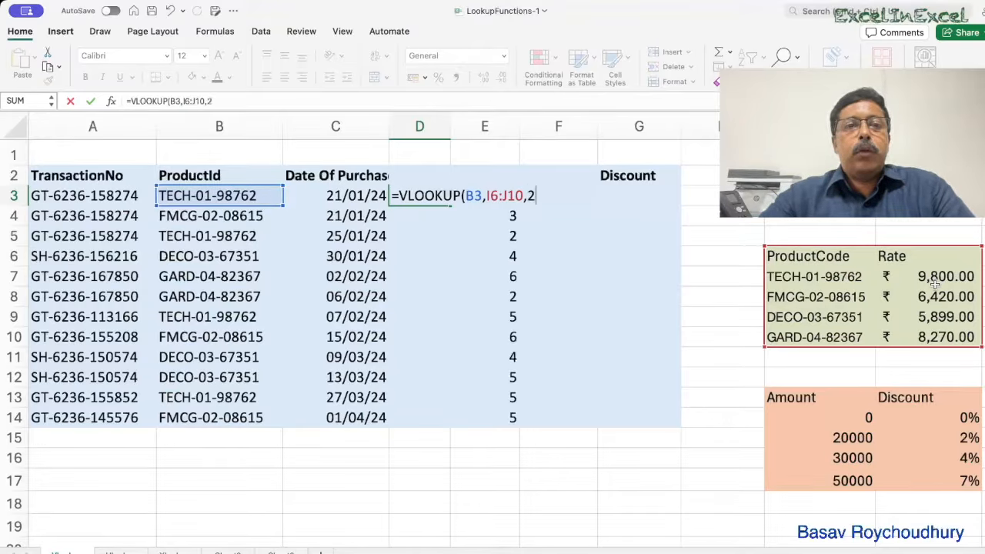
{"action": "type", "text": ","}
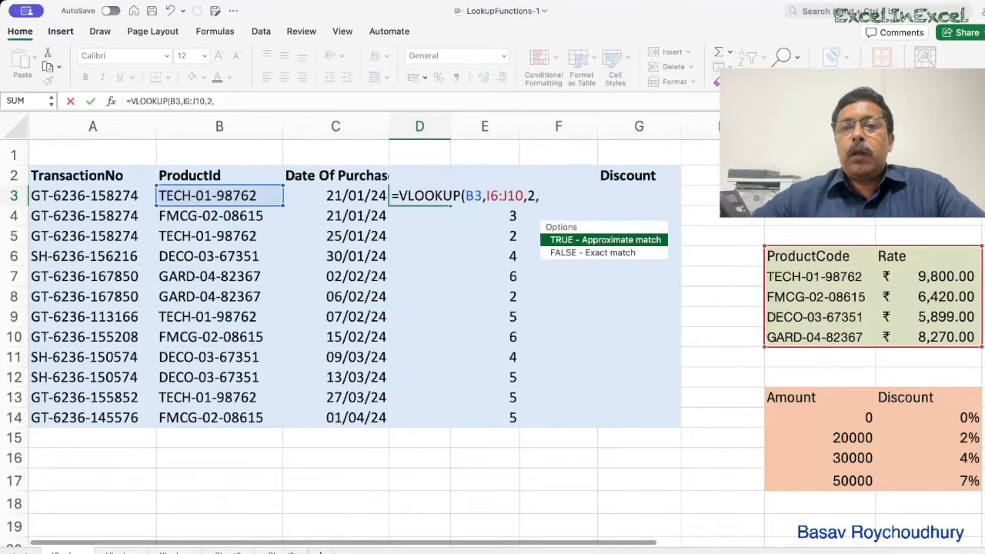
{"action": "double_click", "coordinate": [590, 254]}
{"action": "type", "text": ")"}
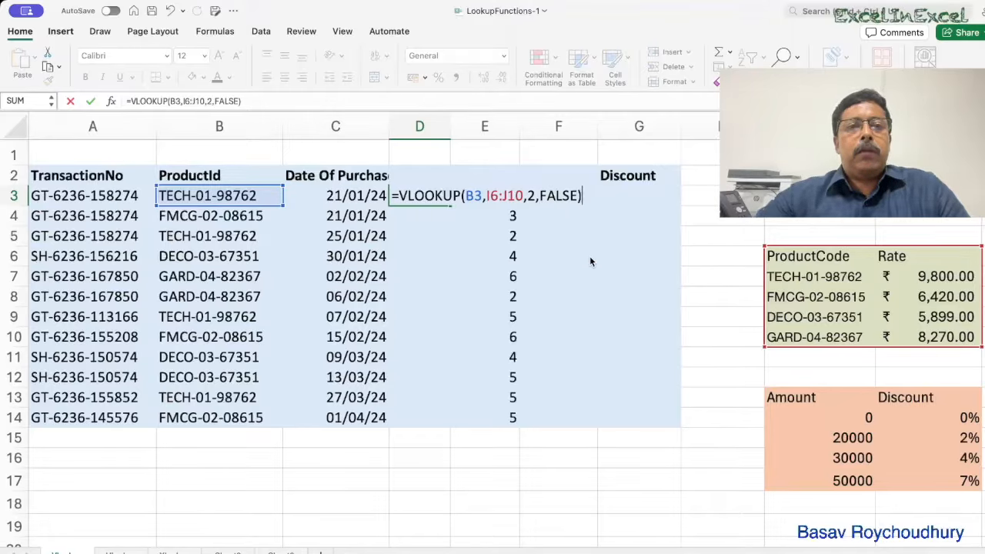
{"action": "key", "text": "Return"}
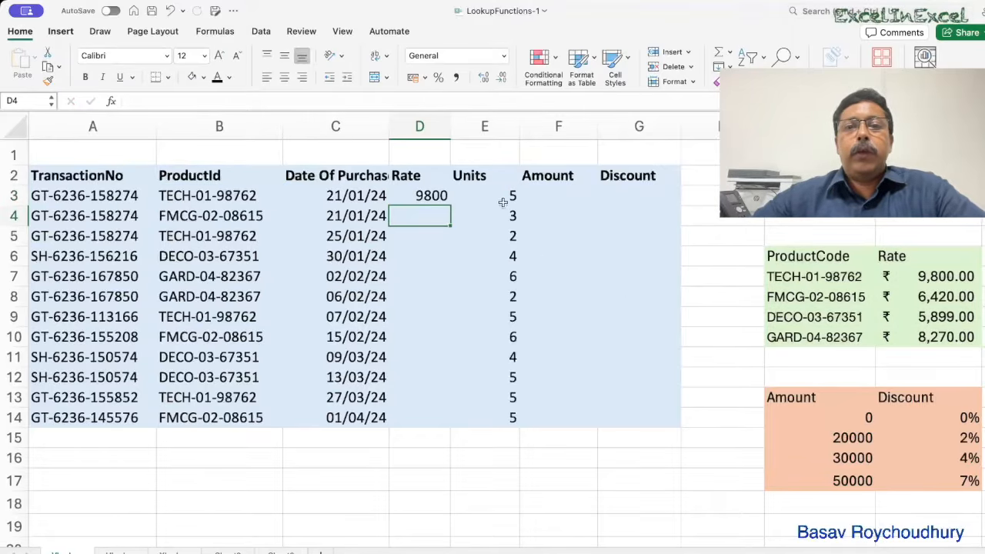
Step: Apply the rupee Accounting number format to the rate in D3
{"action": "left_click", "coordinate": [414, 77]}
{"action": "left_click", "coordinate": [431, 197]}
{"action": "left_click", "coordinate": [414, 77]}
Step: Widen the Rate column and fill the D3 lookup formula down through D5
{"action": "left_click_drag", "start_coordinate": [454, 125], "coordinate": [478, 123]}
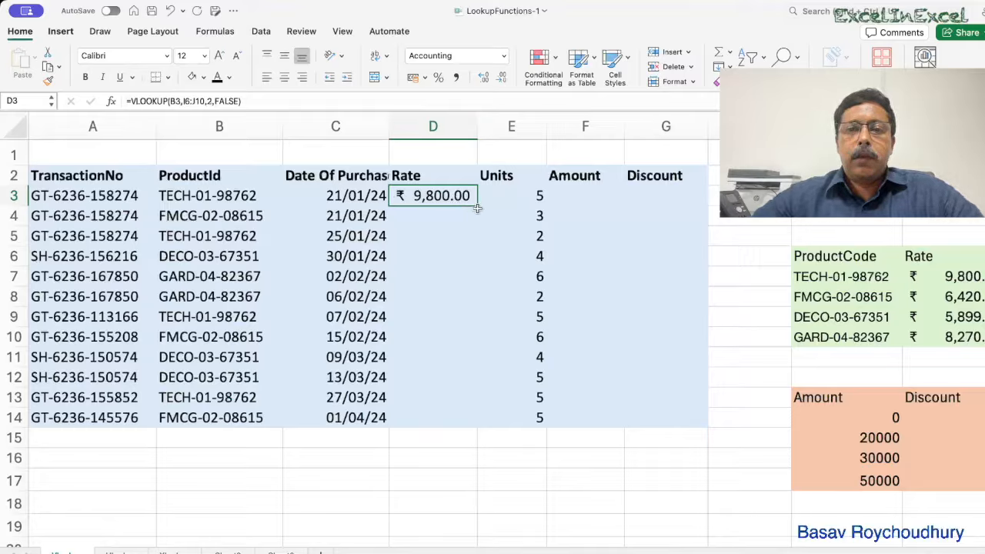
{"action": "left_click_drag", "start_coordinate": [476, 207], "coordinate": [476, 243]}
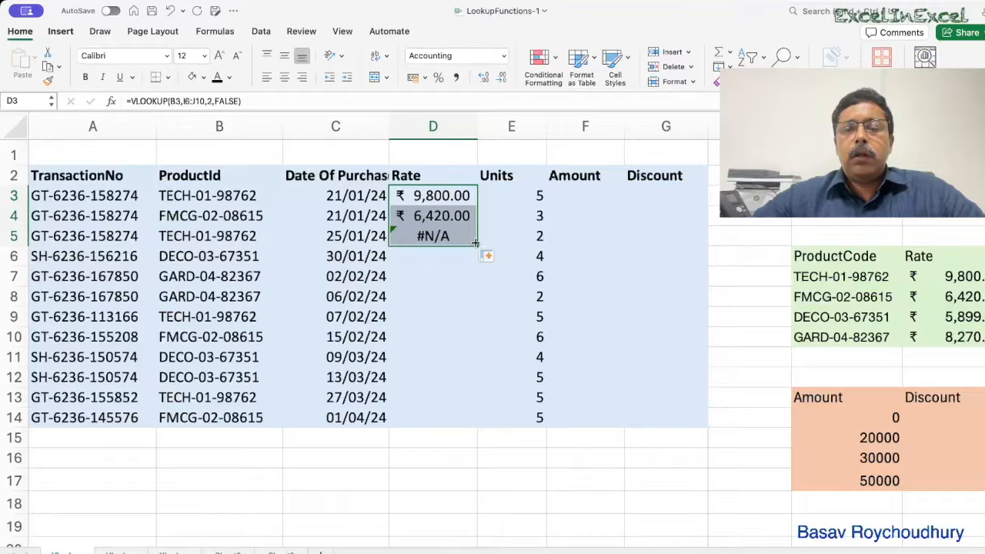
Step: Examine the D5 formula's lookup range against the product ID in B5 and the product codes in I7:I10
{"action": "left_click", "coordinate": [422, 237]}
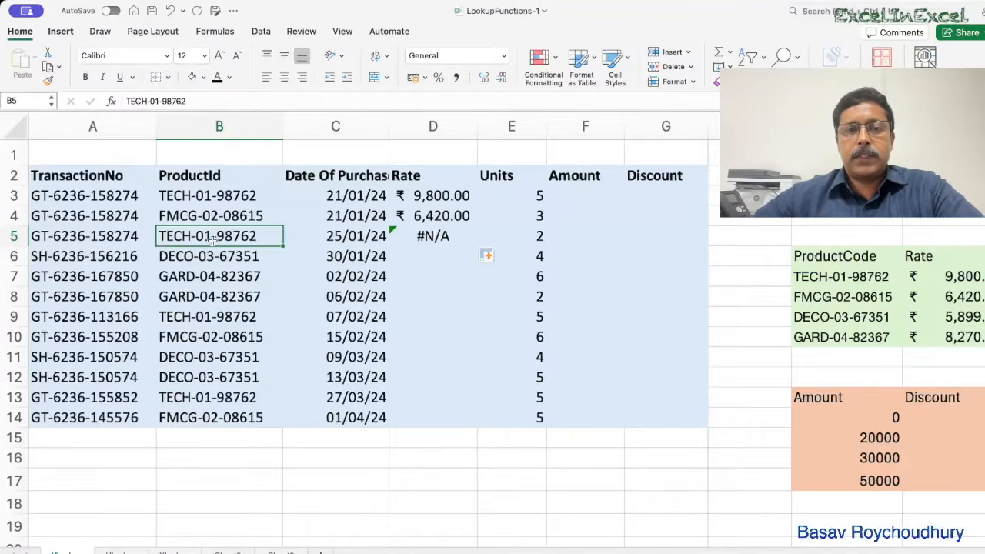
{"action": "left_click_drag", "start_coordinate": [829, 276], "coordinate": [830, 327]}
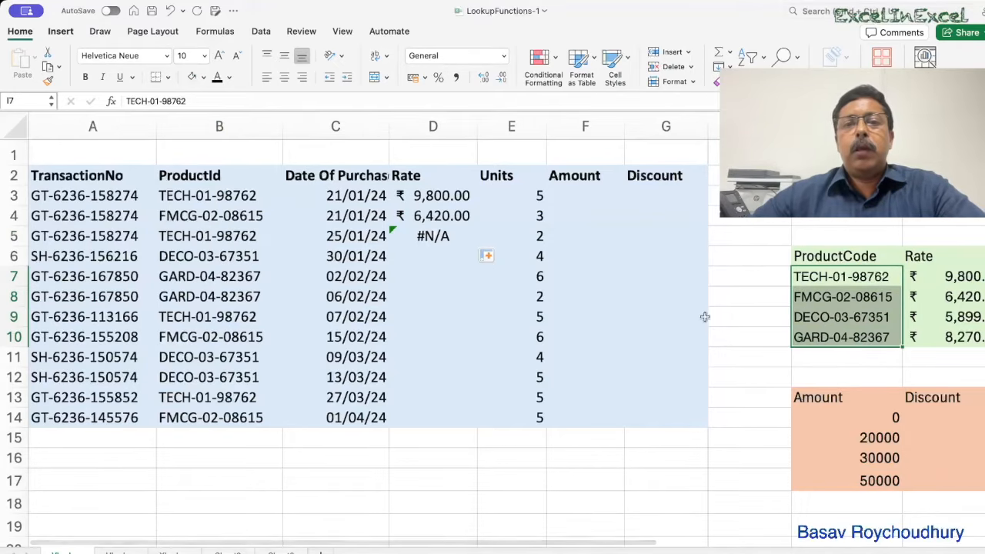
{"action": "left_click", "coordinate": [468, 240]}
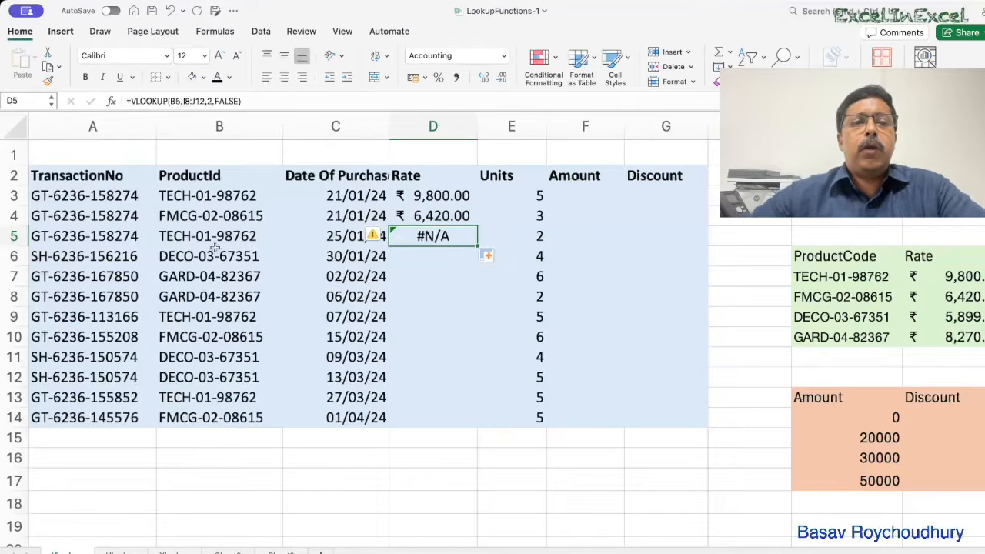
{"action": "left_click", "coordinate": [206, 196]}
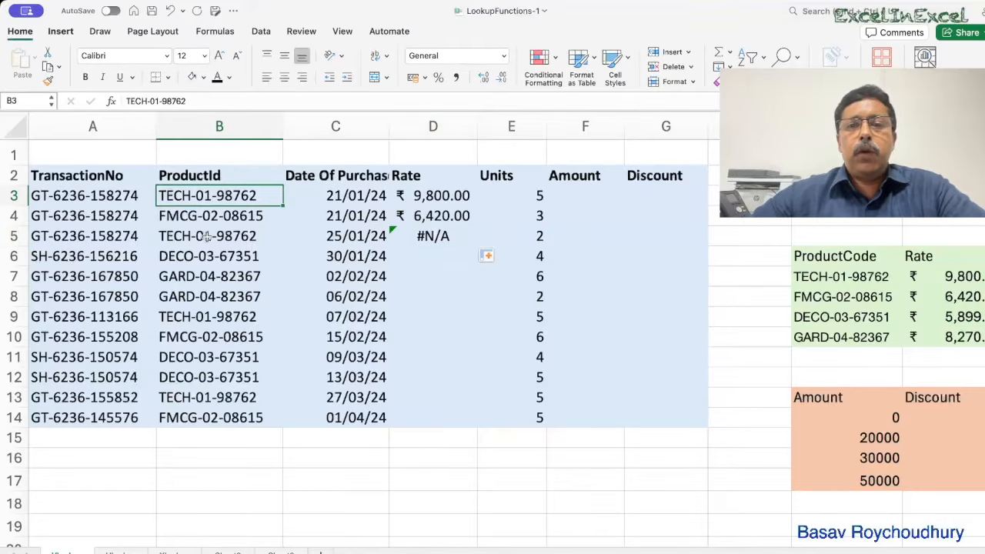
{"action": "left_click_drag", "start_coordinate": [825, 275], "coordinate": [822, 336]}
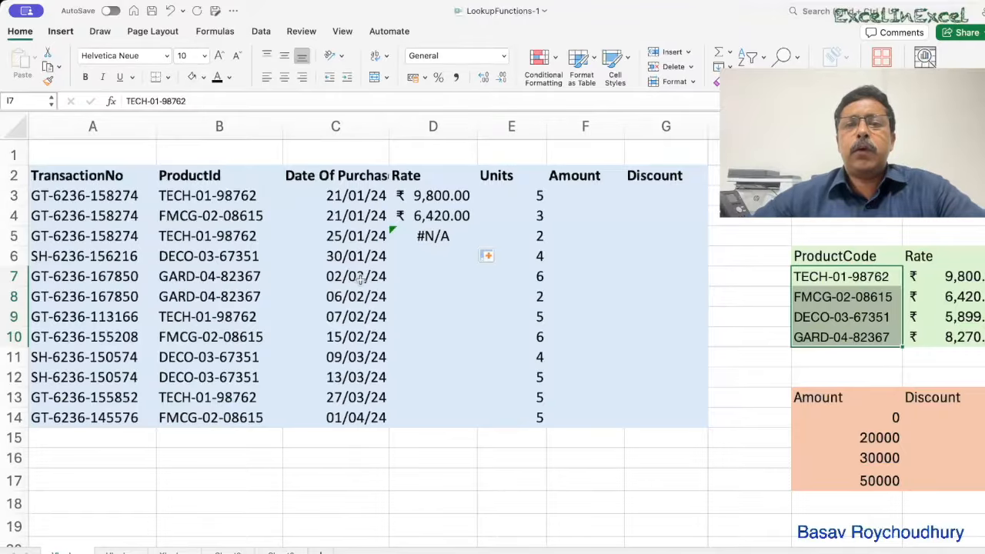
{"action": "left_click", "coordinate": [244, 237]}
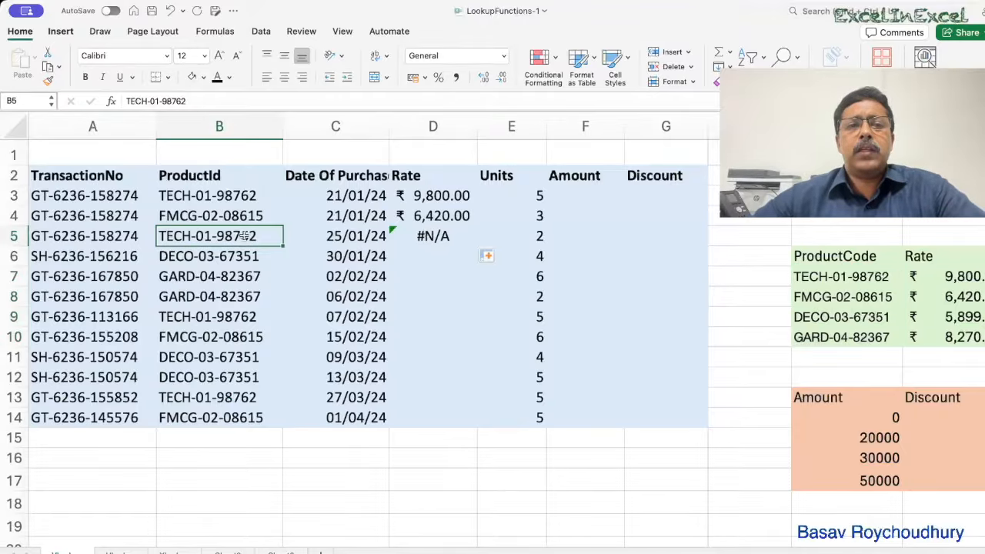
{"action": "left_click", "coordinate": [868, 275]}
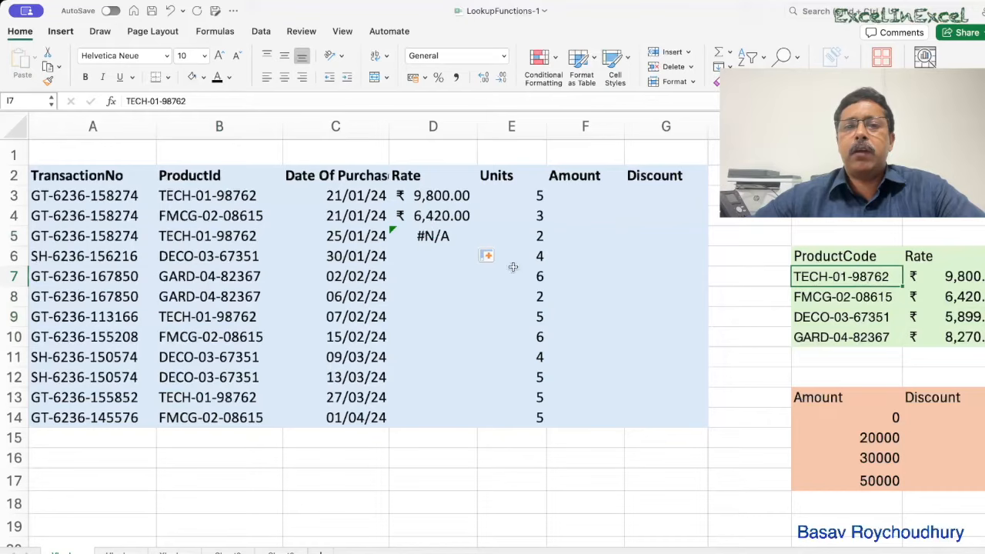
{"action": "left_click", "coordinate": [422, 237]}
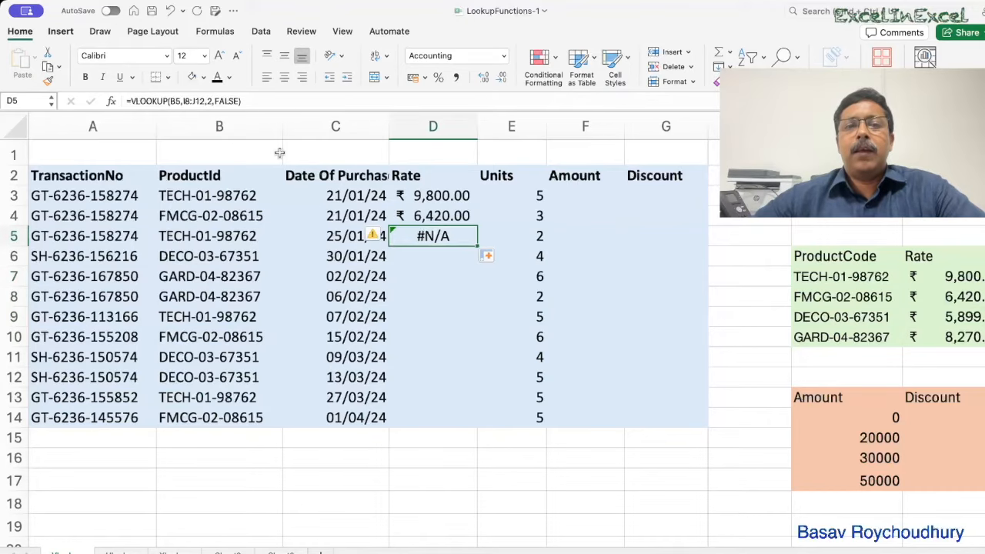
Step: Inspect the D5 formula to compare its relative lookup range with the full product rate table
{"action": "left_click", "coordinate": [180, 101]}
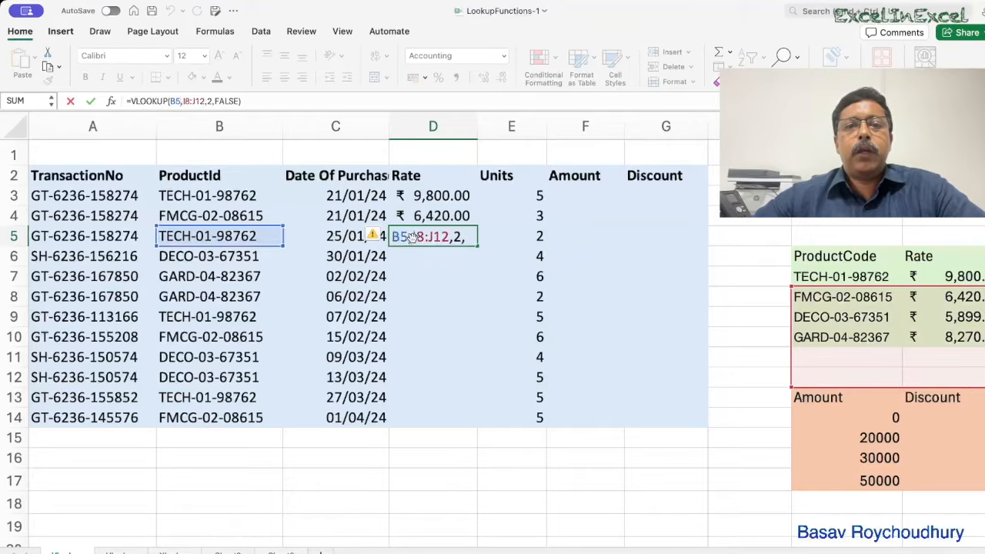
{"action": "left_click", "coordinate": [366, 243]}
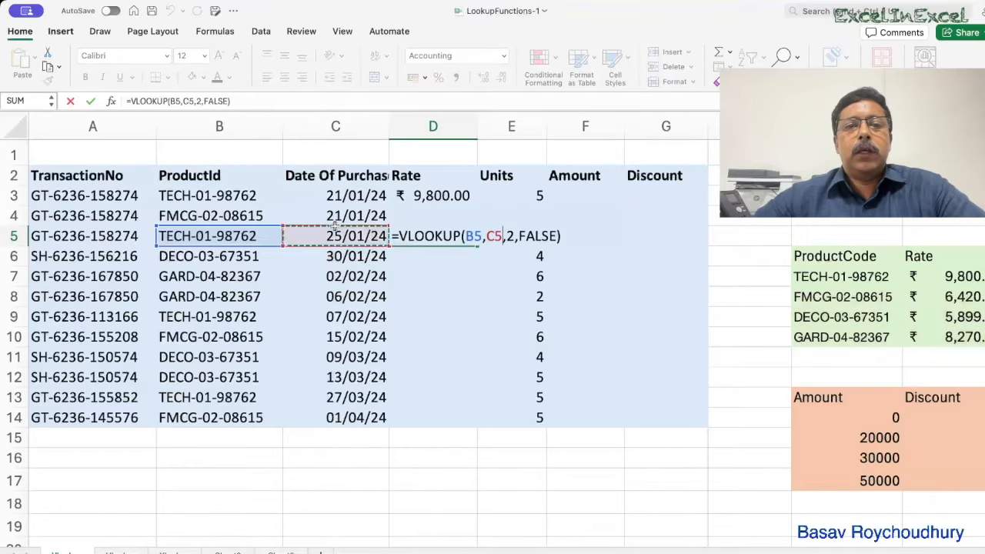
{"action": "key", "text": "Escape"}
{"action": "double_click", "coordinate": [440, 235]}
{"action": "key", "text": "Escape"}
{"action": "double_click", "coordinate": [438, 236]}
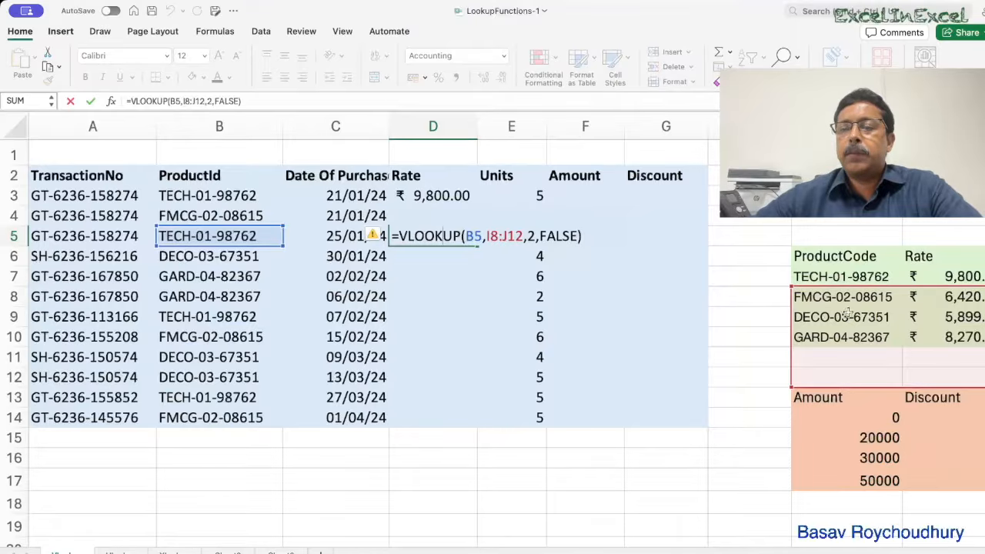
{"action": "key", "text": "Return"}
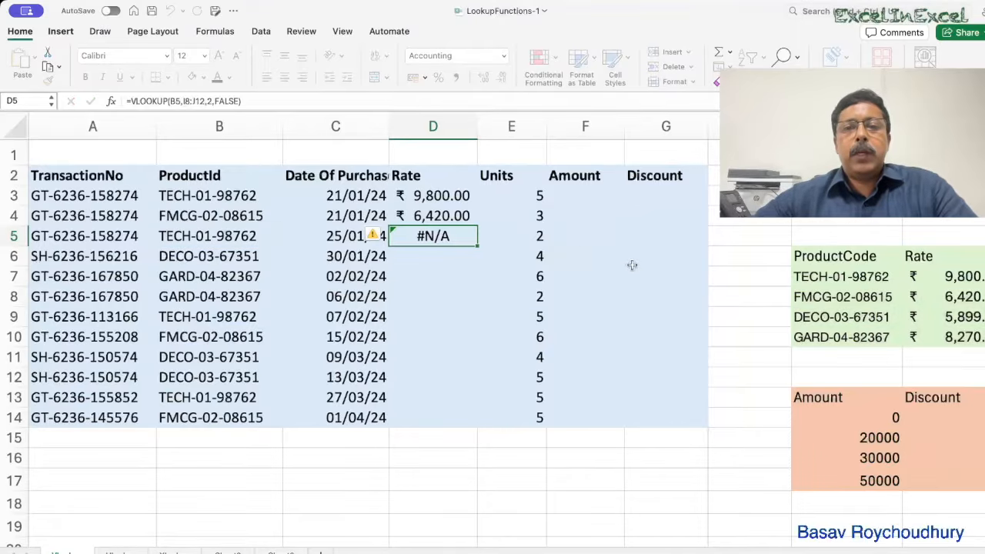
Step: Make the lookup range in the D3 formula absolute as $I$6:$J$10
{"action": "double_click", "coordinate": [454, 195]}
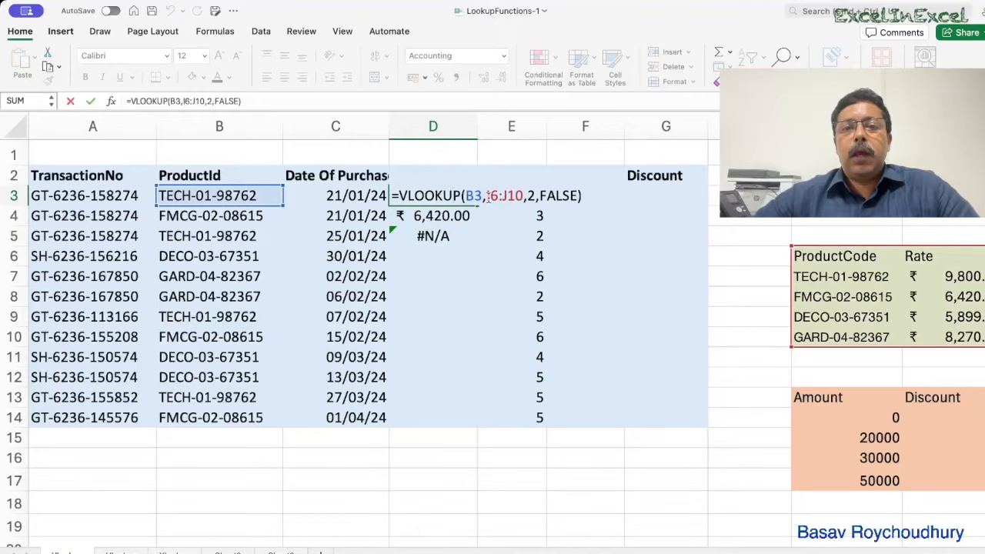
{"action": "left_click_drag", "start_coordinate": [487, 196], "coordinate": [519, 195]}
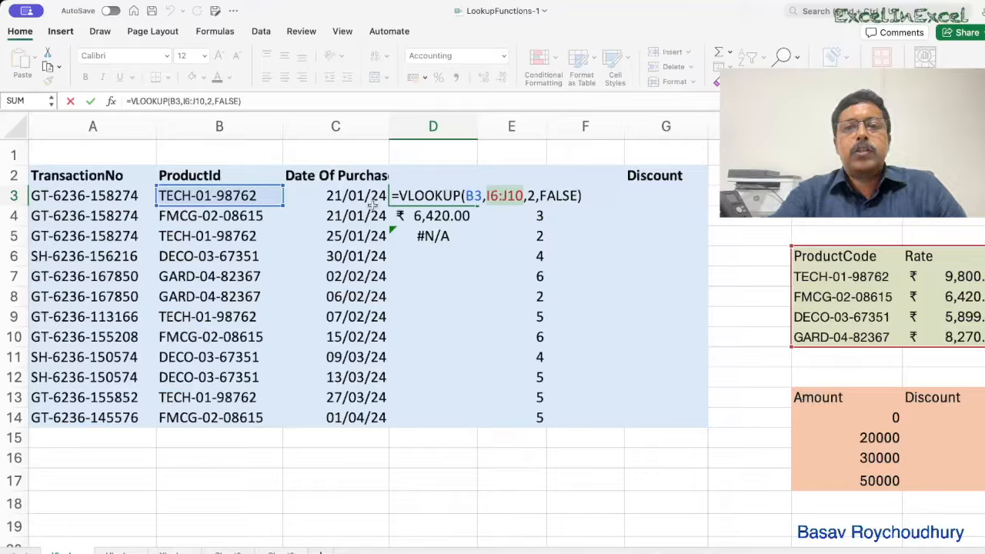
{"action": "key", "text": "F4"}
{"action": "key", "text": "Return"}
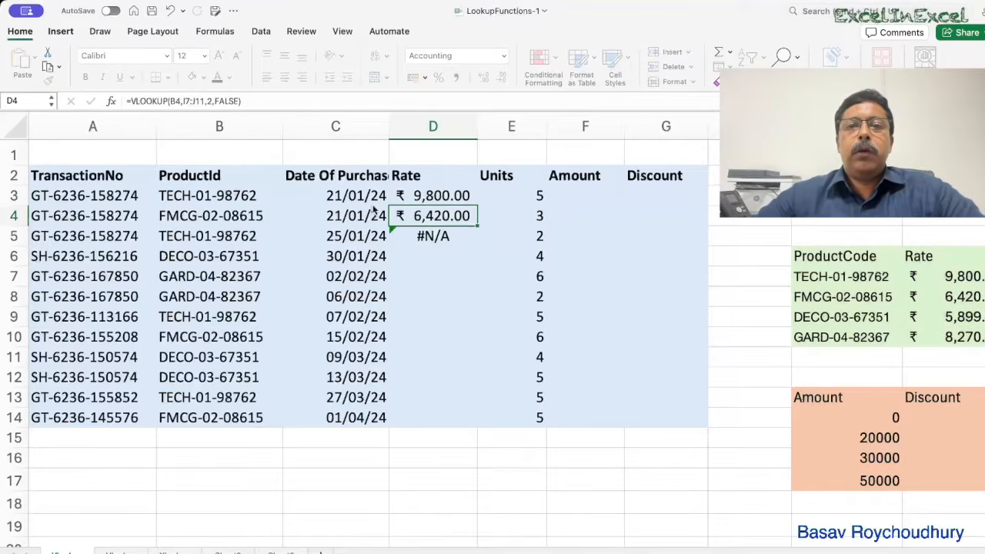
Step: Fill the corrected D3 lookup formula down the Rate column through D14
{"action": "left_click", "coordinate": [461, 197]}
{"action": "left_click_drag", "start_coordinate": [477, 206], "coordinate": [480, 423]}
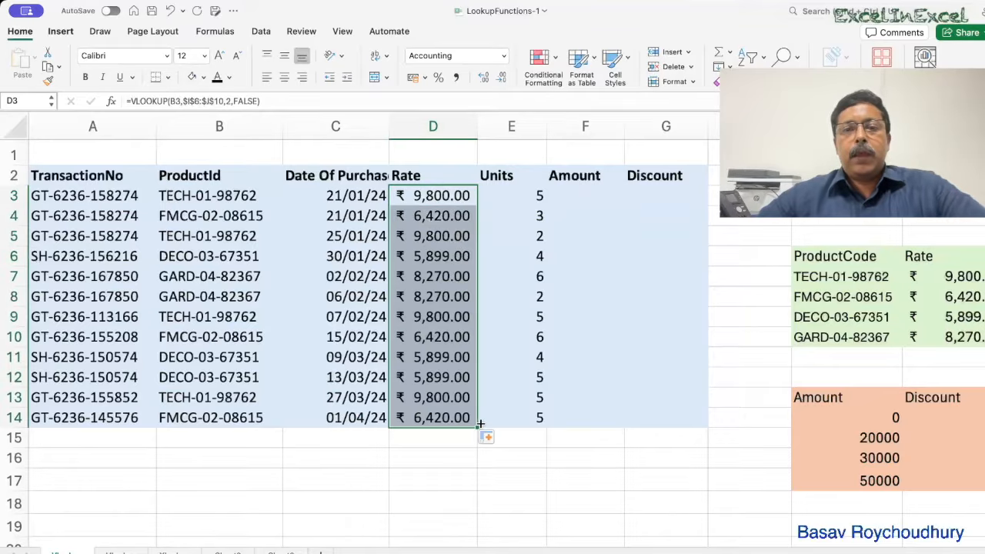
{"action": "left_click", "coordinate": [584, 438]}
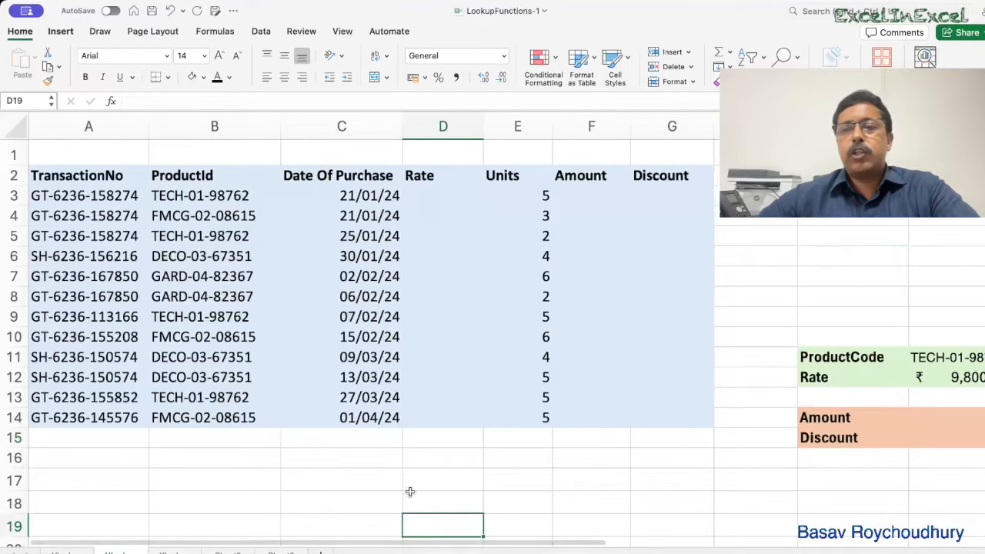
Step: On the sheet with the horizontal rate table, start an HLOOKUP formula in D3 with B3 as the lookup value
{"action": "scroll", "coordinate": [791, 472], "scroll_direction": "right", "scroll_amount": 5}
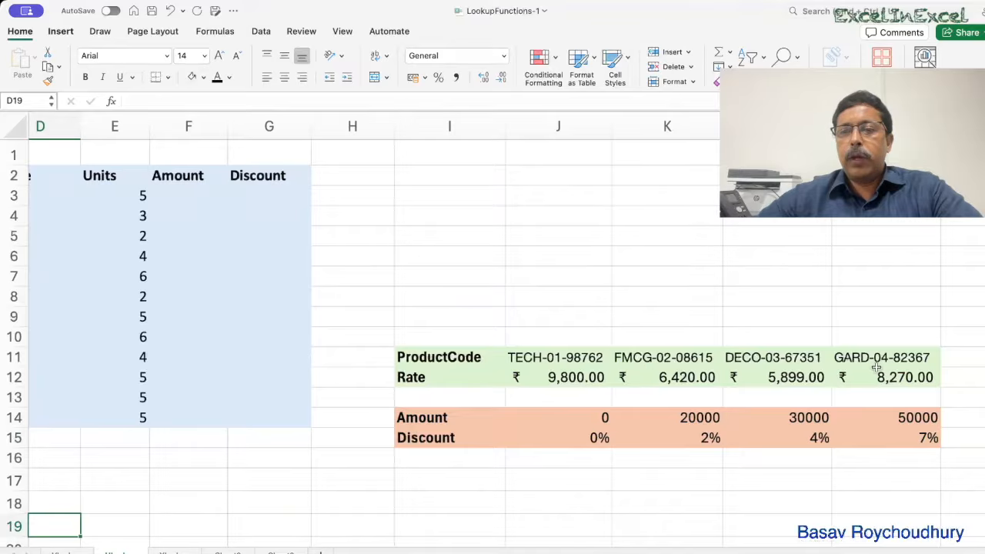
{"action": "scroll", "coordinate": [881, 368], "scroll_direction": "left", "scroll_amount": 5}
{"action": "scroll", "coordinate": [505, 131], "scroll_direction": "right", "scroll_amount": 2}
{"action": "left_click", "coordinate": [392, 183]}
{"action": "type", "text": "=hlo"}
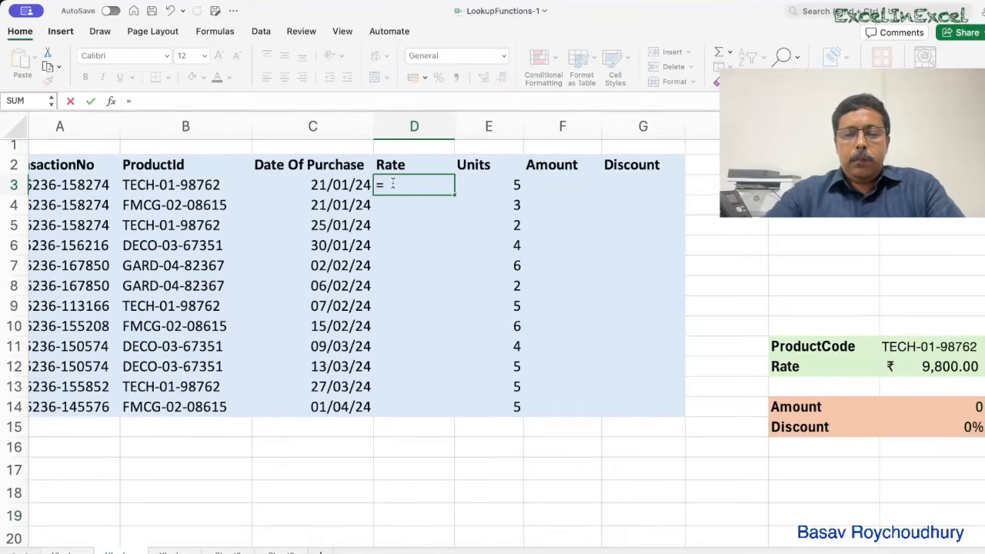
{"action": "key", "text": "Tab"}
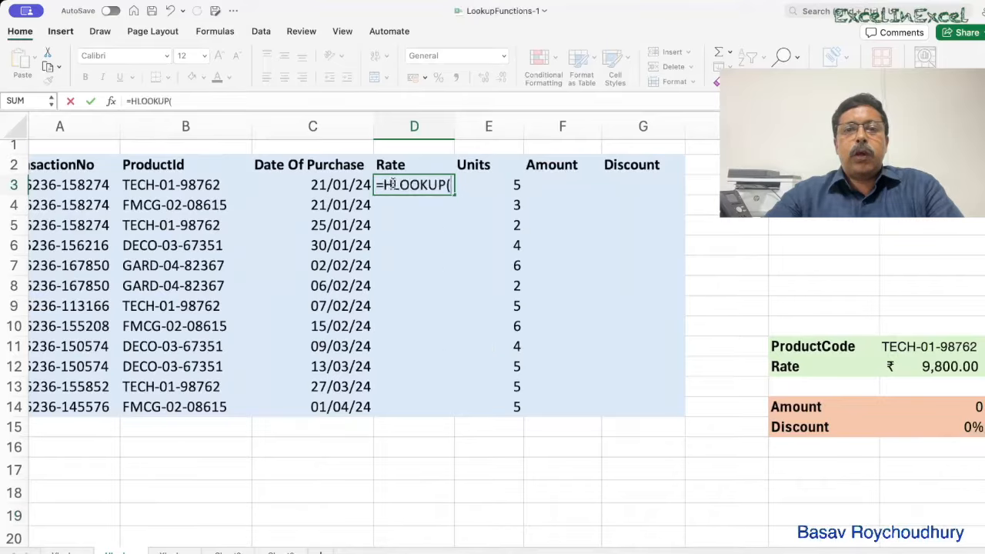
{"action": "left_click", "coordinate": [216, 186]}
{"action": "type", "text": ","}
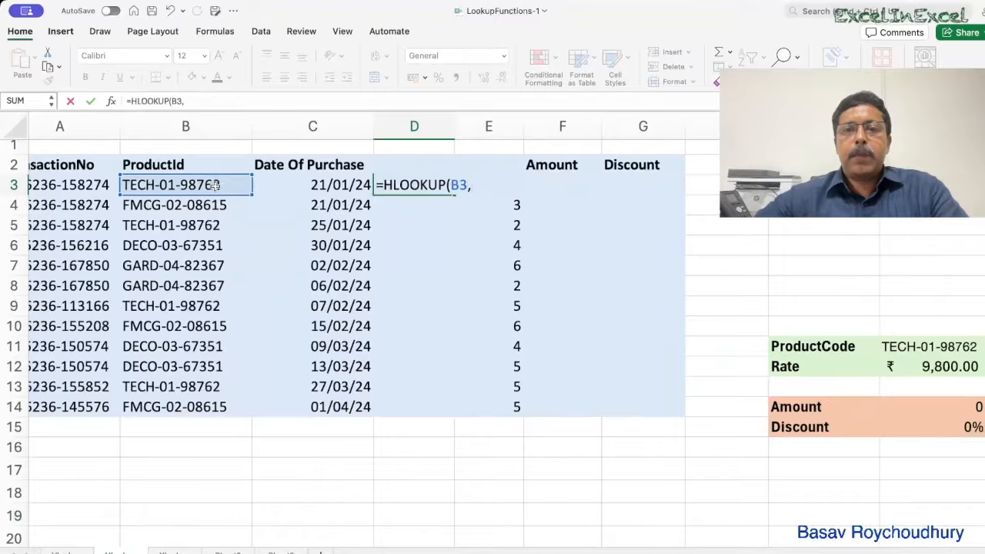
Step: Set the HLOOKUP table array to the product code and rate rows as the absolute range $I$11:$M$12
{"action": "scroll", "coordinate": [591, 384], "scroll_direction": "right", "scroll_amount": 2}
{"action": "scroll", "coordinate": [591, 384], "scroll_direction": "right", "scroll_amount": 5}
{"action": "left_click_drag", "start_coordinate": [501, 356], "coordinate": [975, 378]}
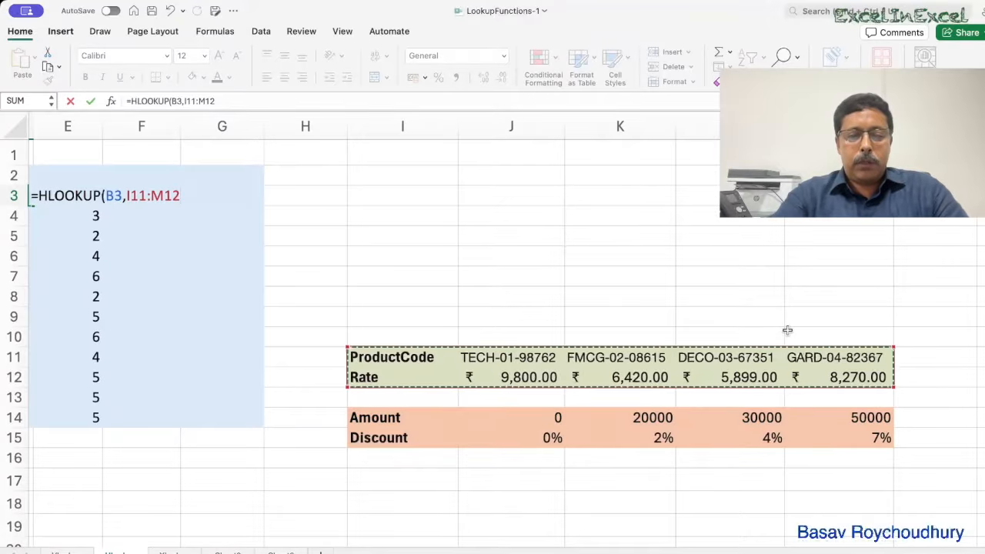
{"action": "key", "text": "F4"}
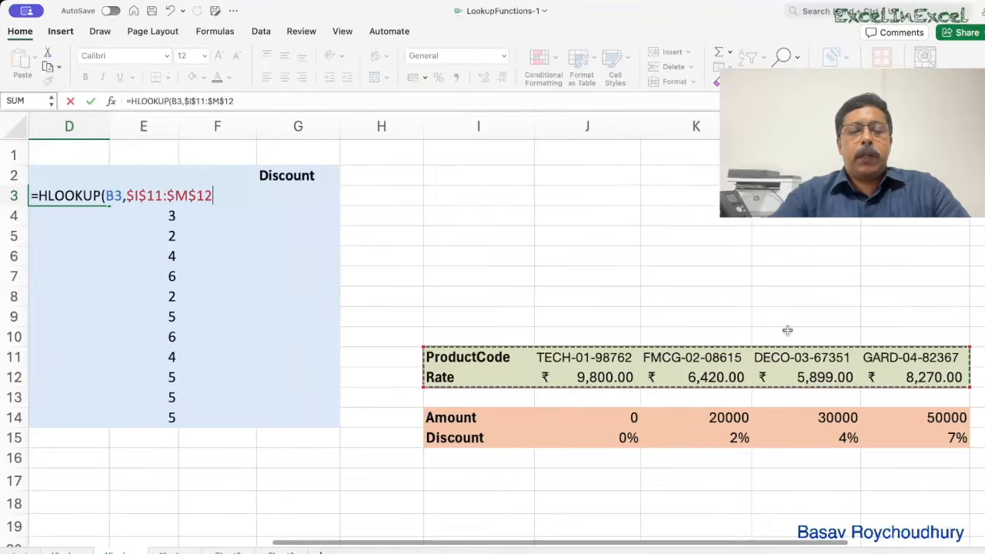
{"action": "type", "text": ","}
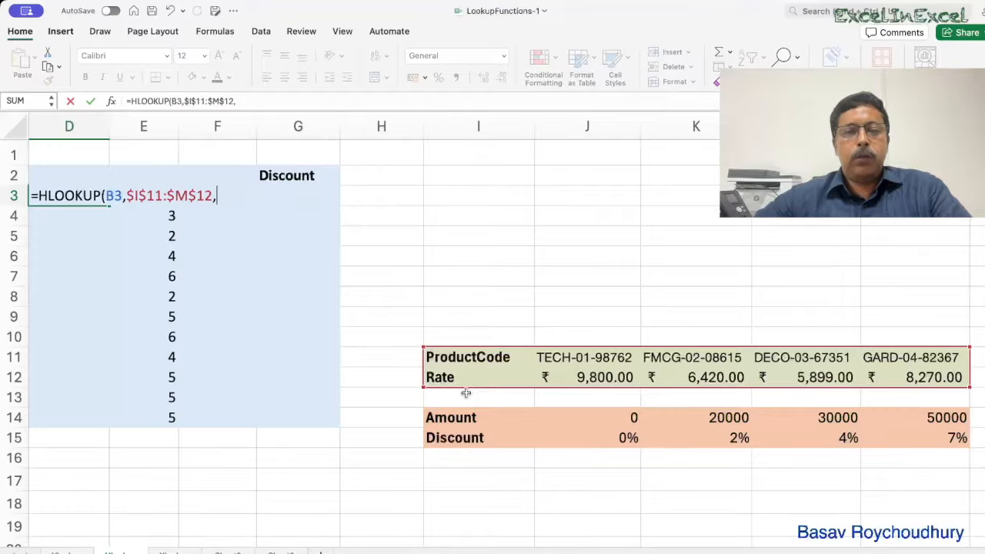
Step: Complete the D3 HLOOKUP formula with row index 2 and FALSE for an exact match
{"action": "type", "text": ","}
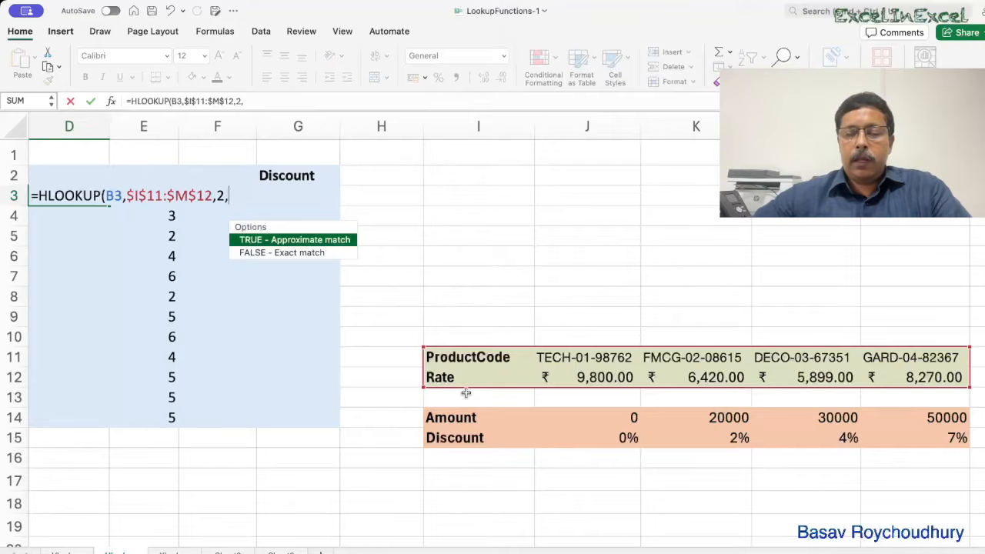
{"action": "key", "text": "Down"}
{"action": "key", "text": "Tab"}
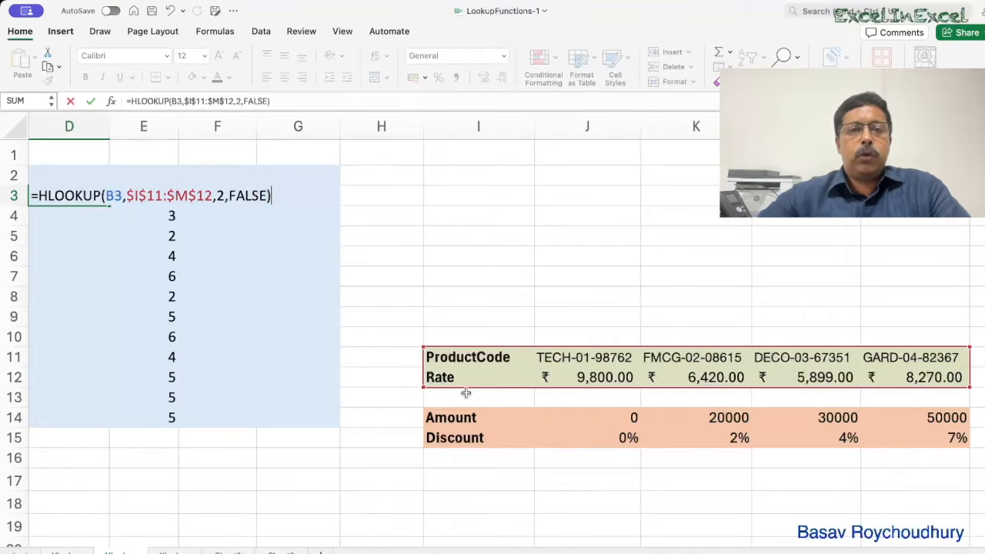
{"action": "scroll", "coordinate": [401, 282], "scroll_direction": "left", "scroll_amount": 3}
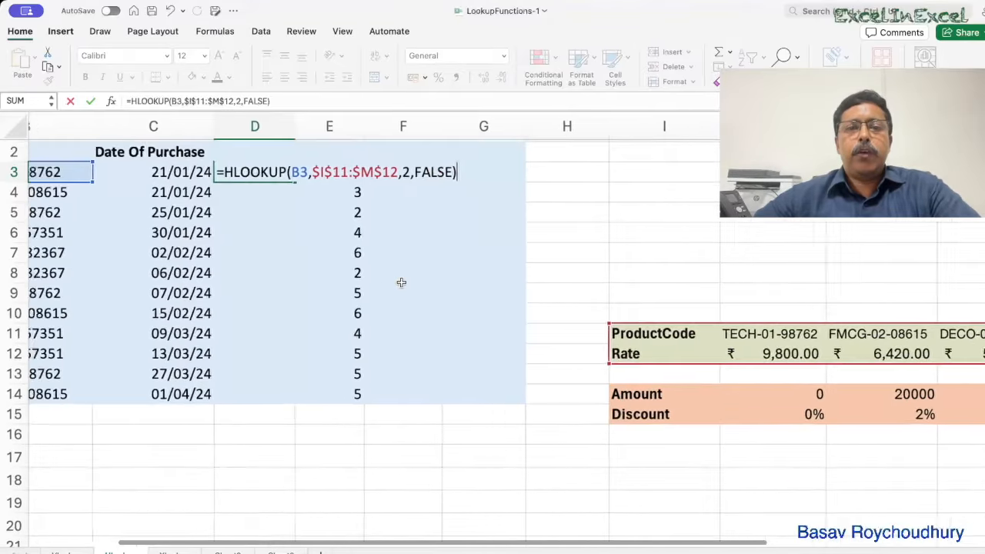
{"action": "scroll", "coordinate": [401, 283], "scroll_direction": "left", "scroll_amount": 3}
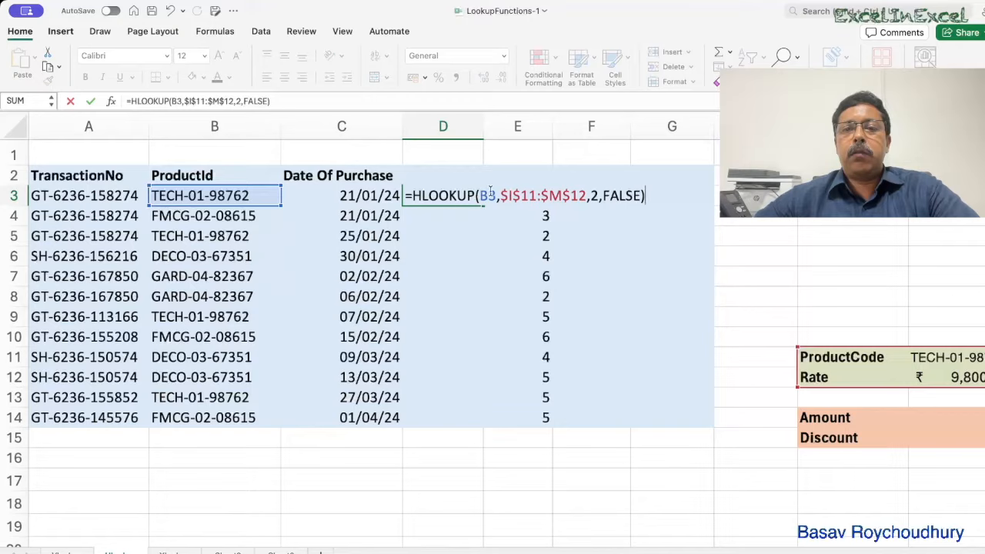
{"action": "key", "text": "Return"}
Step: Apply the rupee Accounting number format to D3 and fill its HLOOKUP formula down to D4
{"action": "left_click", "coordinate": [447, 194]}
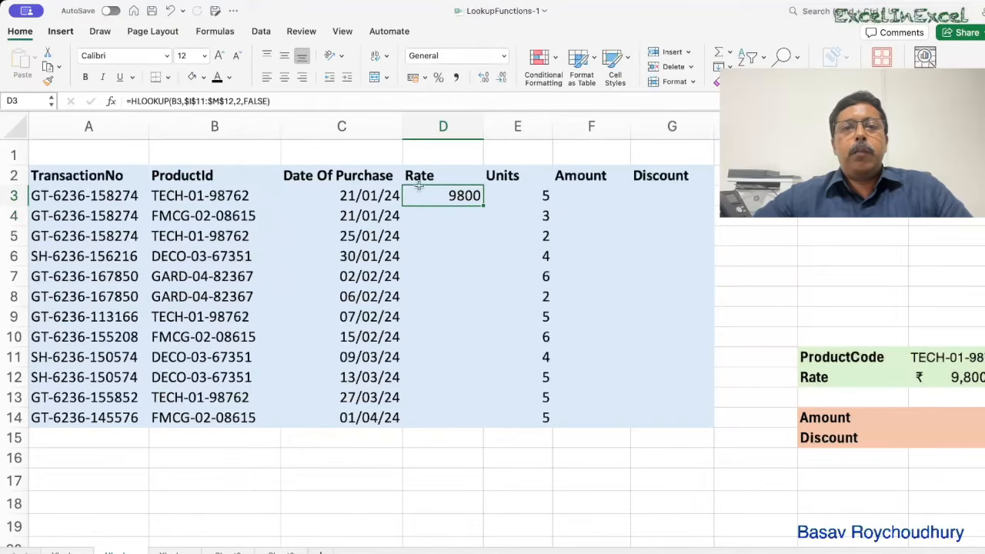
{"action": "left_click", "coordinate": [414, 78]}
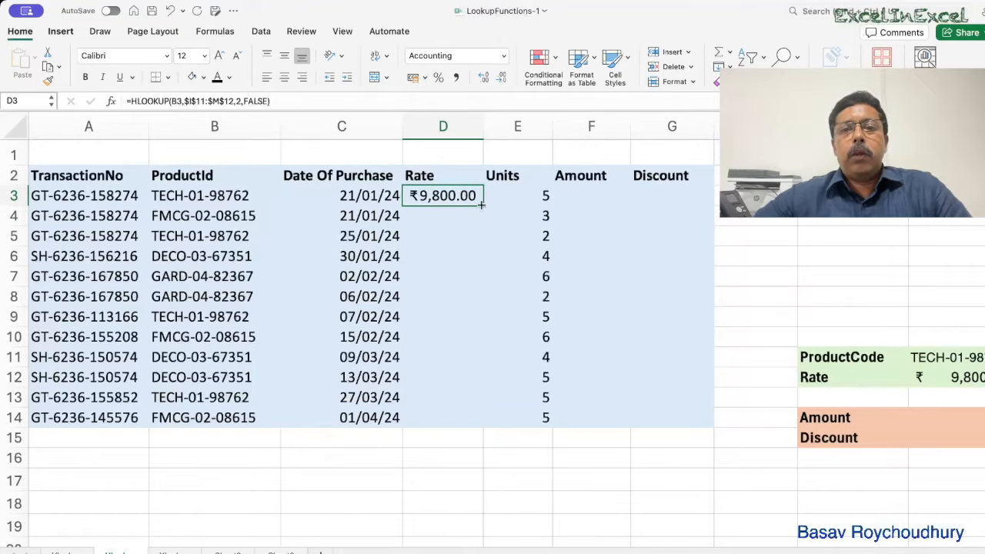
{"action": "left_click_drag", "start_coordinate": [482, 205], "coordinate": [482, 225]}
Step: Check the product ID reference and absolute lookup range in the D4 formula against the horizontal rate table
{"action": "left_click", "coordinate": [442, 217]}
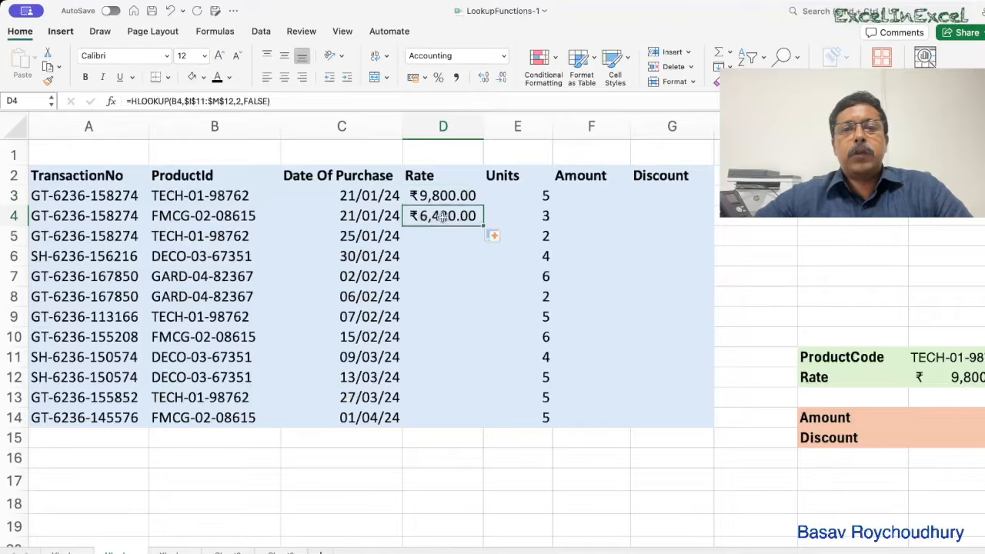
{"action": "double_click", "coordinate": [442, 217]}
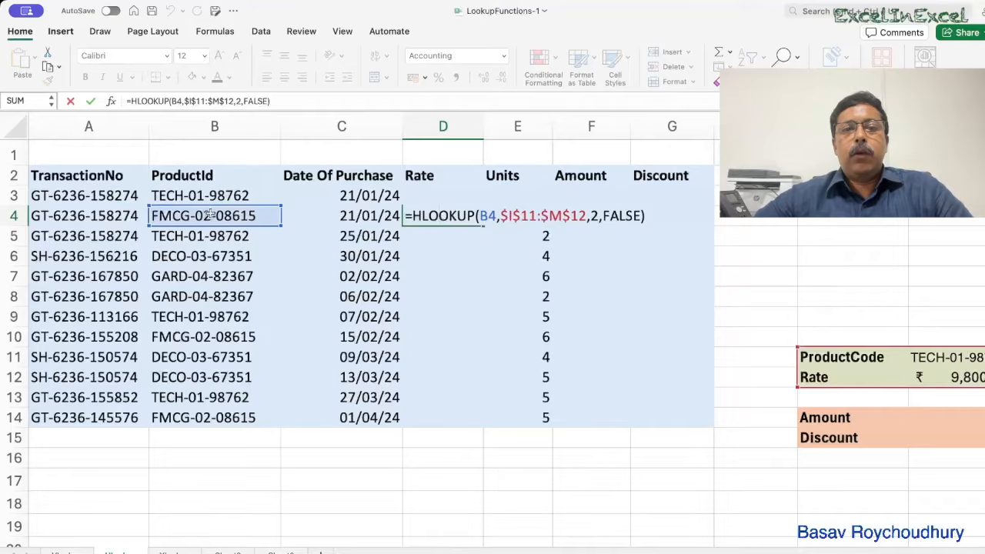
{"action": "scroll", "coordinate": [751, 420], "scroll_direction": "right", "scroll_amount": 10}
{"action": "scroll", "coordinate": [652, 340], "scroll_direction": "left", "scroll_amount": 10}
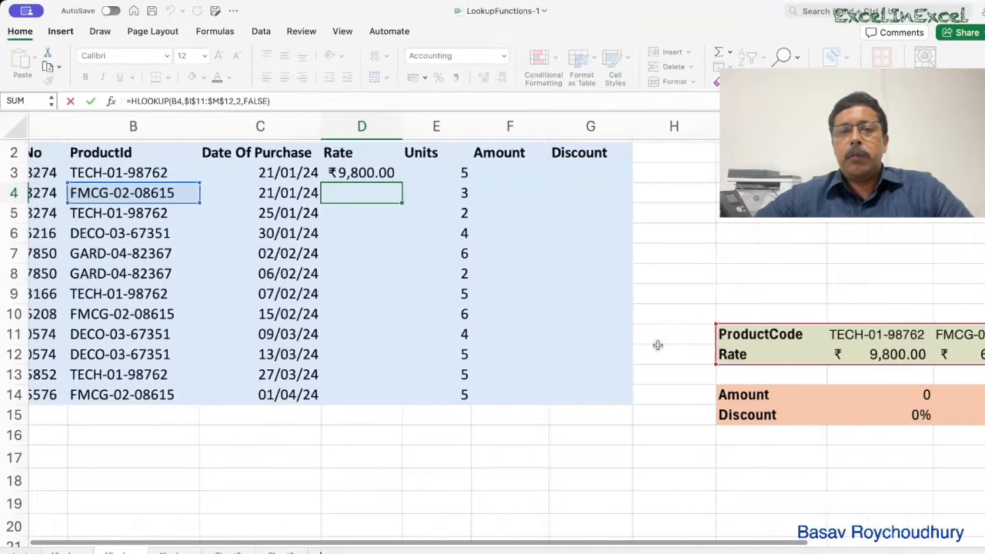
{"action": "scroll", "coordinate": [651, 345], "scroll_direction": "right", "scroll_amount": 1}
{"action": "key", "text": "Return"}
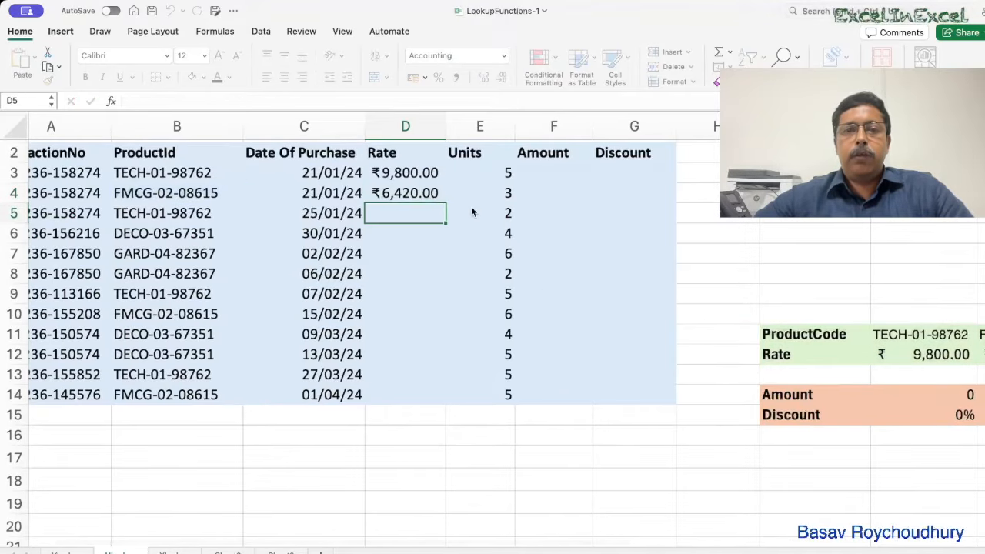
Step: Fill the D4 HLOOKUP formula down the rest of the Rate column through D14
{"action": "left_click", "coordinate": [429, 193]}
{"action": "left_click_drag", "start_coordinate": [443, 204], "coordinate": [443, 403]}
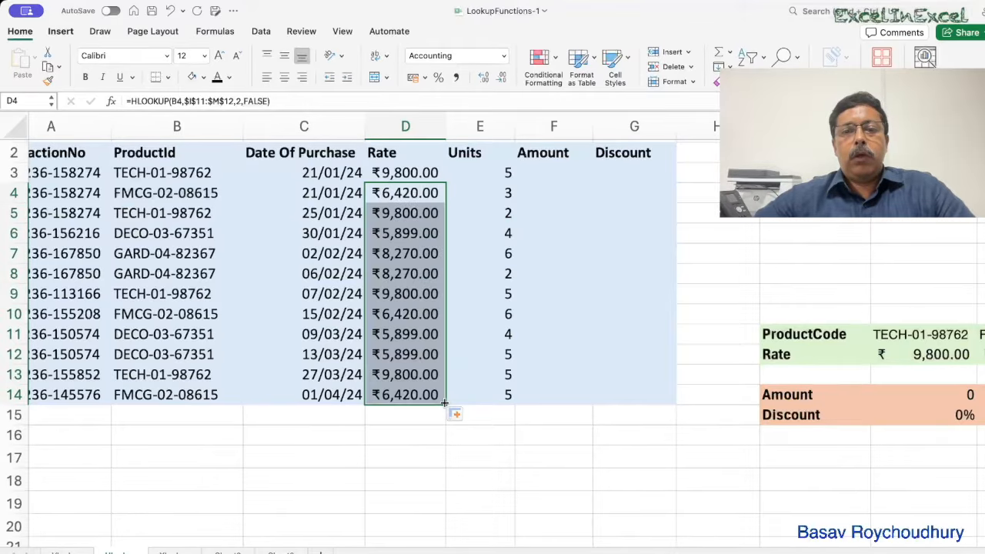
{"action": "scroll", "coordinate": [546, 428], "scroll_direction": "up", "scroll_amount": 1}
{"action": "scroll", "coordinate": [546, 429], "scroll_direction": "left", "scroll_amount": 2}
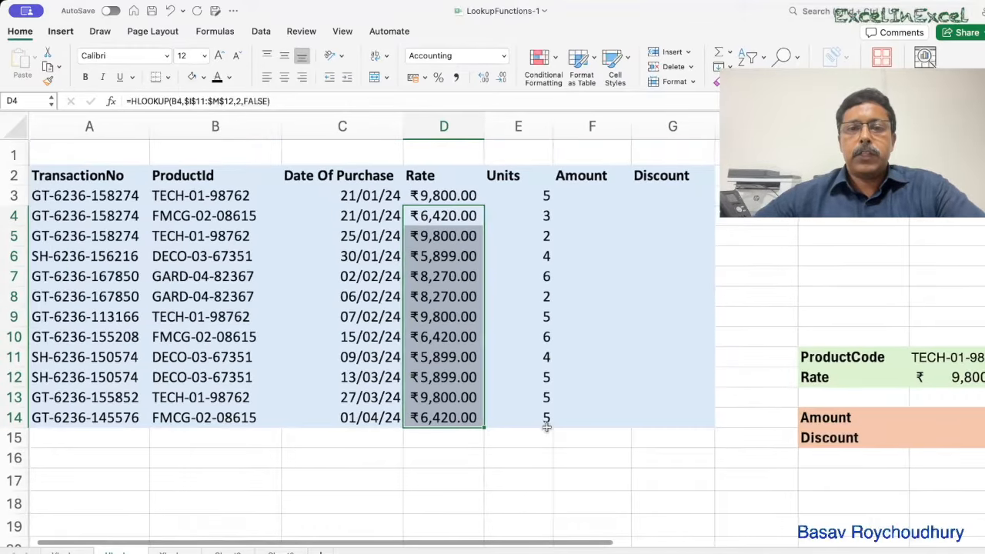
{"action": "left_click", "coordinate": [440, 479]}
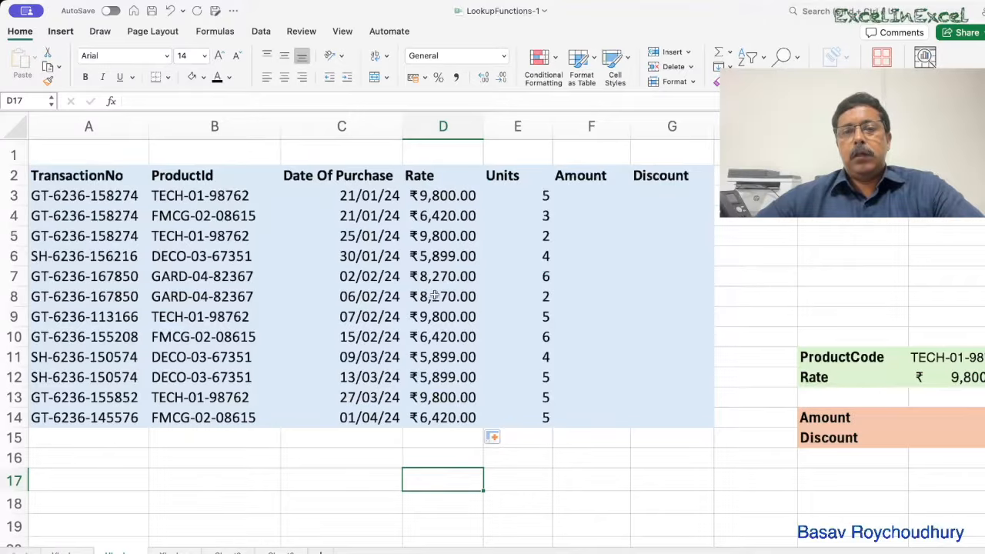
{"action": "scroll", "coordinate": [400, 311], "scroll_direction": "down", "scroll_amount": 1}
{"action": "scroll", "coordinate": [400, 311], "scroll_direction": "up", "scroll_amount": 1}
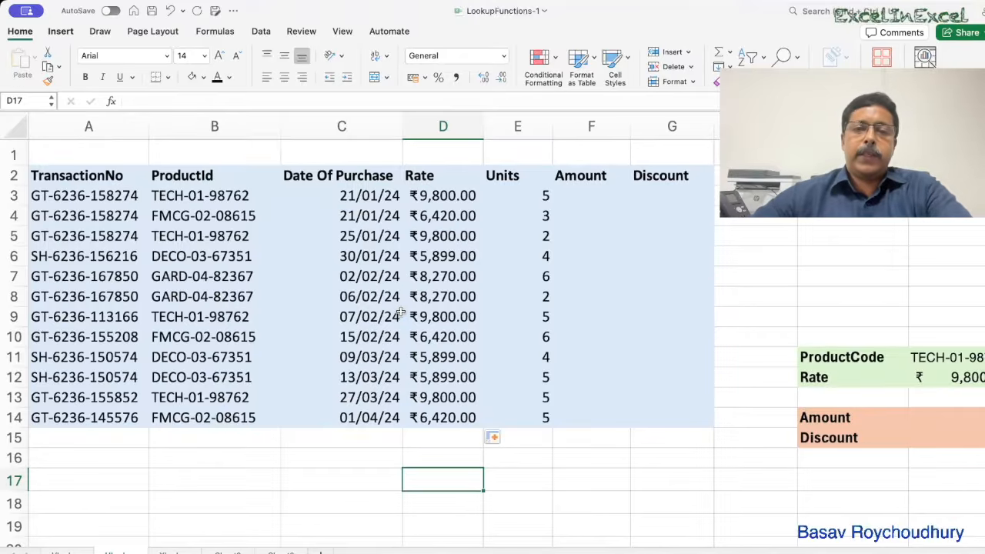
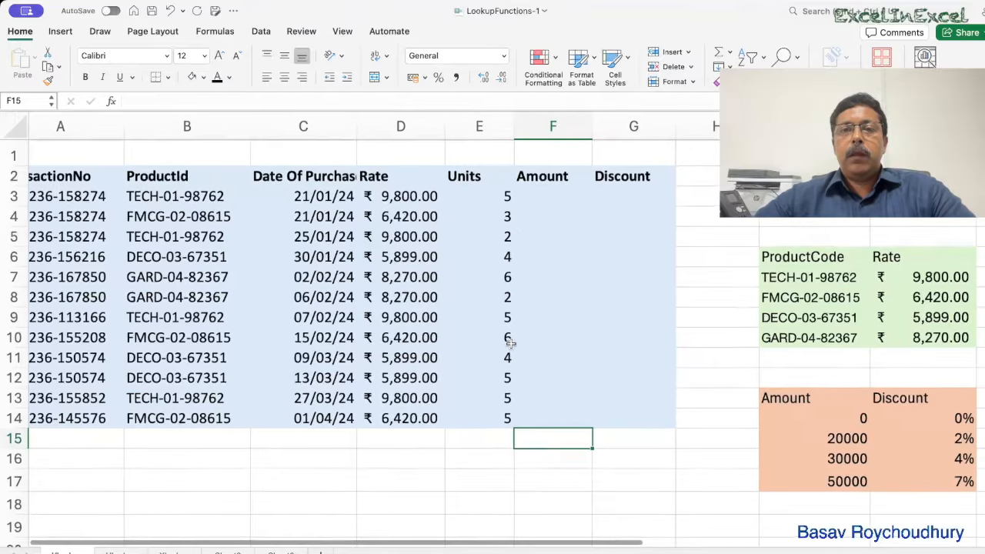
Step: Enter =D3*E3 in F3 to calculate the first transaction's amount from its rate and units
{"action": "scroll", "coordinate": [426, 229], "scroll_direction": "left", "scroll_amount": 2}
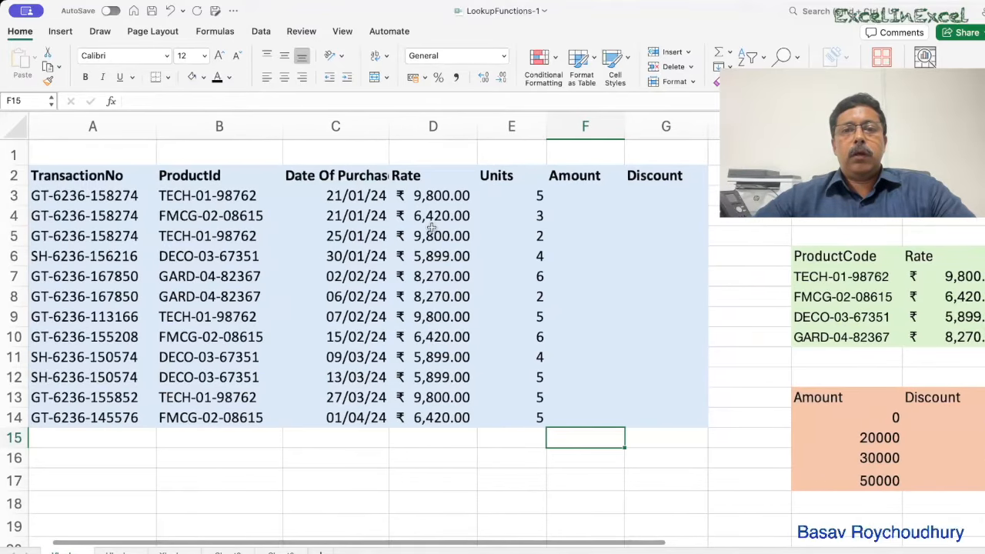
{"action": "left_click", "coordinate": [434, 194]}
{"action": "left_click", "coordinate": [566, 195]}
{"action": "type", "text": "="}
{"action": "left_click", "coordinate": [465, 198]}
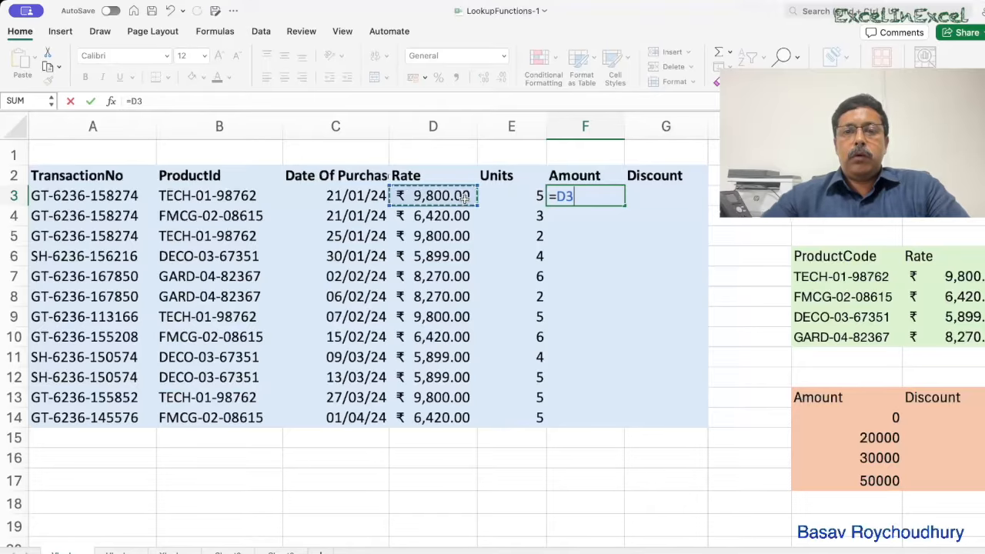
{"action": "type", "text": "*"}
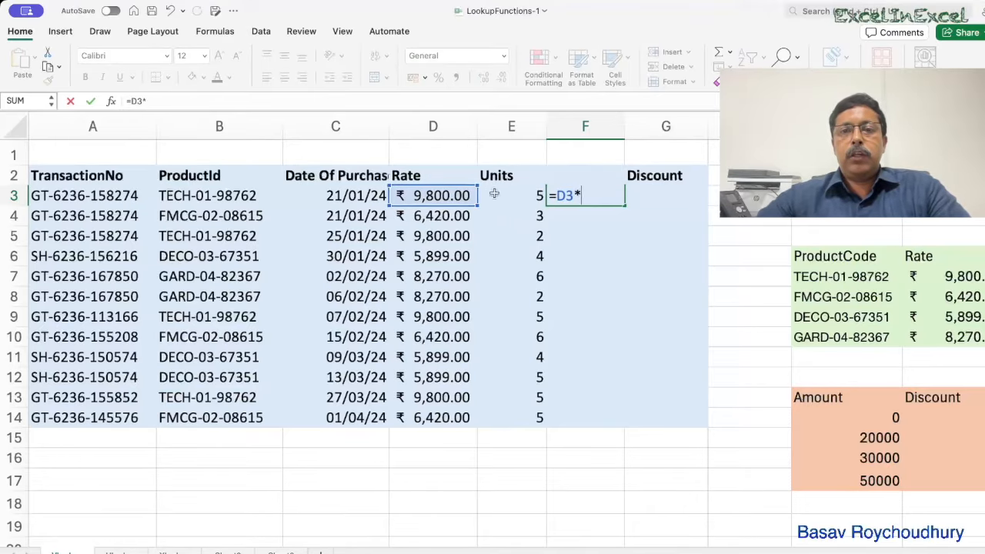
{"action": "left_click", "coordinate": [514, 193]}
{"action": "key", "text": "Return"}
Step: Widen the Amount column to fit its value and narrow the Units column
{"action": "left_click_drag", "start_coordinate": [624, 138], "coordinate": [650, 127]}
{"action": "left_click_drag", "start_coordinate": [546, 128], "coordinate": [522, 131]}
{"action": "left_click", "coordinate": [576, 197]}
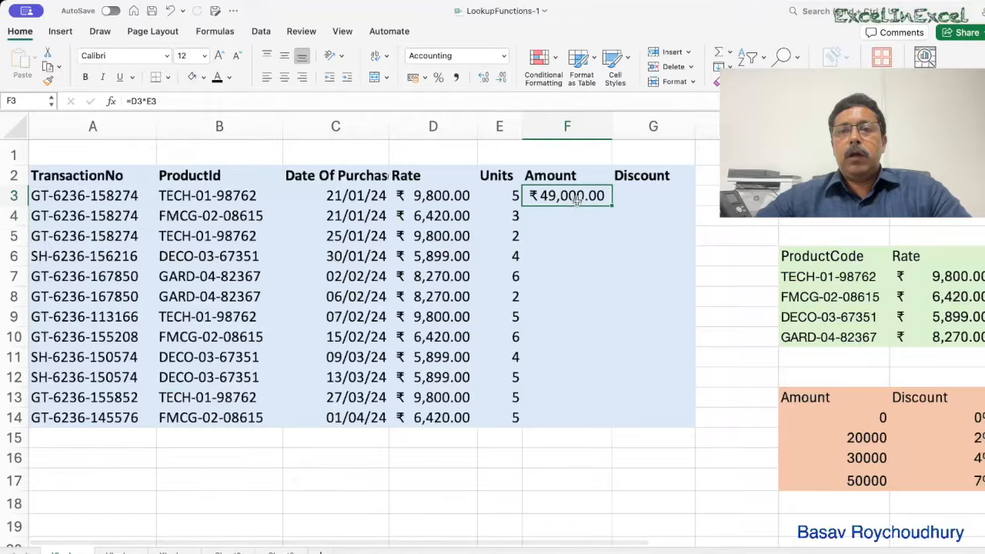
Step: Fill the F3 amount formula down the rest of the Amount column through F14
{"action": "left_click_drag", "start_coordinate": [612, 205], "coordinate": [612, 419]}
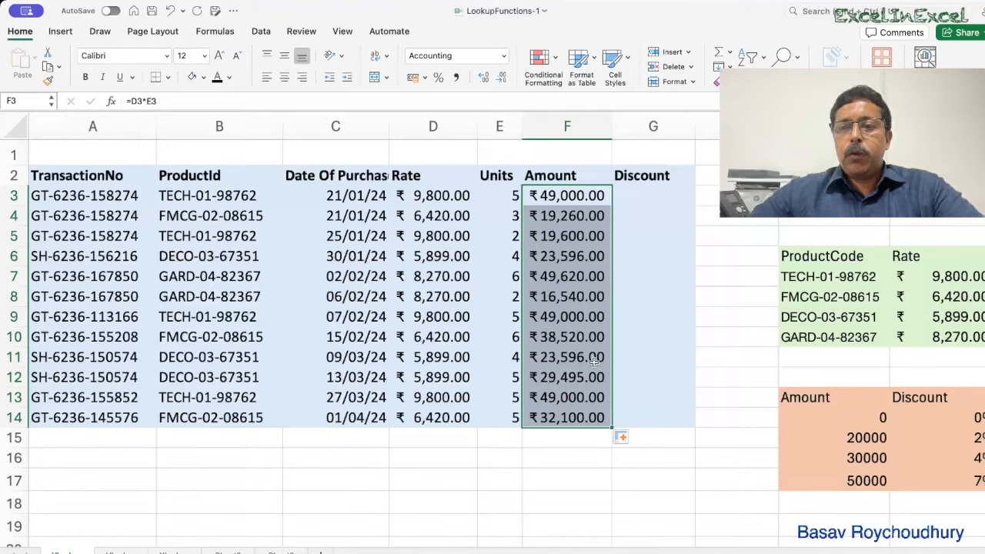
Step: Examine the Amount and Discount table in I13:J17, going through each amount threshold from 0 to 50000
{"action": "left_click", "coordinate": [644, 196]}
{"action": "left_click_drag", "start_coordinate": [805, 397], "coordinate": [958, 481]}
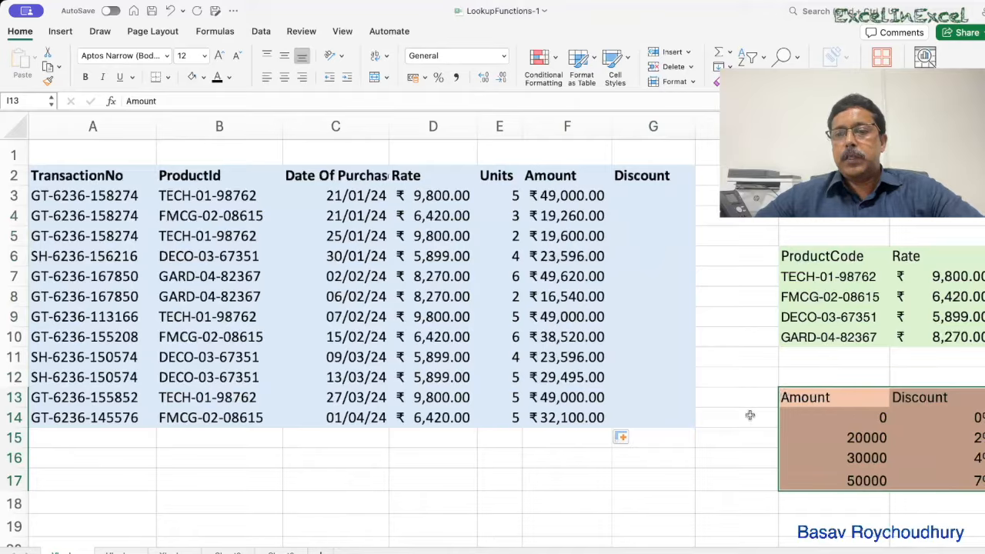
{"action": "left_click", "coordinate": [855, 419]}
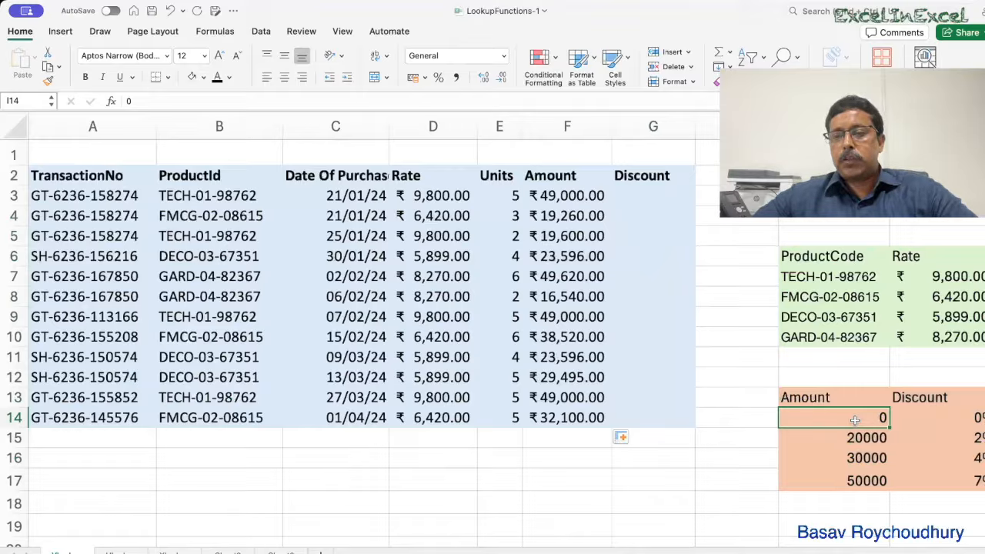
{"action": "key", "text": "Down"}
{"action": "key", "text": "Down"}
{"action": "key", "text": "Down"}
{"action": "key", "text": "Up"}
{"action": "key", "text": "Up"}
{"action": "key", "text": "Up"}
{"action": "key", "text": "Down"}
{"action": "key", "text": "Up"}
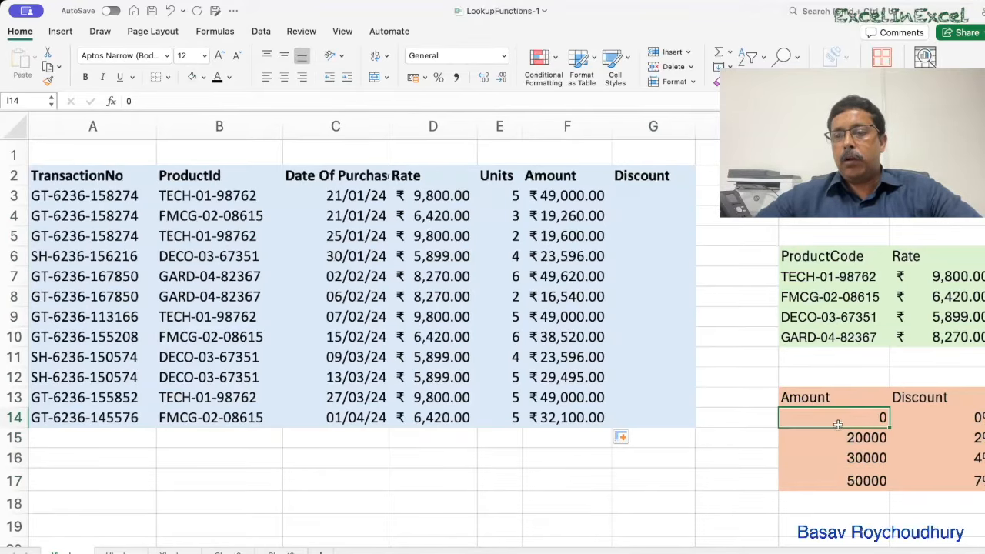
{"action": "left_click", "coordinate": [836, 438]}
{"action": "left_click", "coordinate": [835, 458]}
{"action": "left_click", "coordinate": [835, 480]}
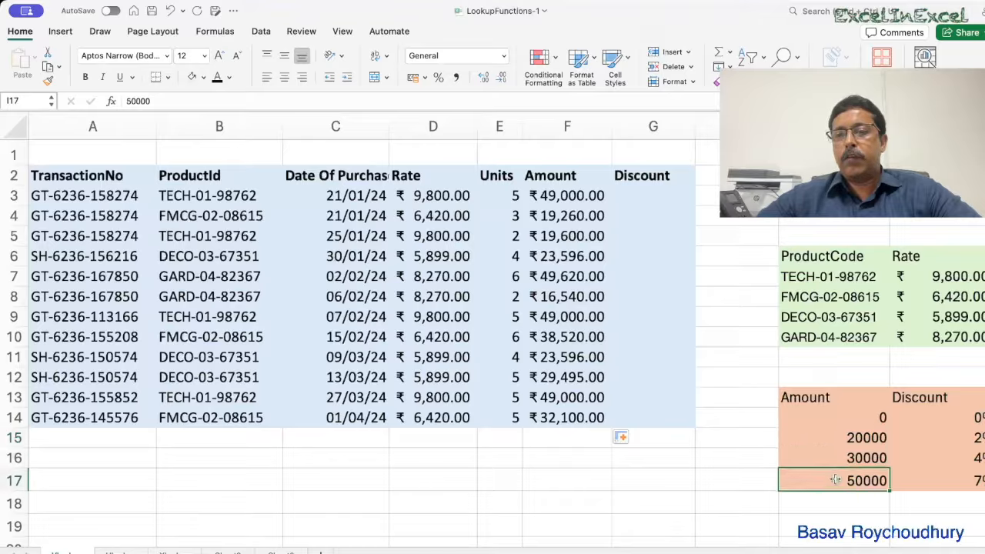
Step: Compare the first transaction's amount in F3 with the discount table thresholds to find which discount tier applies
{"action": "left_click", "coordinate": [566, 195]}
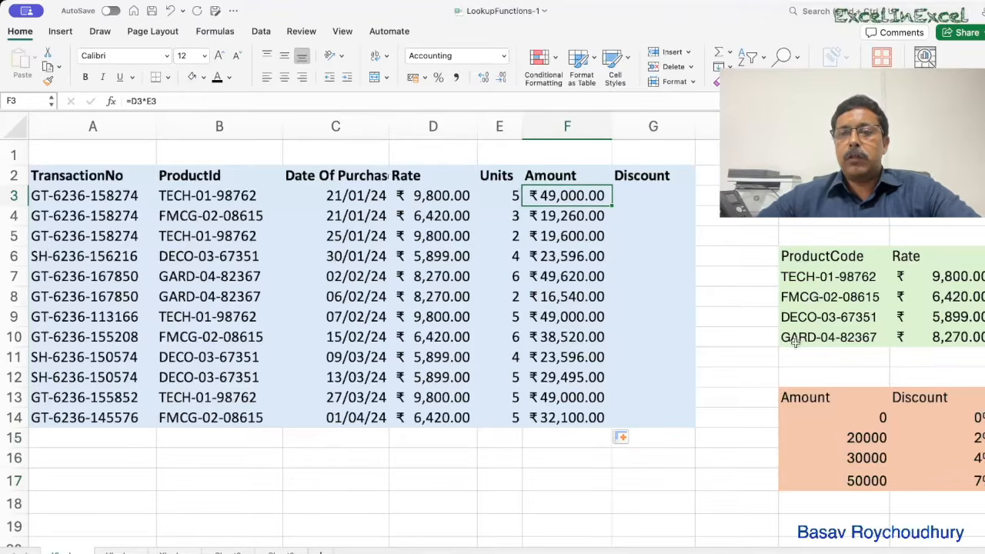
{"action": "left_click", "coordinate": [823, 416]}
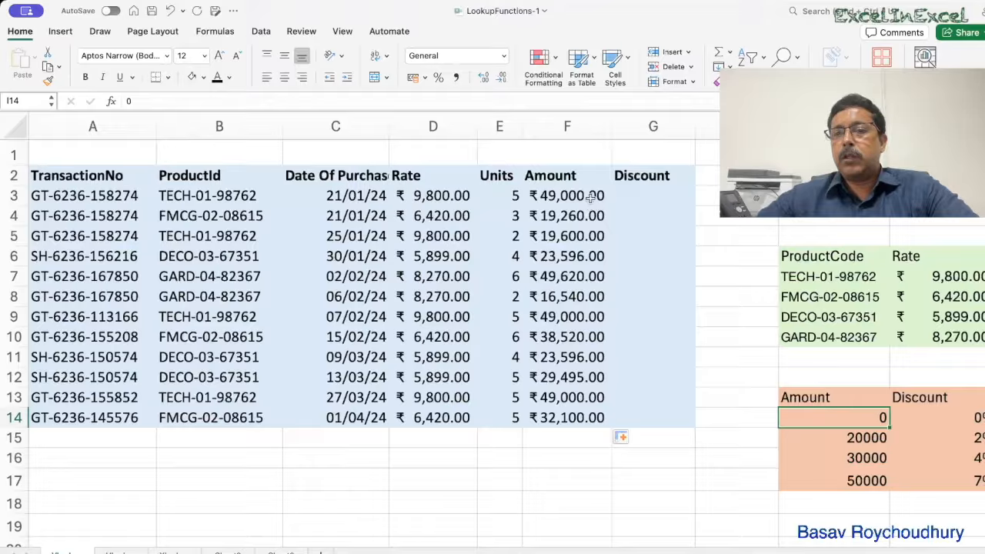
{"action": "left_click", "coordinate": [837, 438]}
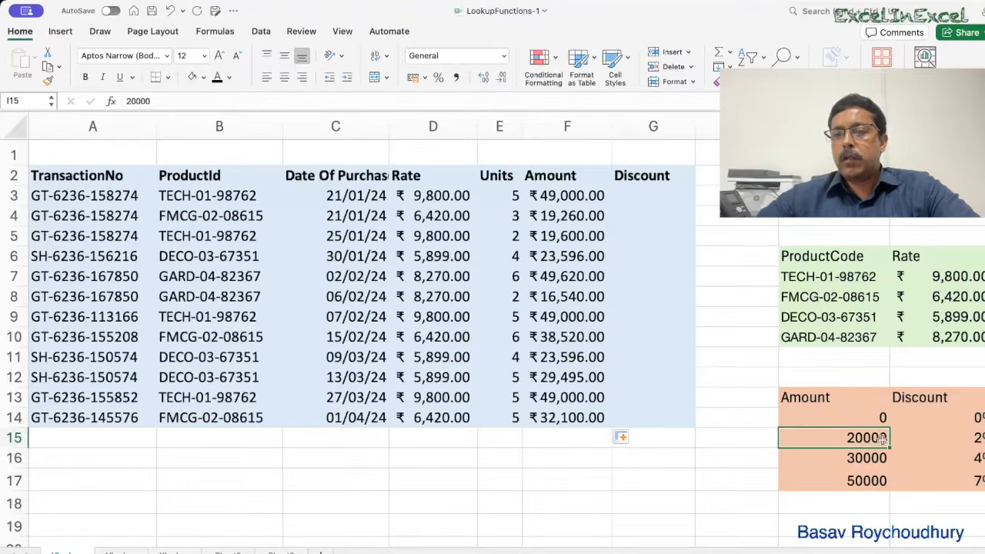
{"action": "left_click", "coordinate": [837, 459]}
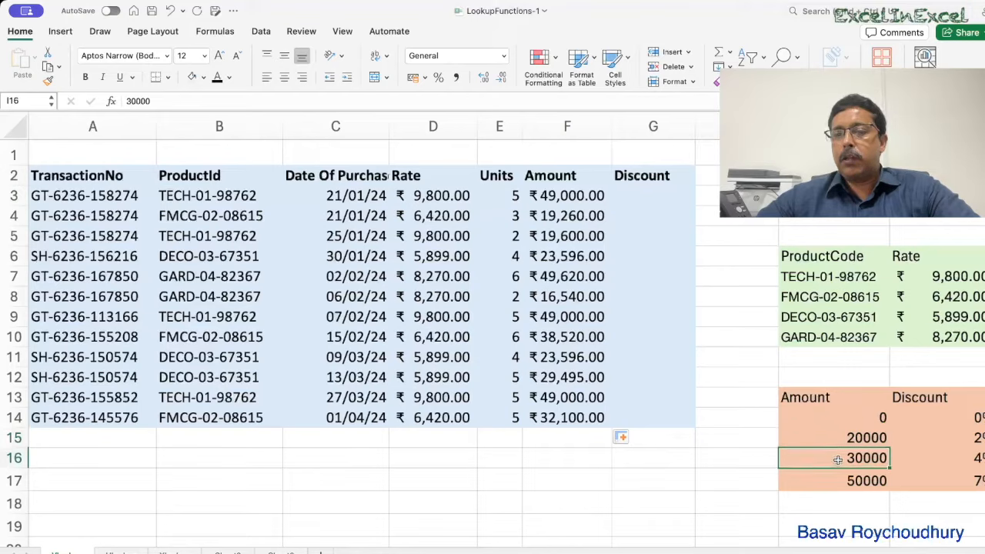
{"action": "left_click", "coordinate": [834, 478]}
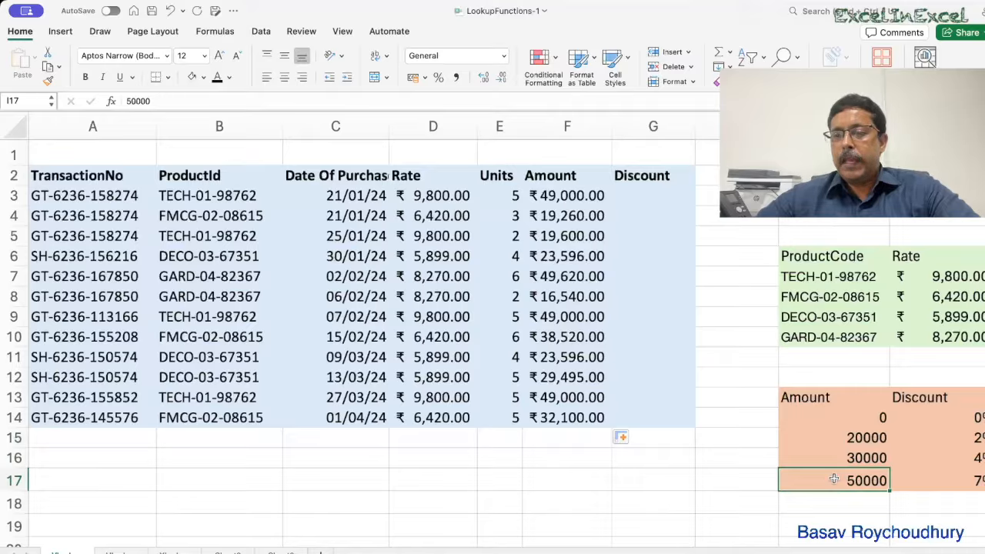
{"action": "left_click", "coordinate": [888, 457]}
{"action": "left_click", "coordinate": [942, 457]}
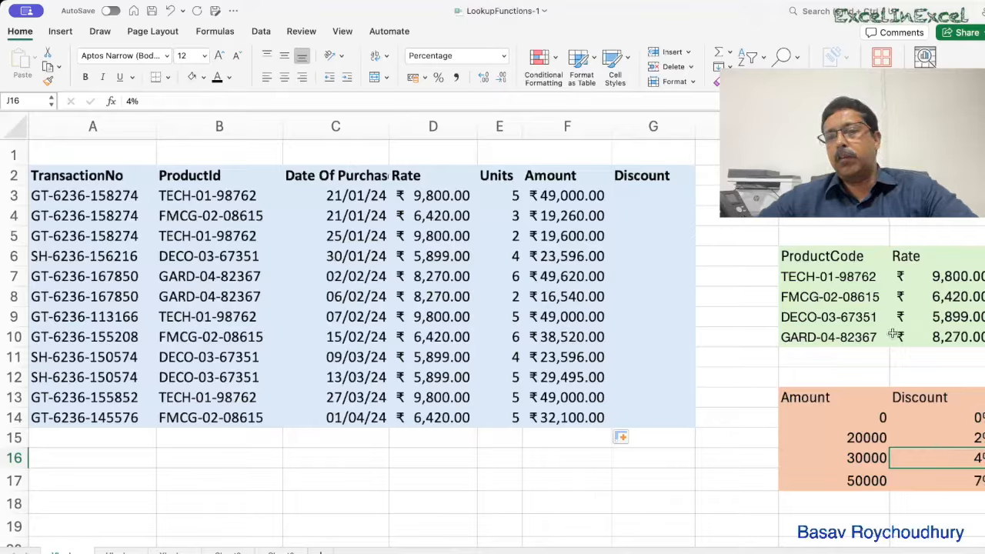
Step: Build a VLOOKUP in G3 that looks up F3 in $I$13:$J$17, returns column 2 and uses TRUE for approximate match
{"action": "left_click", "coordinate": [662, 198]}
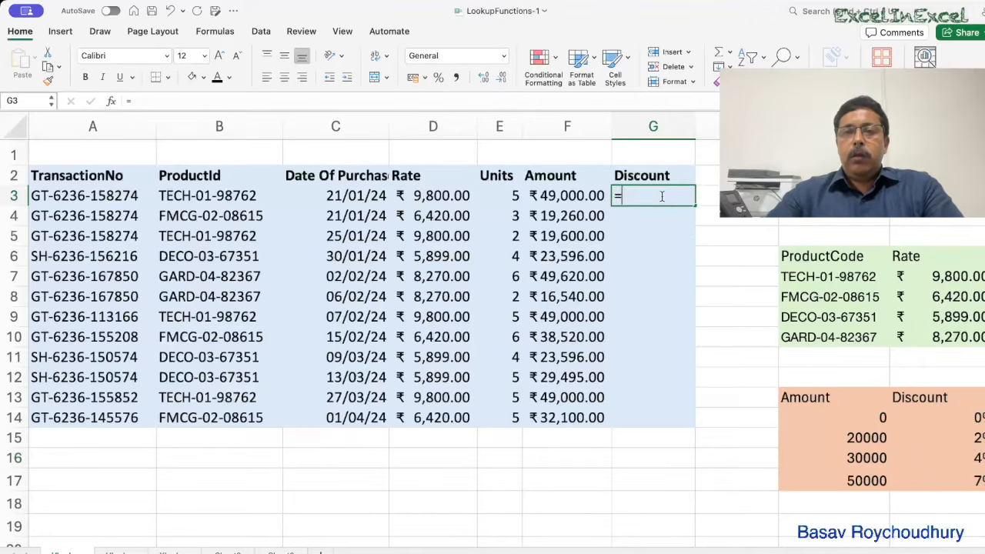
{"action": "type", "text": "=vlo"}
{"action": "key", "text": "Tab"}
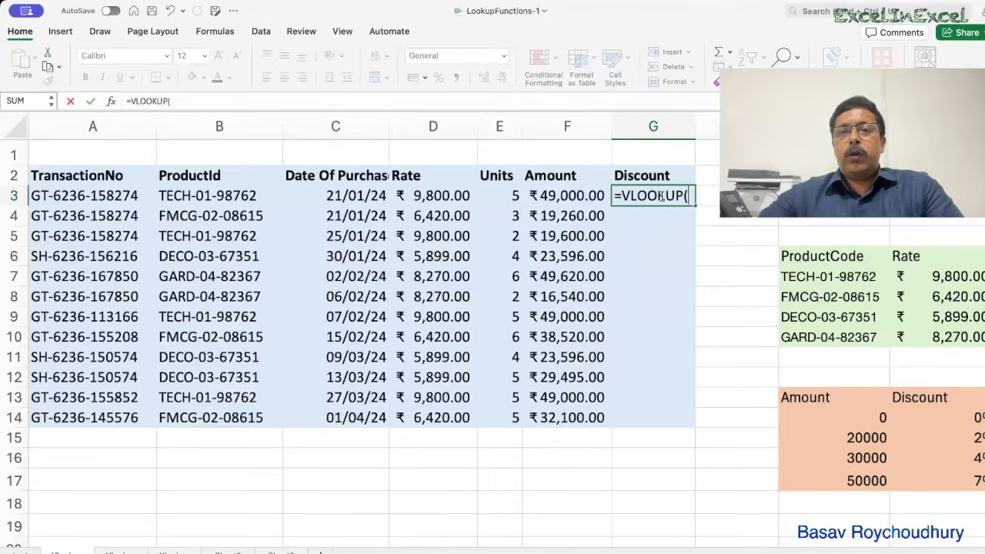
{"action": "left_click", "coordinate": [551, 198]}
{"action": "type", "text": ","}
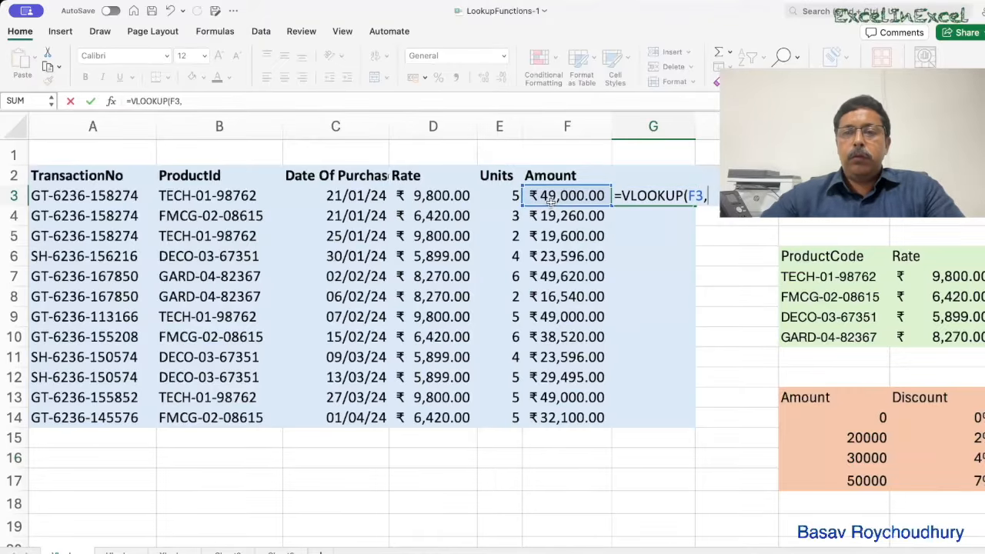
{"action": "left_click_drag", "start_coordinate": [838, 397], "coordinate": [937, 470]}
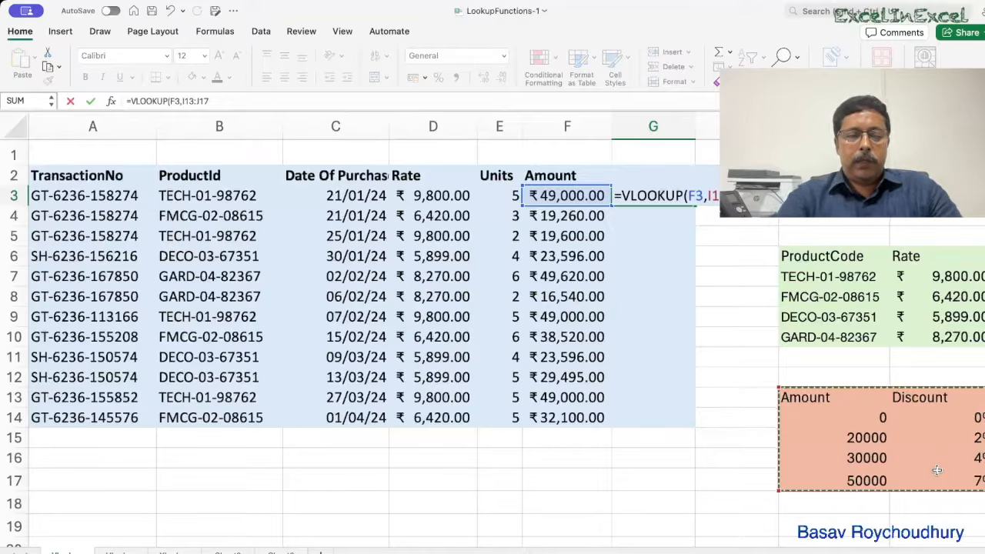
{"action": "key", "text": "F4"}
{"action": "type", "text": ","}
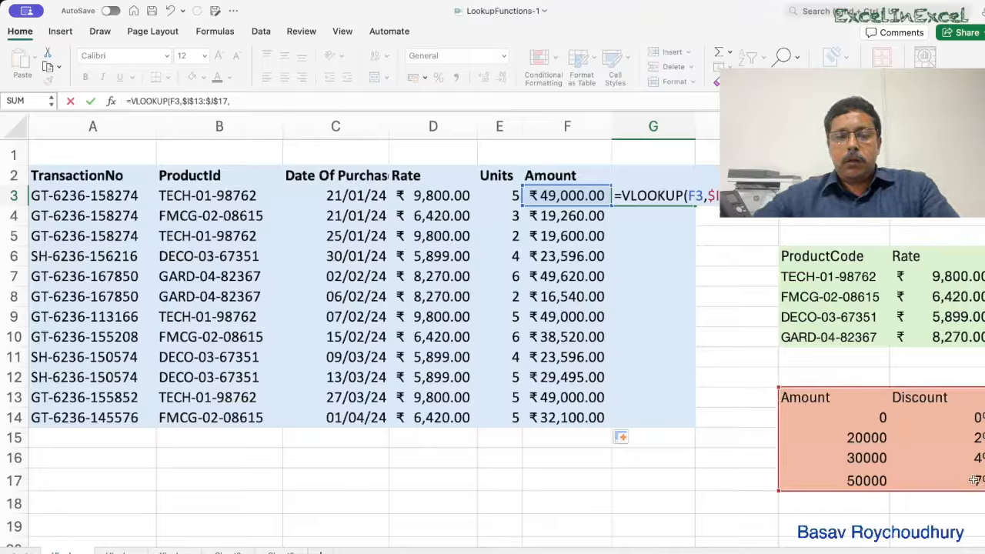
{"action": "type", "text": "2,"}
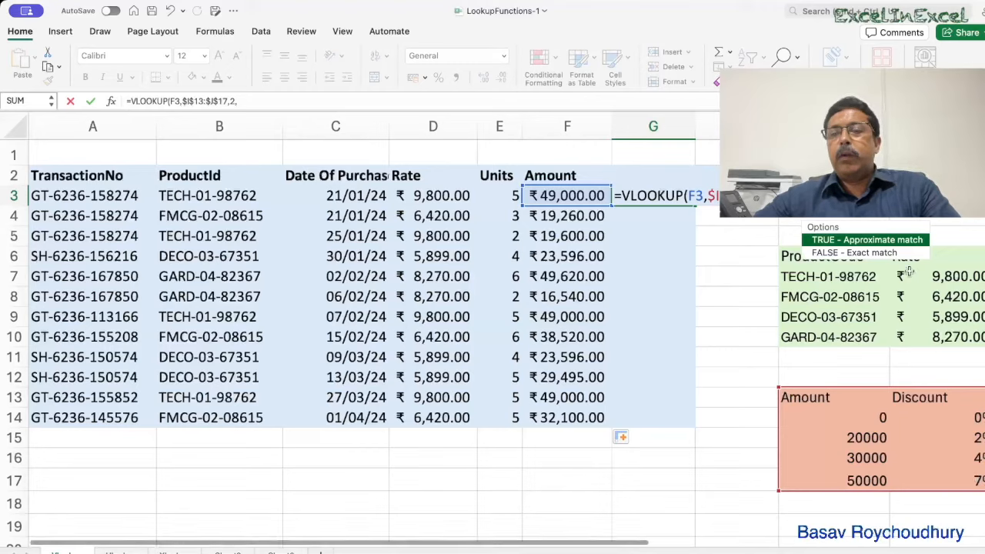
{"action": "double_click", "coordinate": [885, 241]}
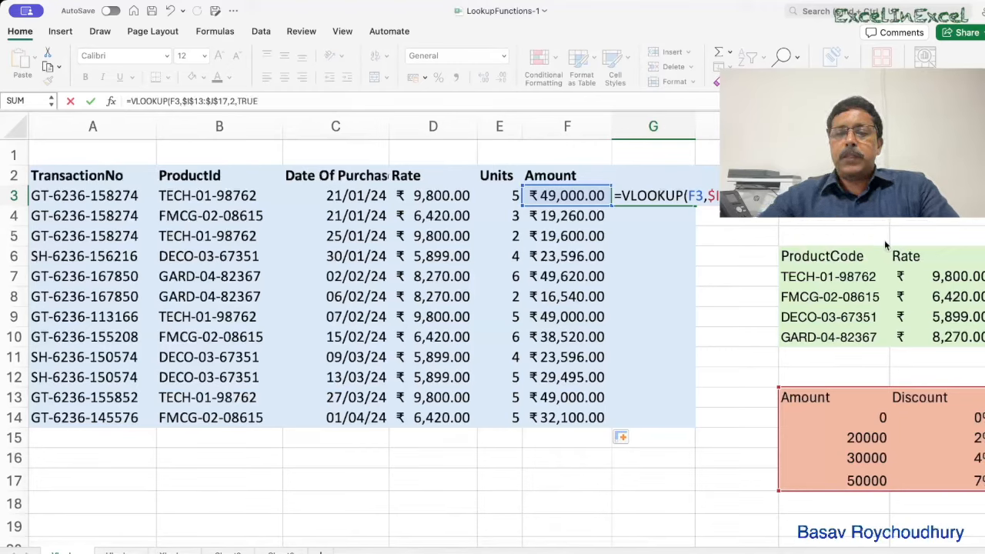
Step: Remove the match-type argument and enter the G3 formula as =VLOOKUP(F3,$I$13:$J$17,2)
{"action": "key", "text": "BackSpace"}
{"action": "key", "text": "BackSpace"}
{"action": "key", "text": "BackSpace"}
{"action": "key", "text": "BackSpace"}
{"action": "key", "text": "BackSpace"}
{"action": "type", "text": ")"}
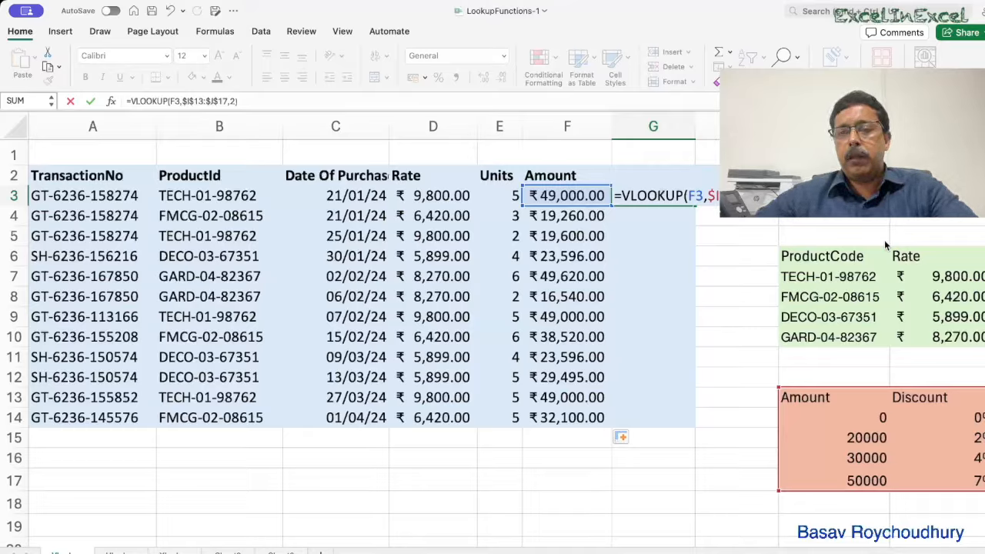
{"action": "key", "text": "Return"}
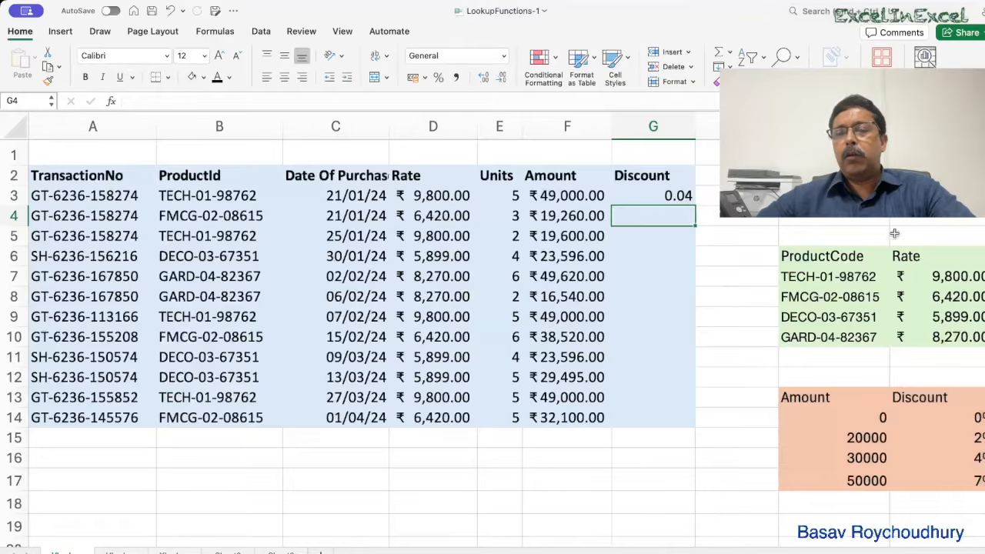
Step: Add TRUE as the approximate-match argument, making the G3 formula =VLOOKUP(F3,$I$13:$J$17,2,TRUE)
{"action": "double_click", "coordinate": [671, 196]}
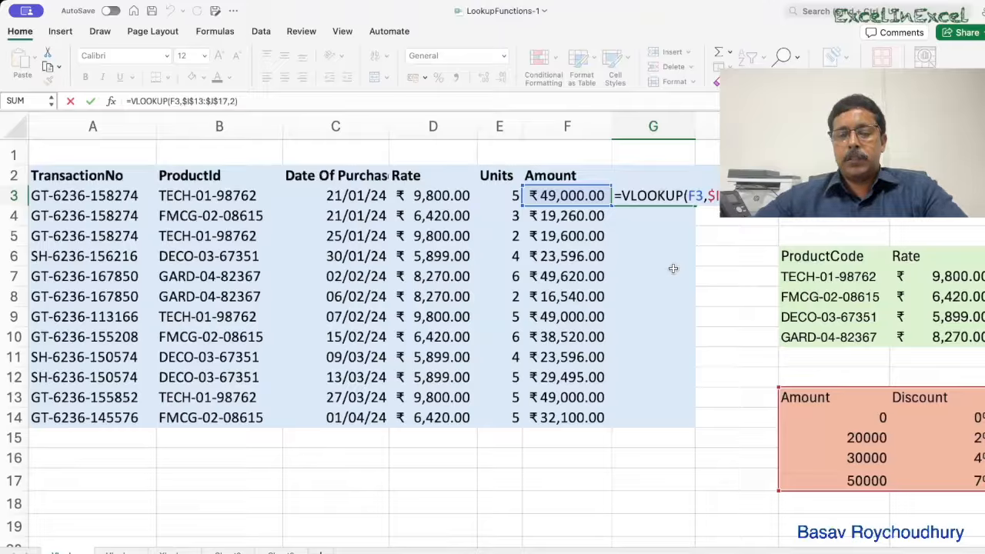
{"action": "type", "text": ","}
{"action": "key", "text": "Down"}
{"action": "key", "text": "Up"}
{"action": "key", "text": "Tab"}
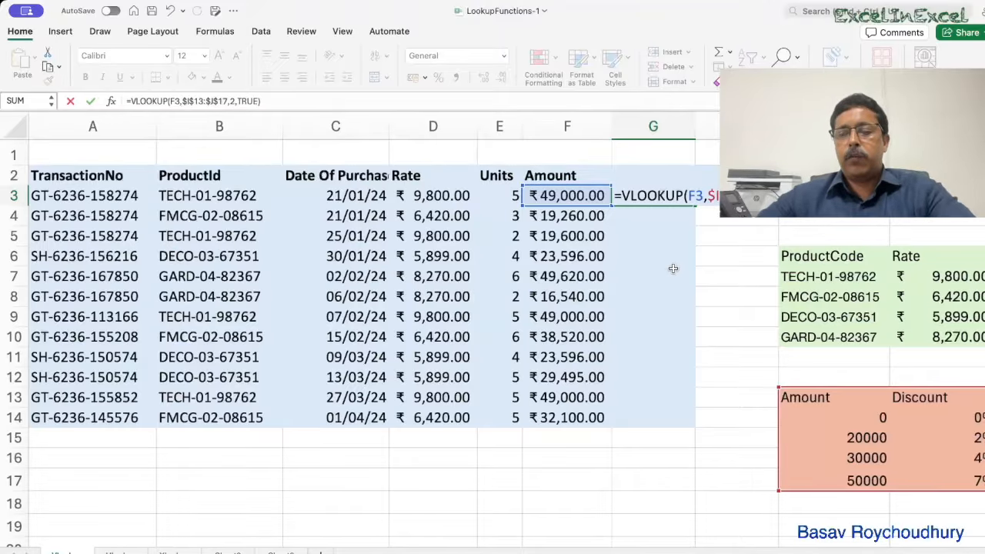
{"action": "key", "text": "Return"}
Step: Fill the G3 discount formula down through G14 and check rows 6 and 8 against the discount table
{"action": "left_click", "coordinate": [674, 194]}
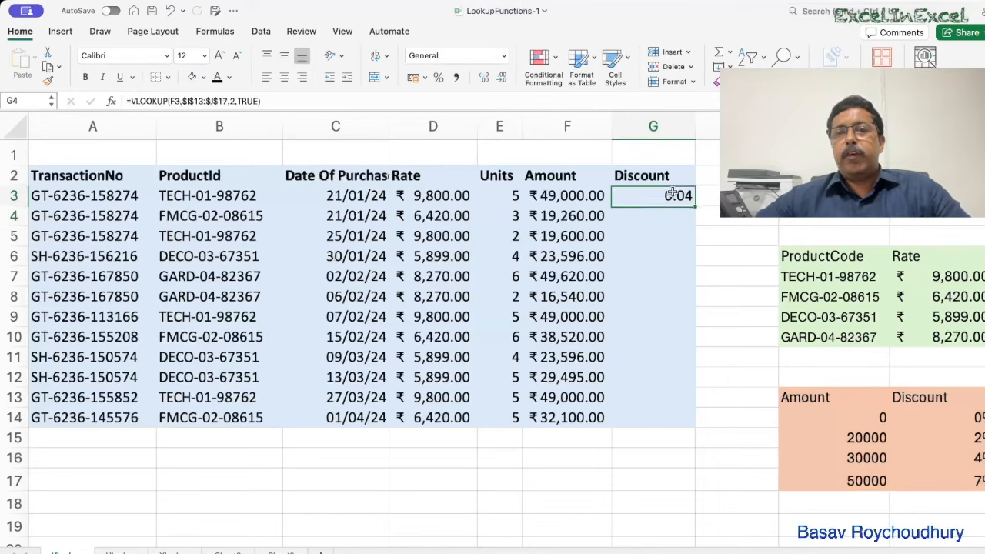
{"action": "left_click_drag", "start_coordinate": [695, 206], "coordinate": [694, 418]}
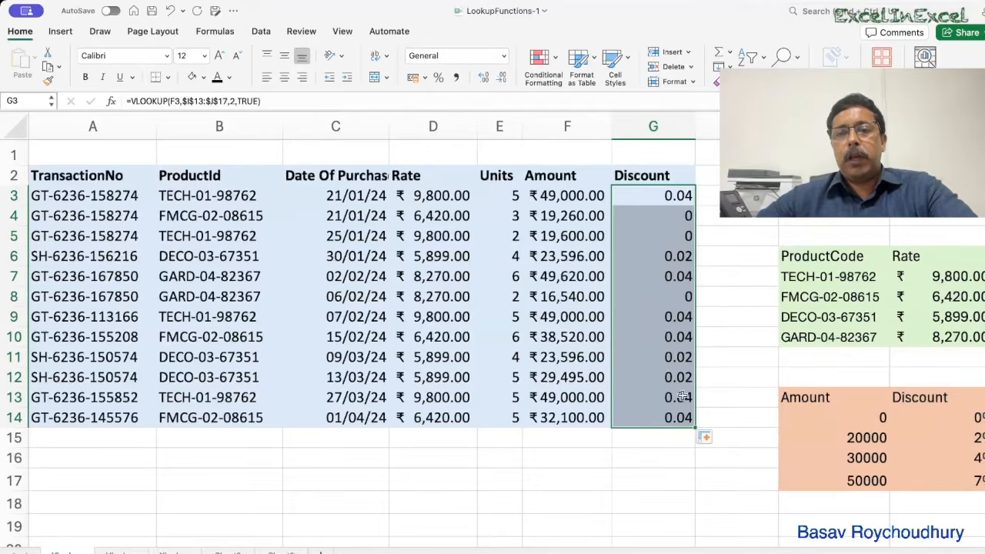
{"action": "left_click", "coordinate": [567, 258]}
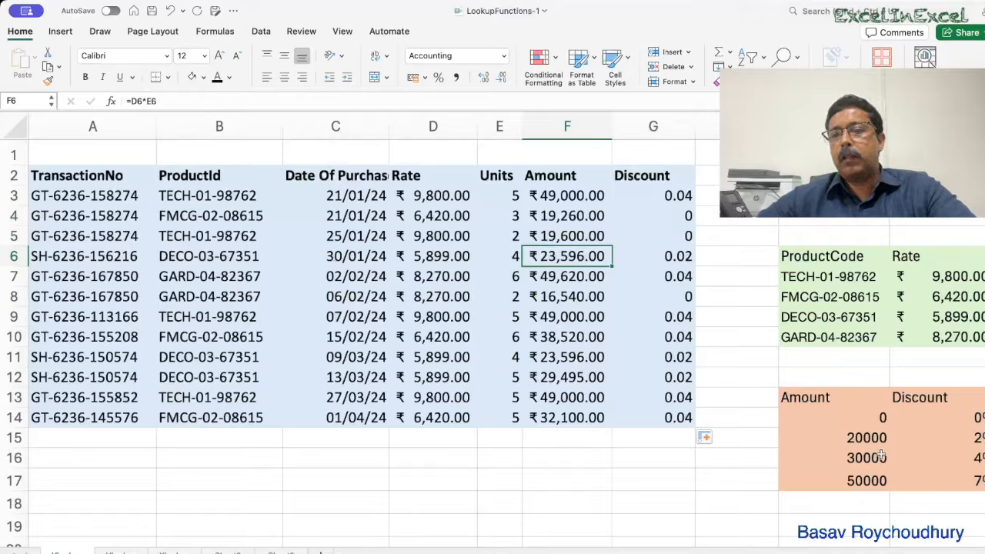
{"action": "left_click", "coordinate": [962, 437]}
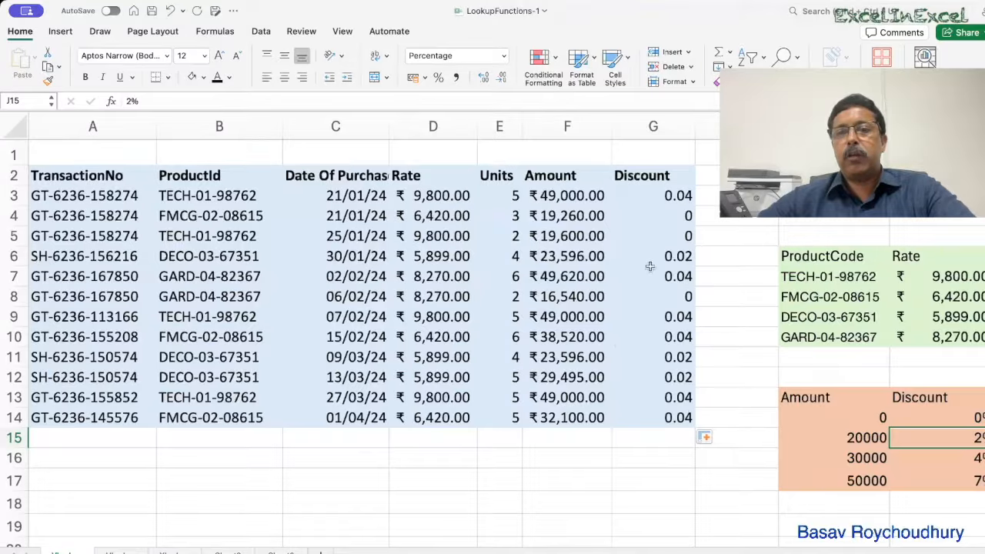
{"action": "left_click", "coordinate": [577, 298]}
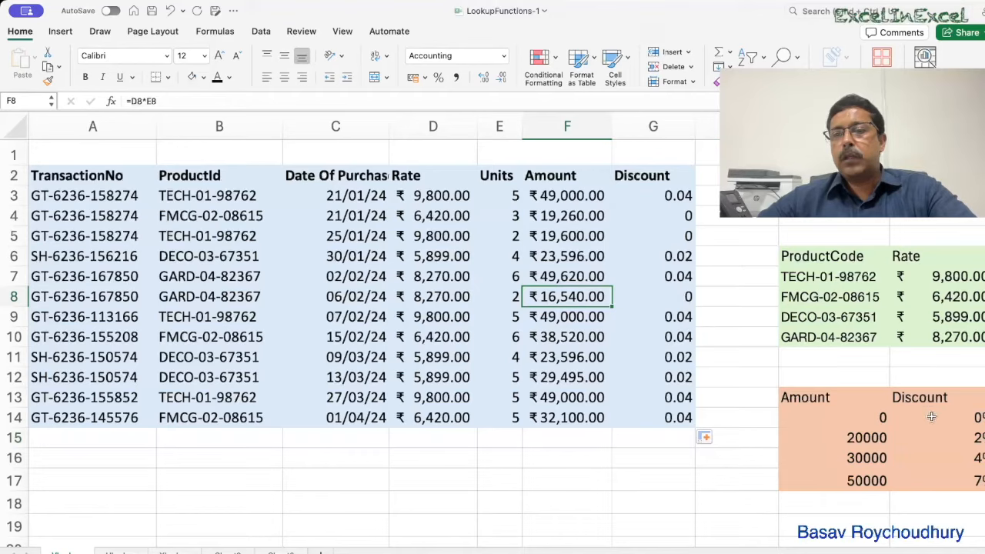
{"action": "left_click", "coordinate": [670, 300]}
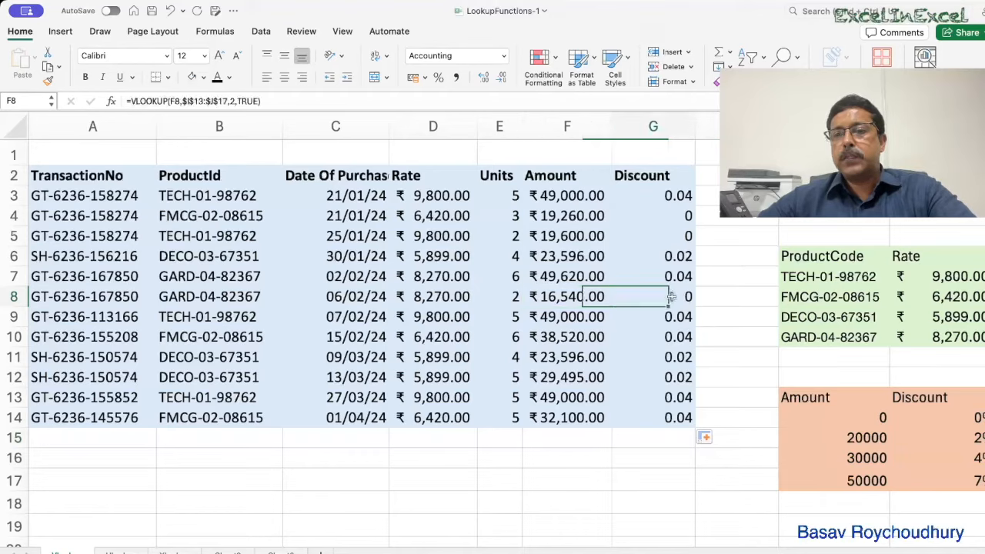
Step: Set the units of the last transaction in E14 to 7
{"action": "left_click", "coordinate": [506, 416]}
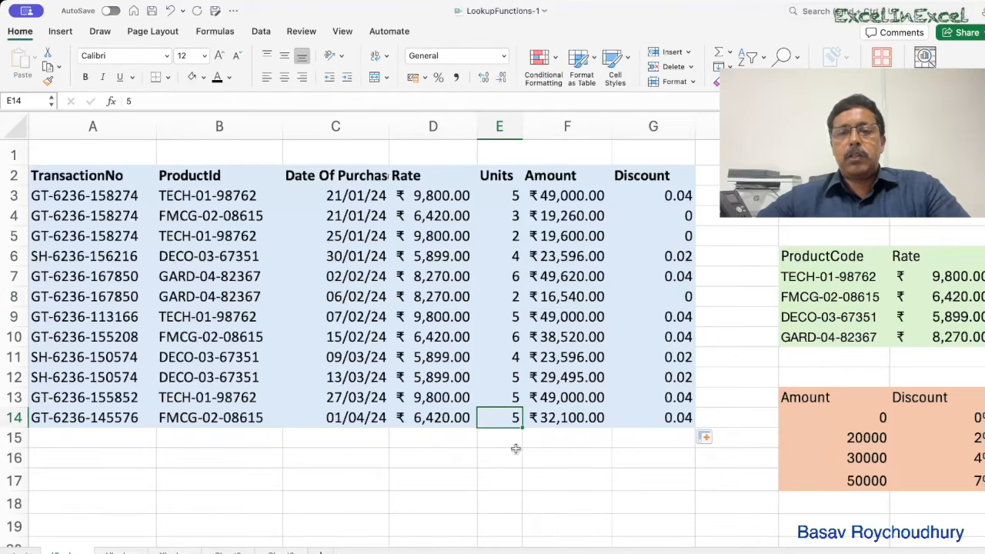
{"action": "type", "text": "7"}
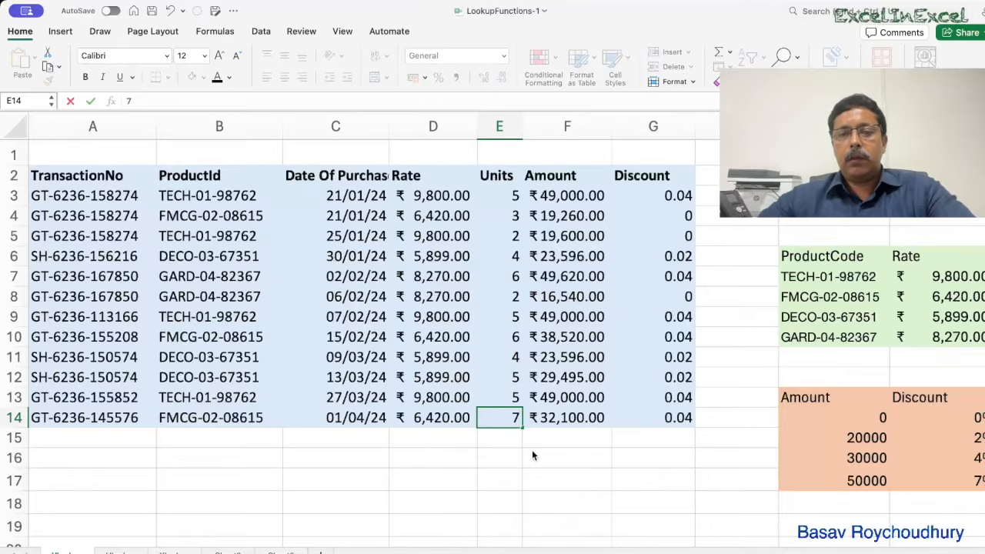
{"action": "key", "text": "Return"}
Step: Set the units in E14 to 9 and check the recalculated amount and discount in that row
{"action": "key", "text": "Up"}
{"action": "type", "text": "9"}
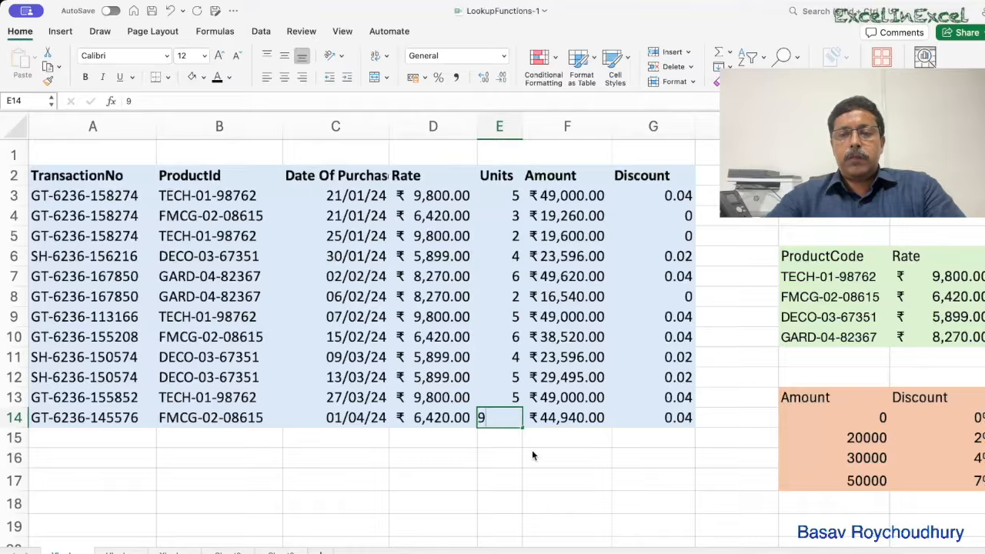
{"action": "key", "text": "Return"}
{"action": "key", "text": "Up"}
{"action": "left_click", "coordinate": [556, 418]}
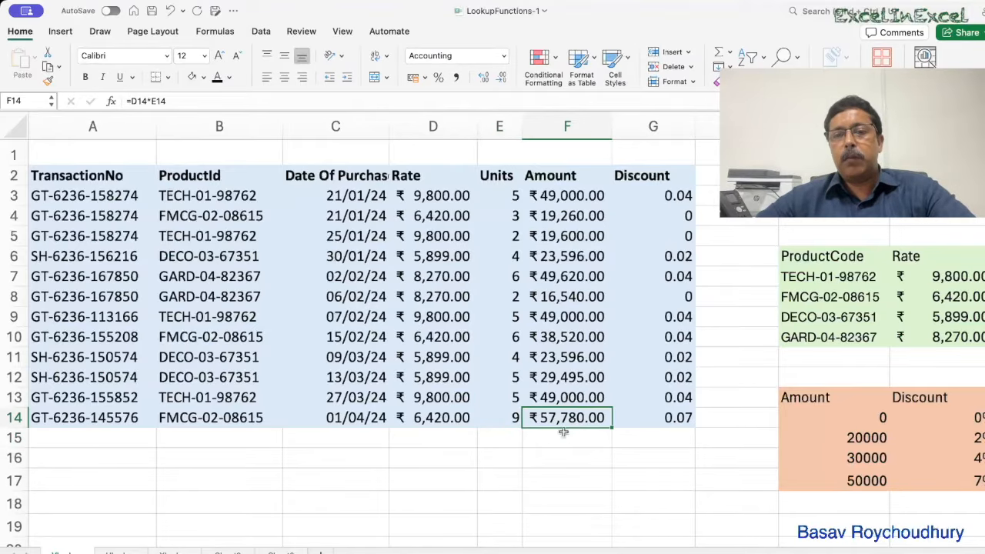
{"action": "left_click", "coordinate": [669, 422]}
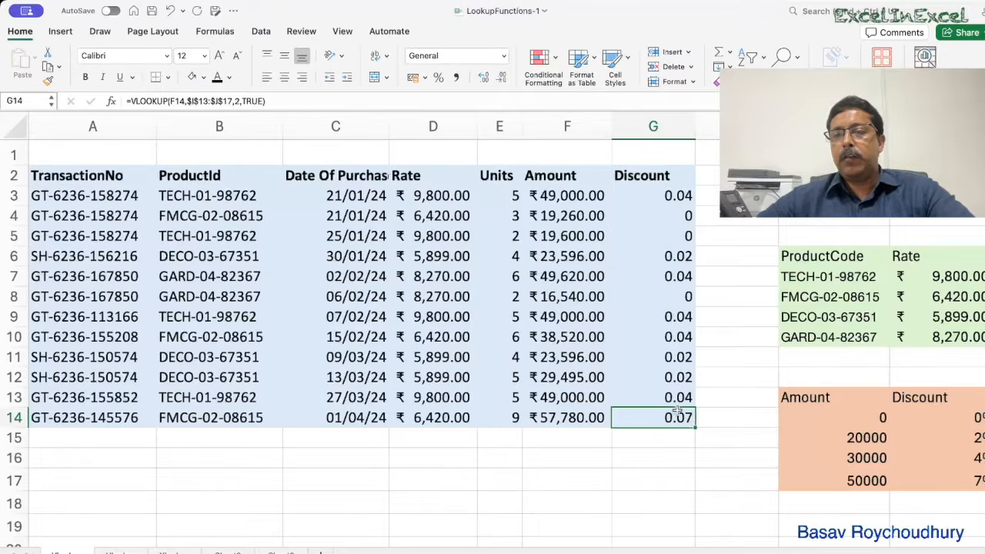
Step: Format the discounts in G3:G14 as percentages with two decimal places
{"action": "left_click_drag", "start_coordinate": [653, 195], "coordinate": [652, 417]}
{"action": "left_click", "coordinate": [438, 77]}
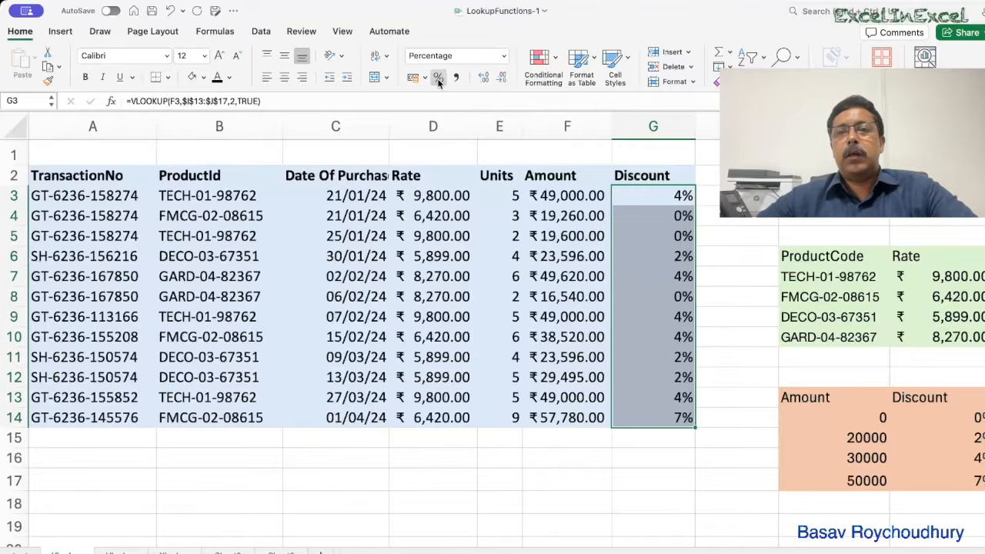
{"action": "left_click", "coordinate": [483, 77]}
{"action": "left_click", "coordinate": [483, 77]}
{"action": "left_click", "coordinate": [699, 472]}
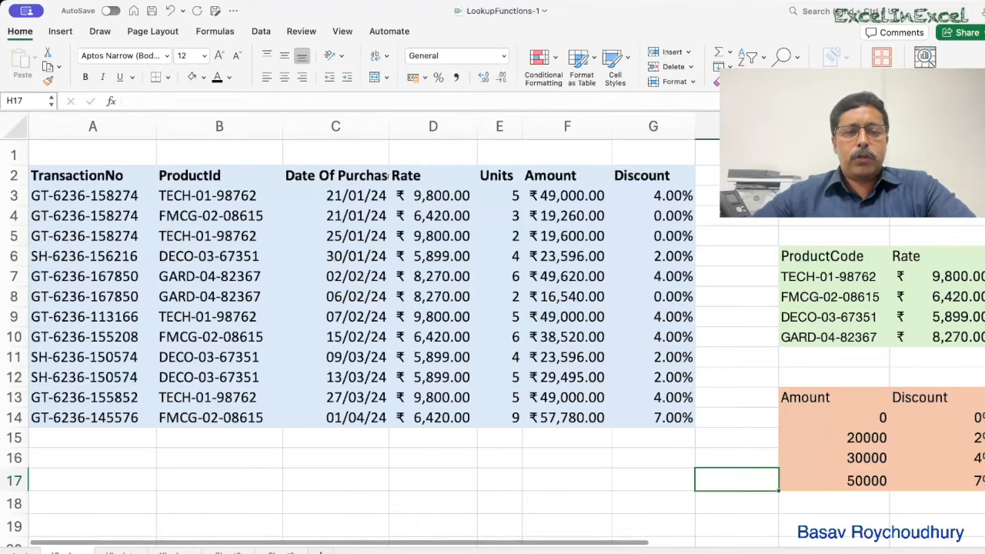
Step: On the sheet with the horizontal lookup tables, calculate the first transaction's amount in F3 with the formula =D3*E3
{"action": "left_click", "coordinate": [119, 552]}
{"action": "left_click", "coordinate": [593, 198]}
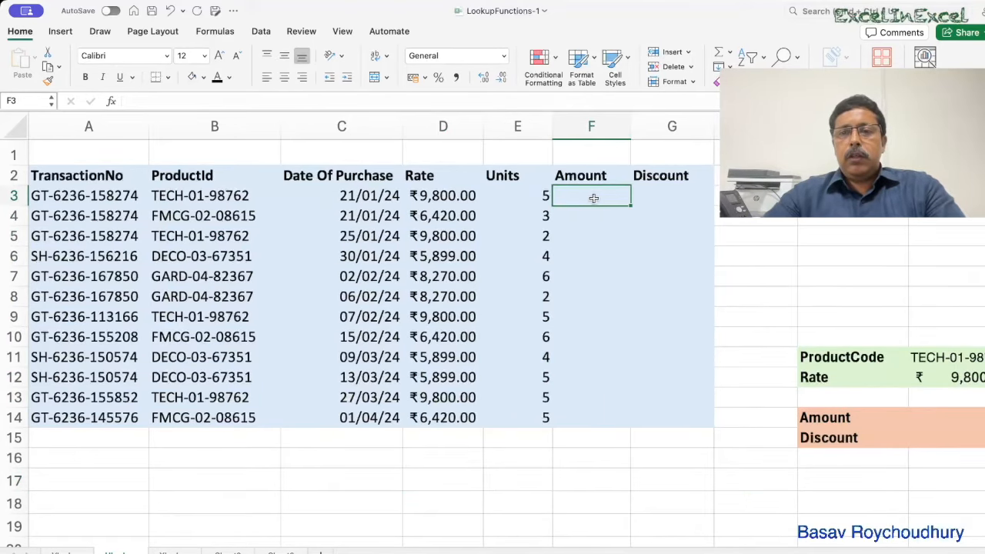
{"action": "type", "text": "="}
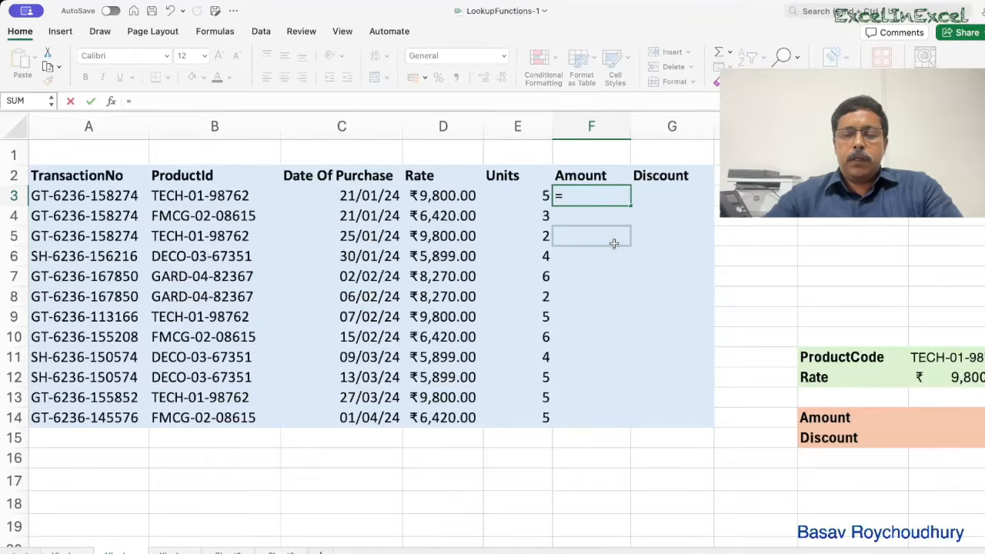
{"action": "left_click", "coordinate": [464, 197]}
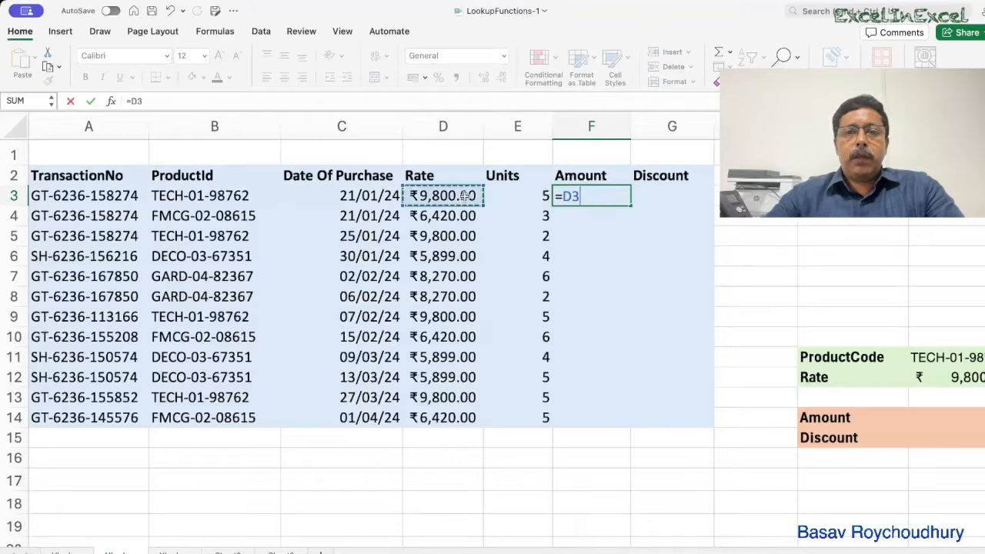
{"action": "type", "text": "*"}
{"action": "left_click", "coordinate": [511, 191]}
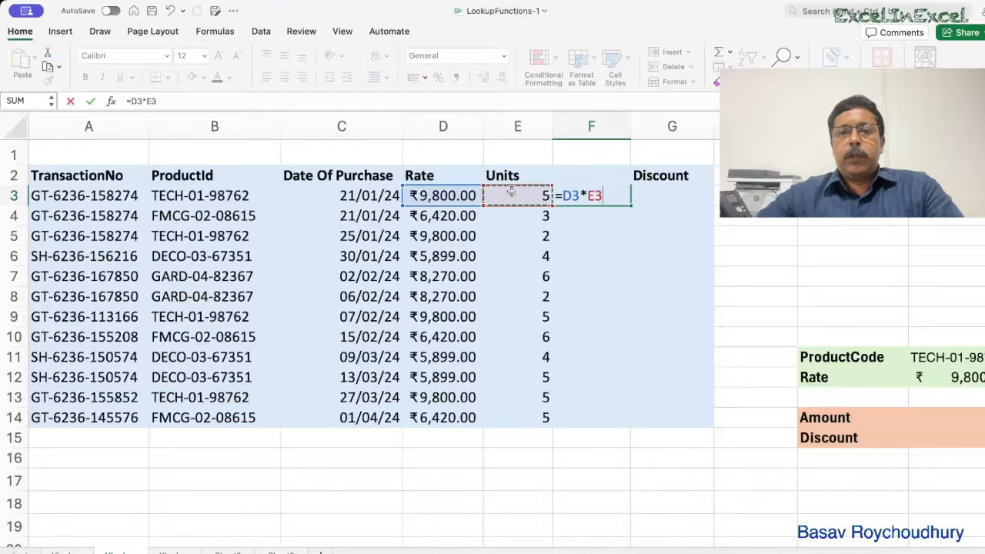
{"action": "key", "text": "Return"}
Step: Widen the Amount column, narrow the Units and Date Of Purchase columns, and fill the F3 formula down through F14
{"action": "left_click_drag", "start_coordinate": [632, 134], "coordinate": [641, 132]}
{"action": "left_click_drag", "start_coordinate": [553, 121], "coordinate": [536, 122]}
{"action": "left_click_drag", "start_coordinate": [402, 124], "coordinate": [380, 123]}
{"action": "left_click", "coordinate": [573, 199]}
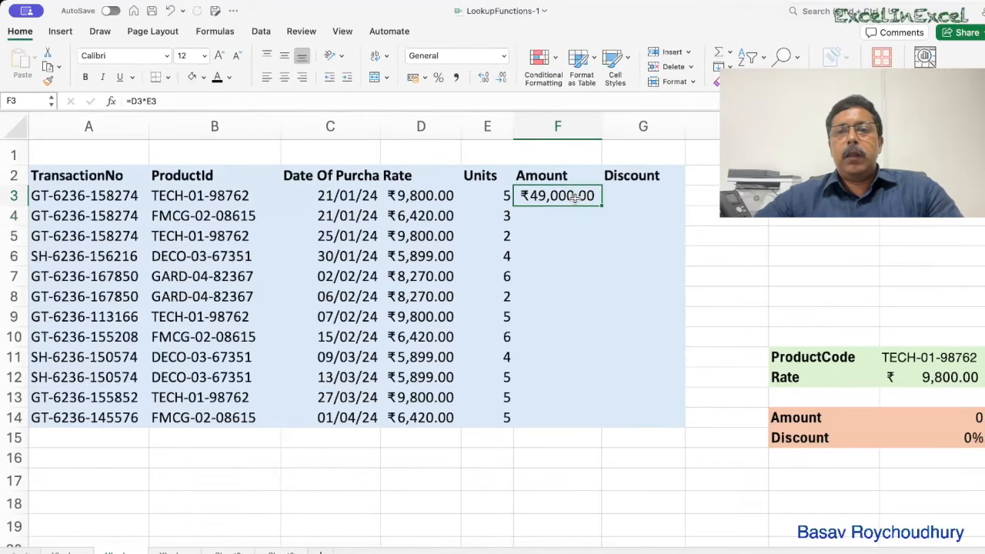
{"action": "left_click_drag", "start_coordinate": [601, 205], "coordinate": [588, 424]}
Step: Examine the layout of the horizontal discount table in I14:M15, especially its row of Amount thresholds
{"action": "left_click", "coordinate": [637, 190]}
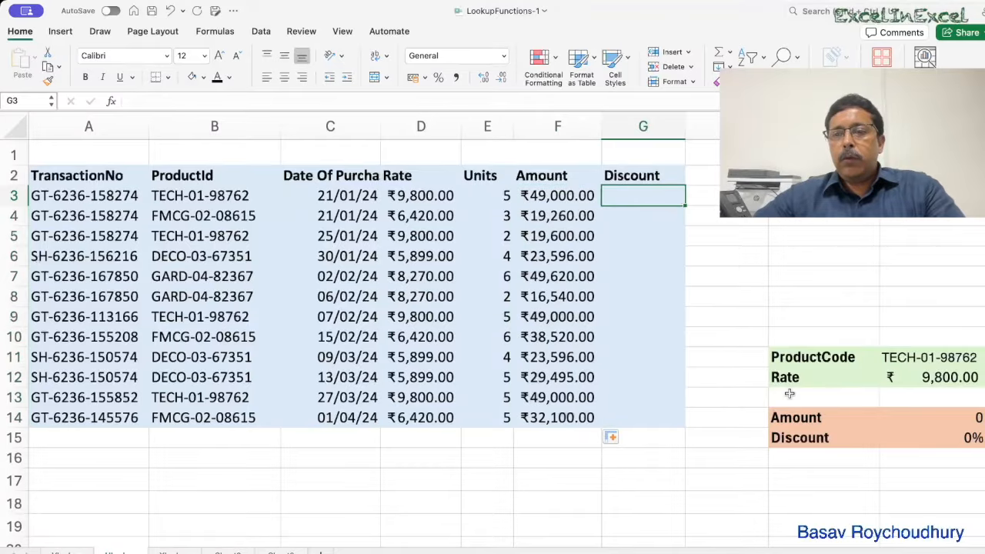
{"action": "scroll", "coordinate": [785, 392], "scroll_direction": "right", "scroll_amount": 10}
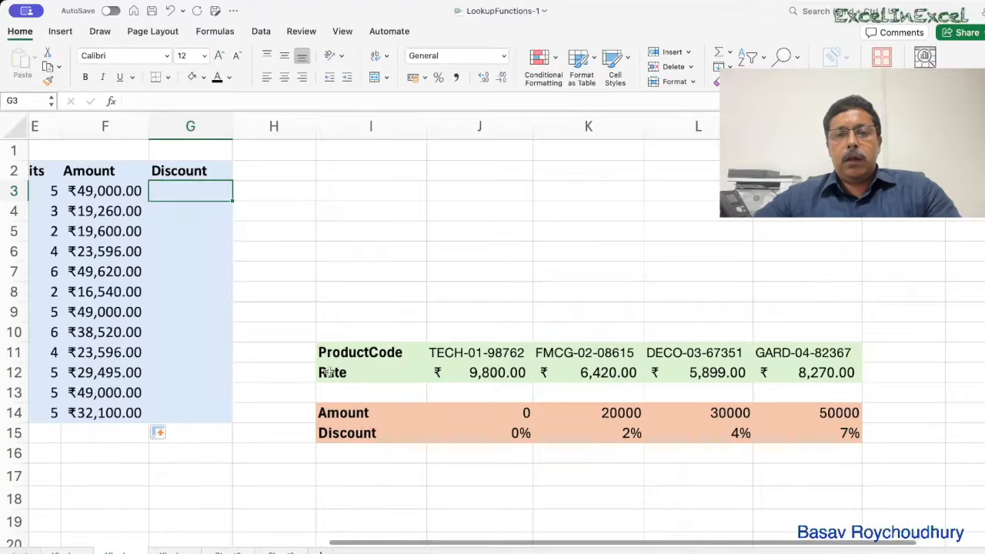
{"action": "left_click_drag", "start_coordinate": [323, 412], "coordinate": [781, 440]}
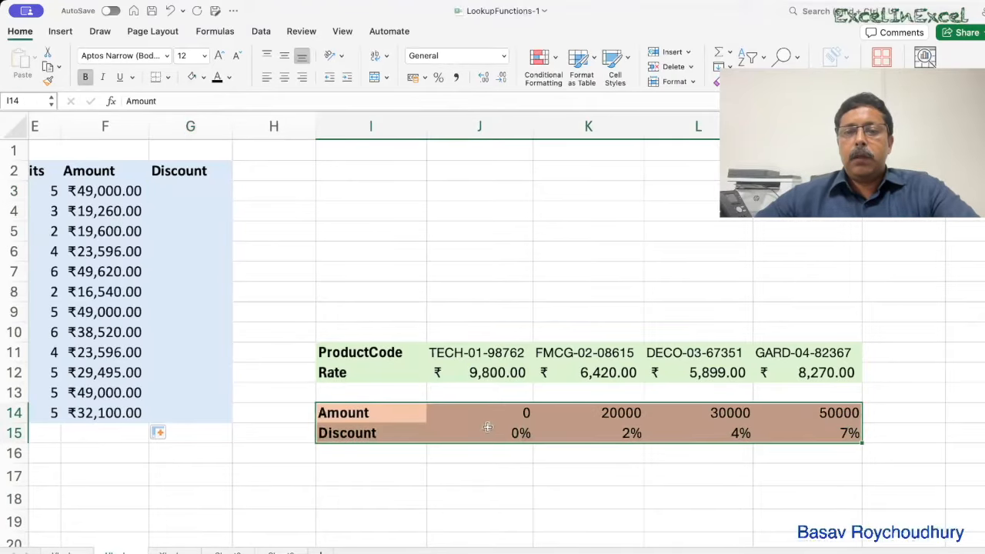
{"action": "left_click", "coordinate": [392, 414]}
{"action": "left_click", "coordinate": [470, 416]}
{"action": "key", "text": "Right"}
{"action": "key", "text": "Right"}
{"action": "key", "text": "Right"}
{"action": "key", "text": "Right"}
{"action": "left_click_drag", "start_coordinate": [346, 413], "coordinate": [778, 410]}
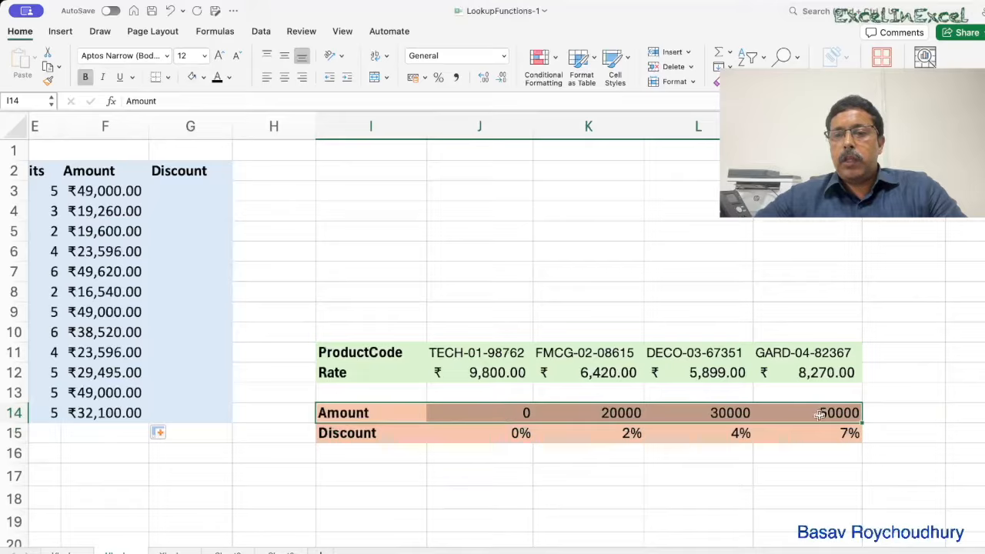
Step: Compare each Amount bracket in row 14 of the discount table with the discount percentage below it in row 15
{"action": "left_click", "coordinate": [518, 433]}
{"action": "left_click", "coordinate": [521, 413]}
{"action": "left_click_drag", "start_coordinate": [521, 413], "coordinate": [588, 413]}
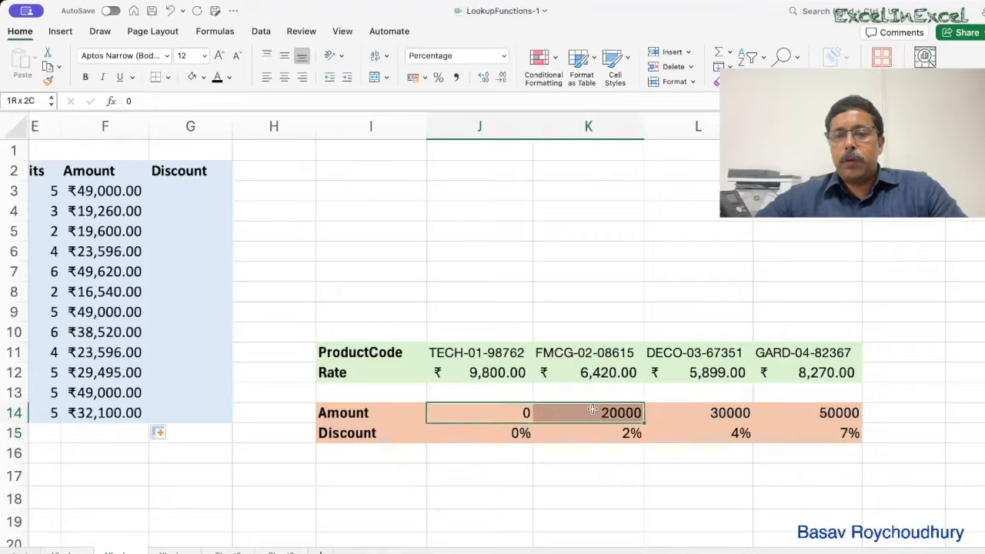
{"action": "left_click", "coordinate": [509, 433]}
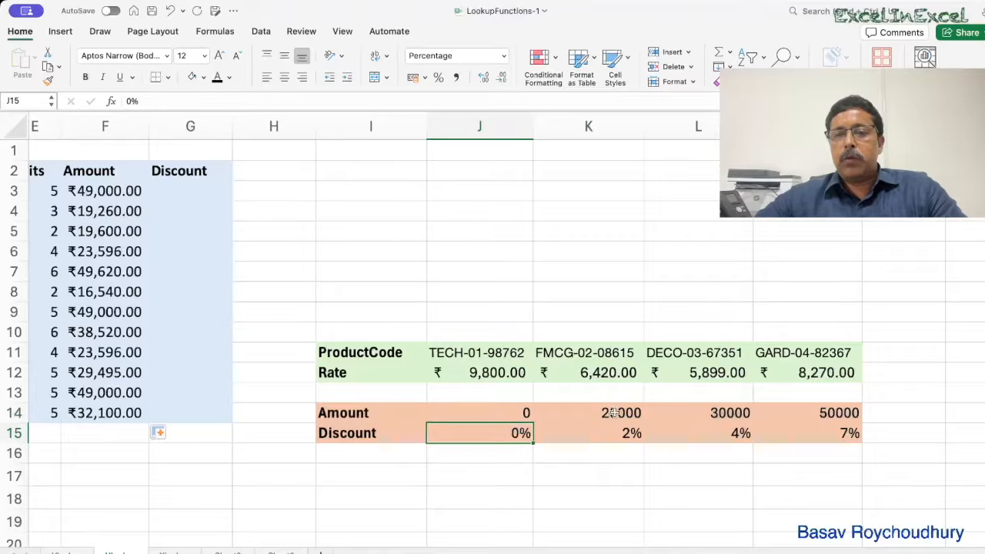
{"action": "left_click_drag", "start_coordinate": [614, 413], "coordinate": [687, 412]}
{"action": "left_click", "coordinate": [620, 437]}
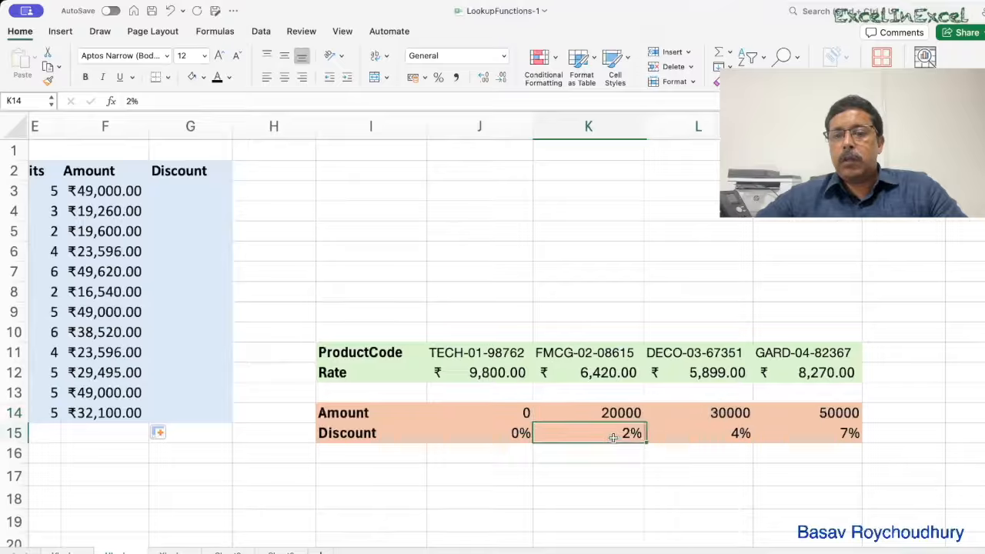
{"action": "left_click_drag", "start_coordinate": [705, 413], "coordinate": [808, 412]}
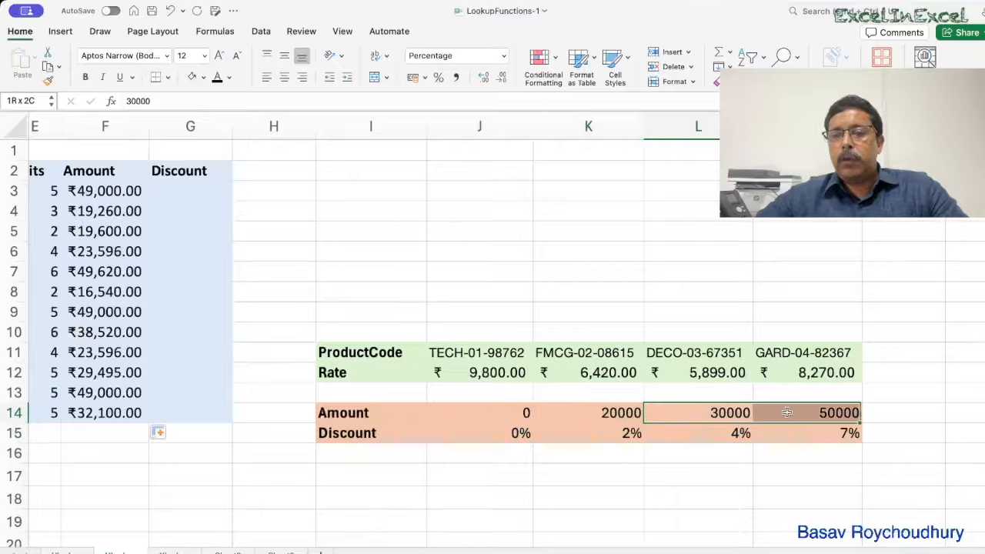
{"action": "left_click", "coordinate": [737, 435]}
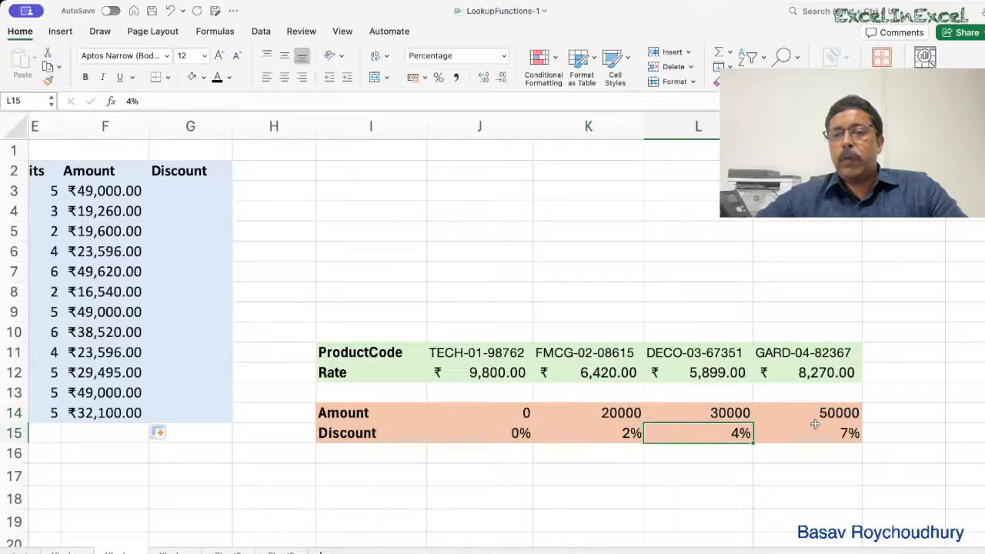
{"action": "left_click_drag", "start_coordinate": [832, 412], "coordinate": [908, 412]}
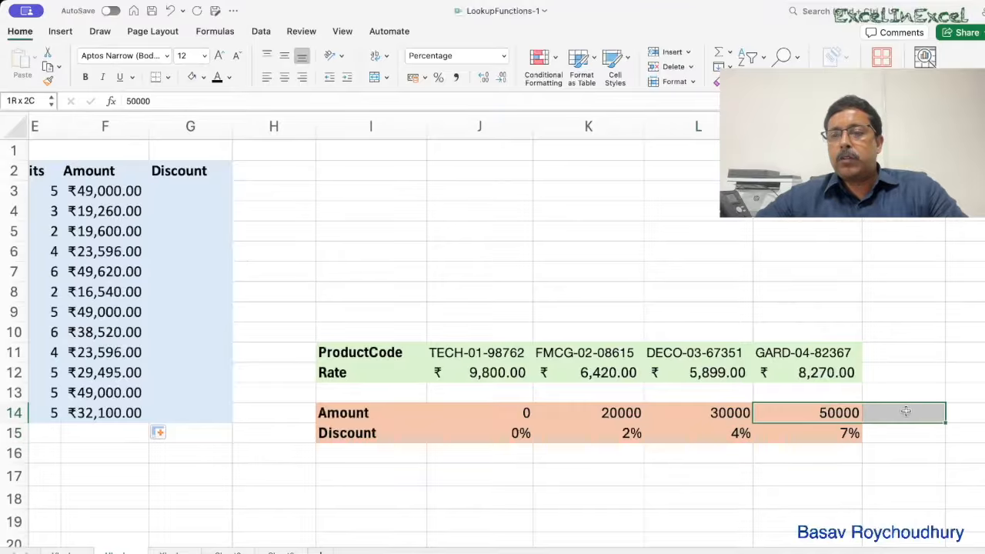
{"action": "left_click", "coordinate": [850, 434]}
Step: Begin an HLOOKUP formula in G3 that uses the amount in F3 as the lookup value
{"action": "scroll", "coordinate": [850, 435], "scroll_direction": "left", "scroll_amount": 5}
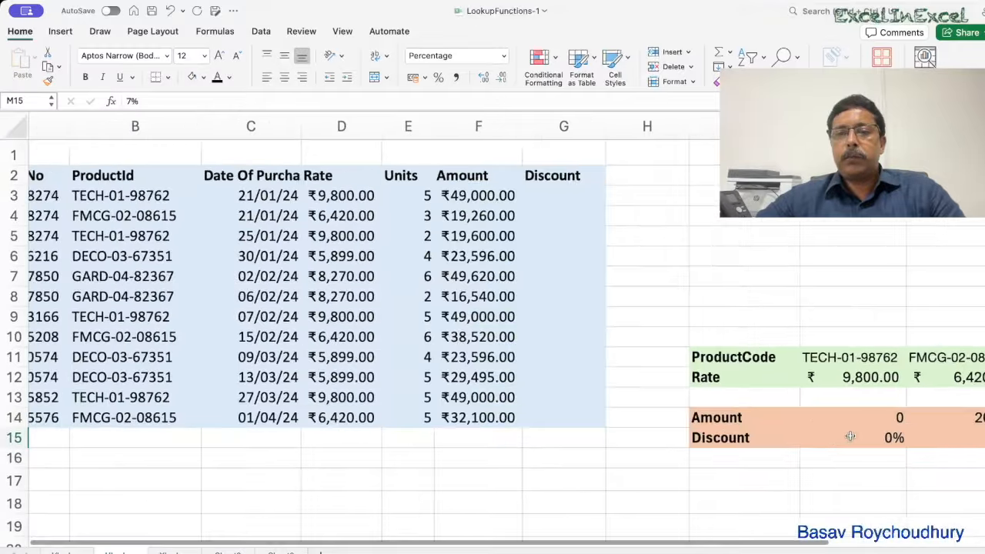
{"action": "scroll", "coordinate": [850, 436], "scroll_direction": "right", "scroll_amount": 1}
{"action": "left_click", "coordinate": [598, 192]}
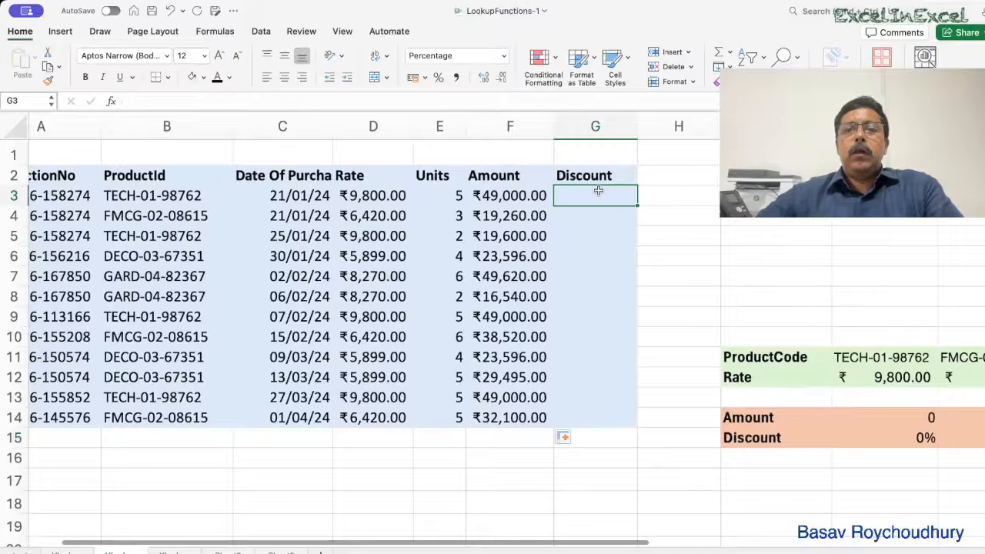
{"action": "type", "text": "="}
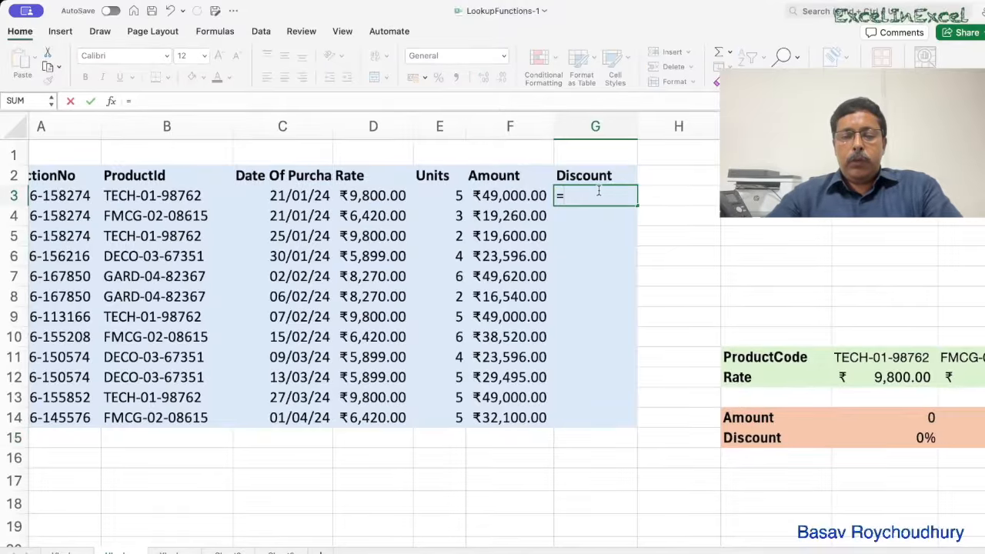
{"action": "type", "text": "hlo"}
{"action": "key", "text": "Tab"}
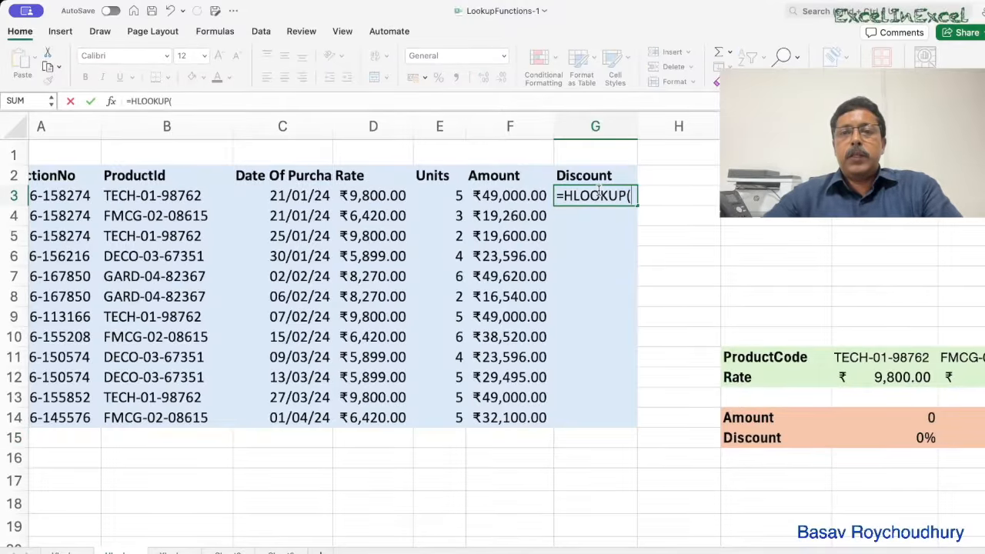
{"action": "left_click", "coordinate": [508, 195]}
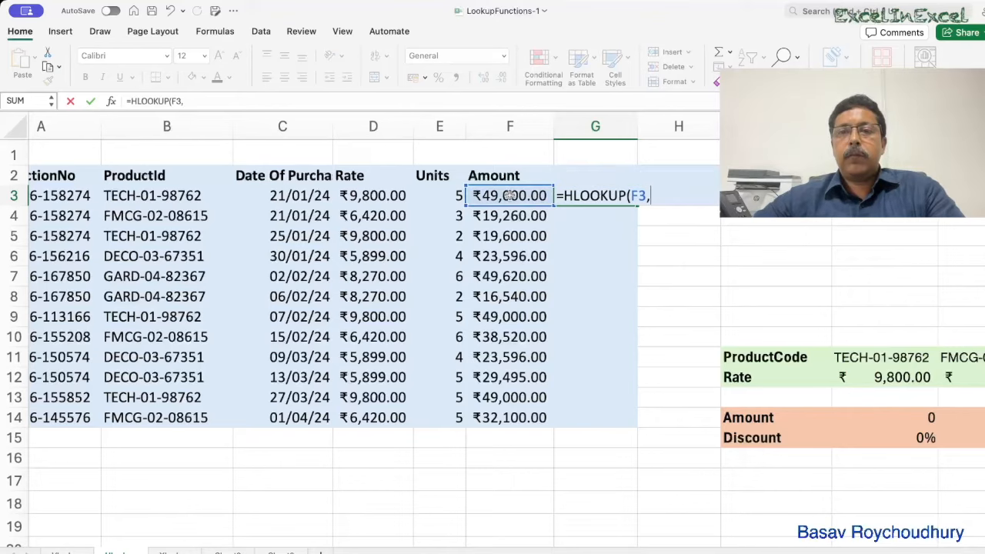
{"action": "type", "text": ","}
Step: Complete the G3 HLOOKUP with the absolute table range $J$14:$M$15, row index 2 and TRUE for an approximate match
{"action": "scroll", "coordinate": [697, 412], "scroll_direction": "right", "scroll_amount": 10}
{"action": "left_click_drag", "start_coordinate": [439, 414], "coordinate": [810, 441]}
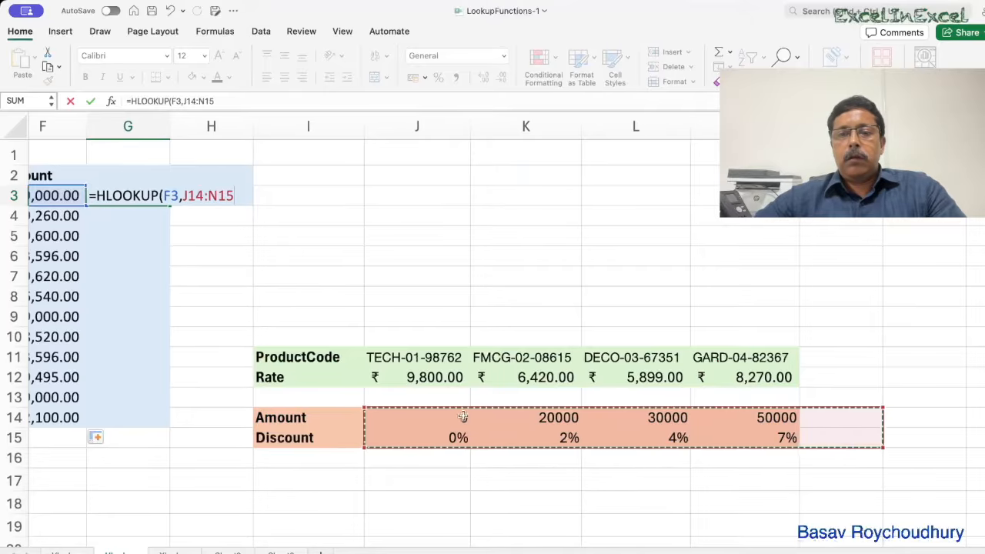
{"action": "left_click_drag", "start_coordinate": [433, 423], "coordinate": [708, 435]}
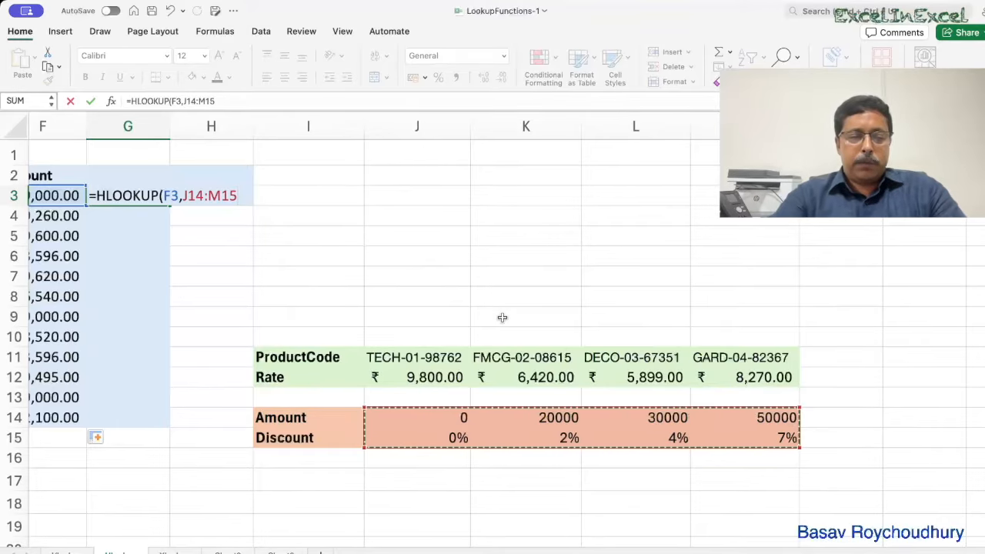
{"action": "key", "text": "F4"}
{"action": "type", "text": ","}
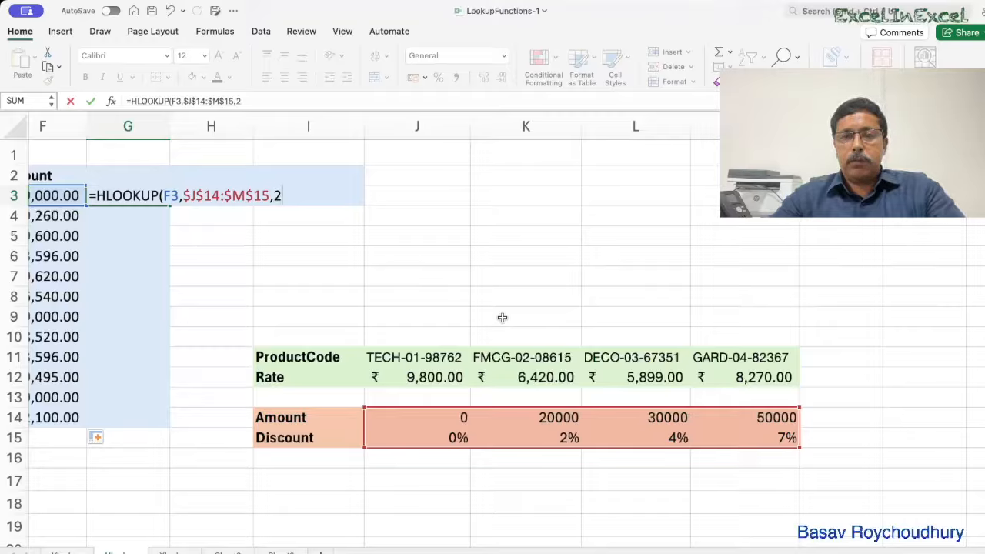
{"action": "type", "text": "2,t"}
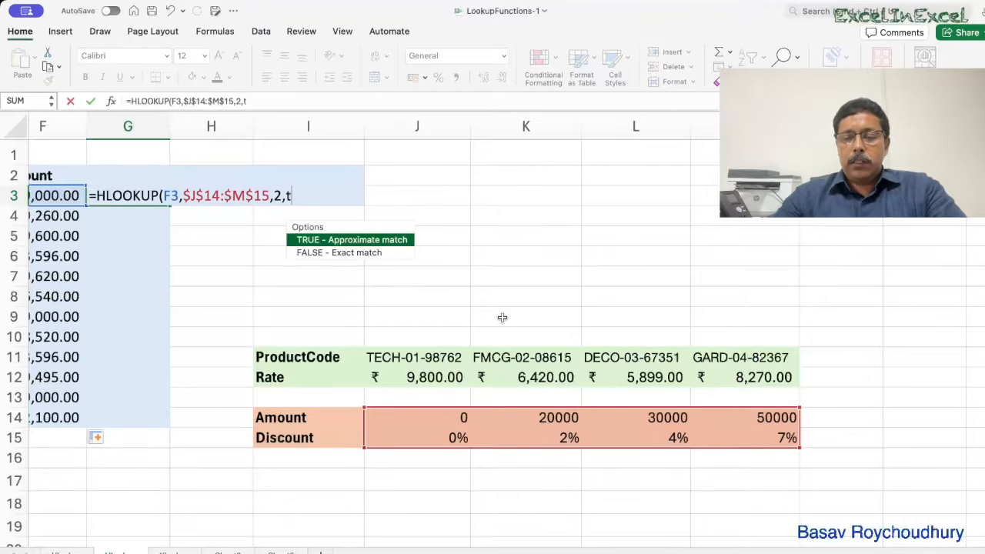
{"action": "key", "text": "Tab"}
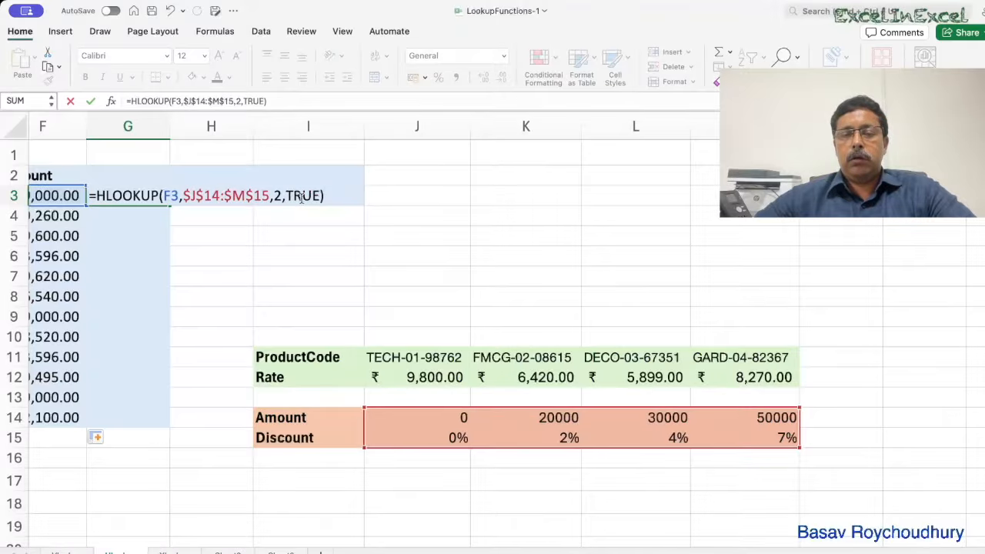
{"action": "key", "text": "Return"}
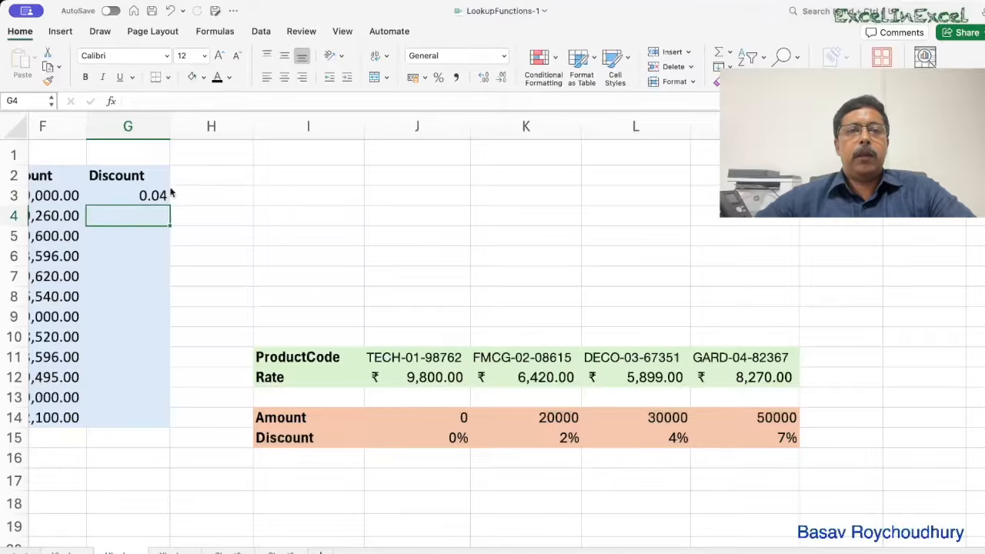
Step: Format the discount in G3 as a percentage with two decimal places
{"action": "left_click", "coordinate": [144, 195]}
{"action": "left_click", "coordinate": [439, 77]}
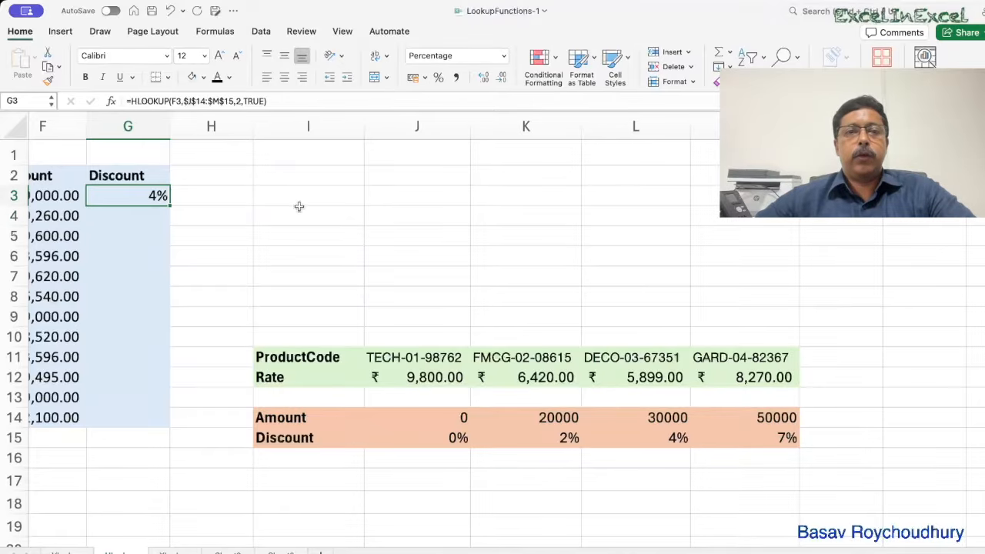
{"action": "left_click", "coordinate": [483, 77]}
{"action": "left_click", "coordinate": [483, 77]}
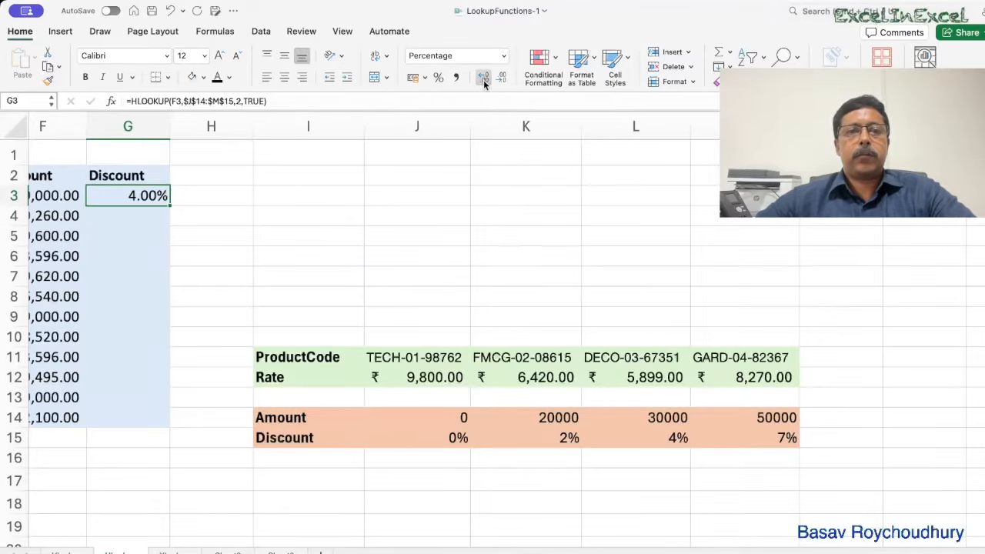
Step: Trace the amount in F3 through the Amount thresholds in J14, K14 and L14 to check its approximate match
{"action": "scroll", "coordinate": [369, 293], "scroll_direction": "left", "scroll_amount": 3}
{"action": "scroll", "coordinate": [370, 293], "scroll_direction": "left", "scroll_amount": 1}
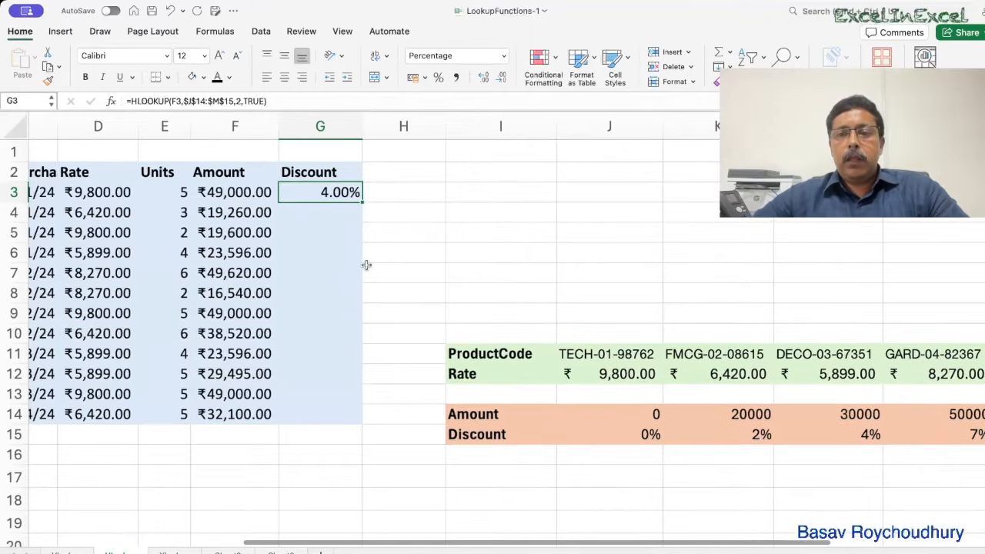
{"action": "scroll", "coordinate": [369, 291], "scroll_direction": "right", "scroll_amount": 2}
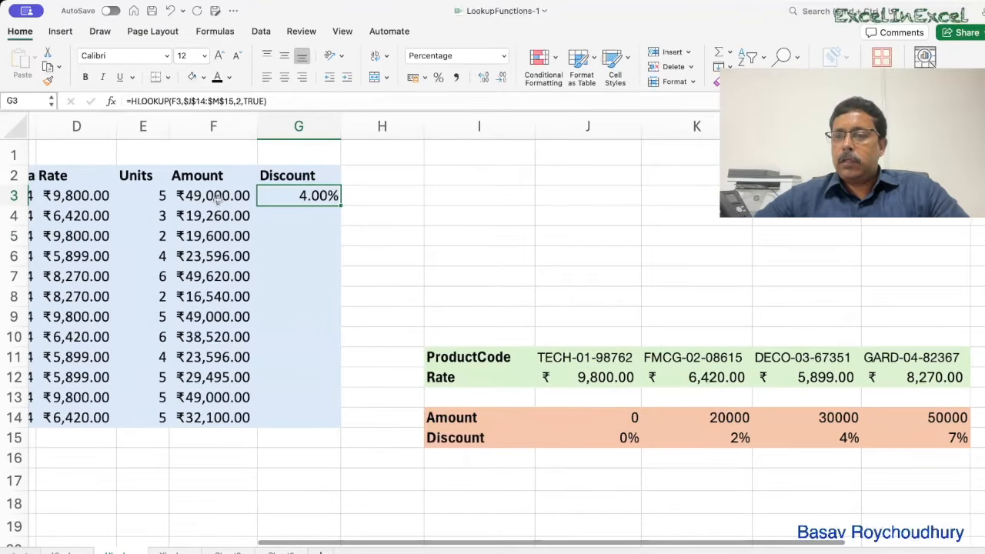
{"action": "left_click", "coordinate": [216, 196]}
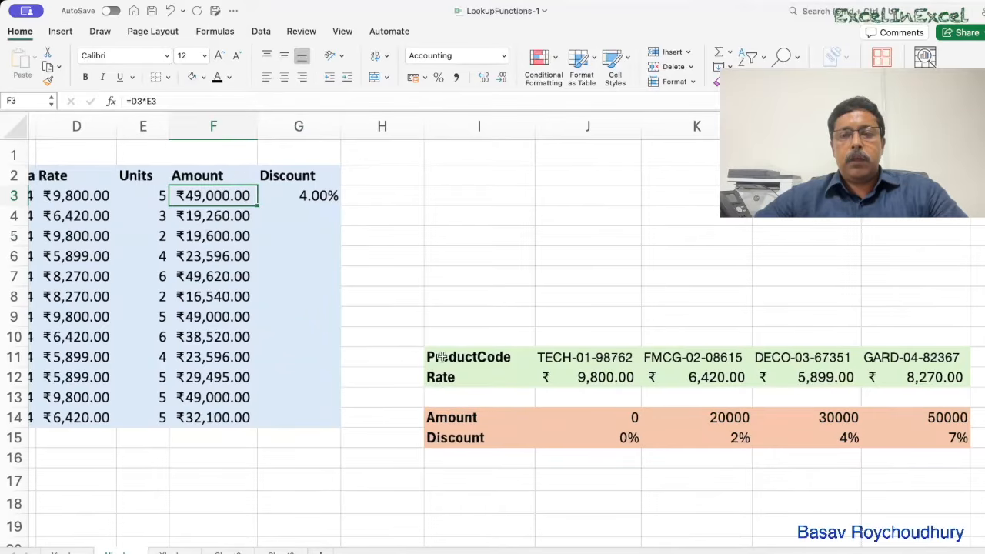
{"action": "scroll", "coordinate": [522, 373], "scroll_direction": "right", "scroll_amount": 3}
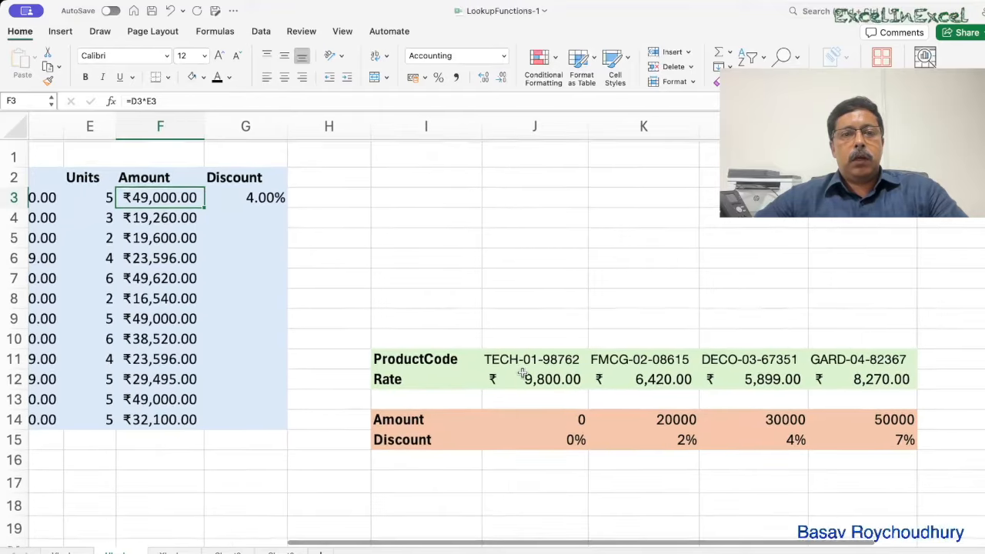
{"action": "left_click", "coordinate": [524, 418]}
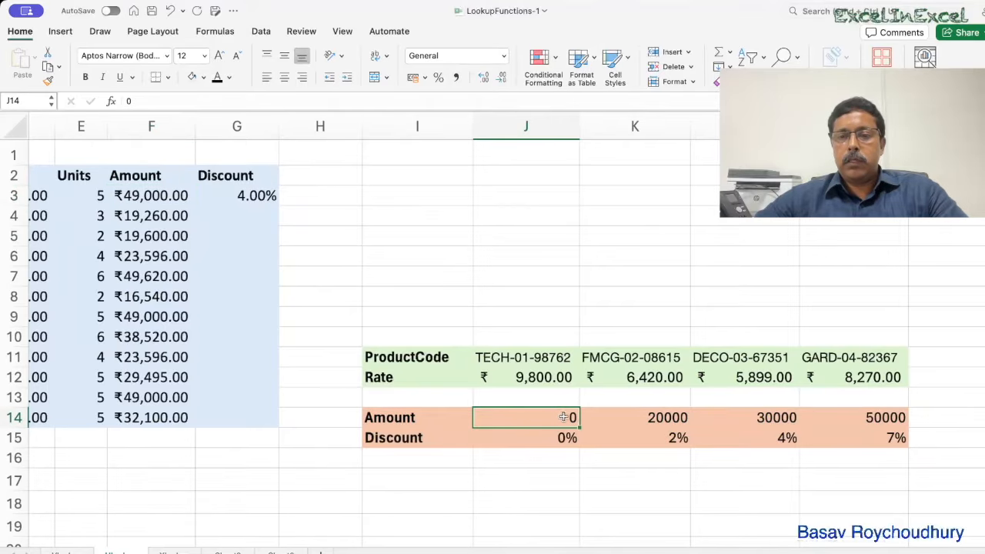
{"action": "left_click", "coordinate": [612, 418]}
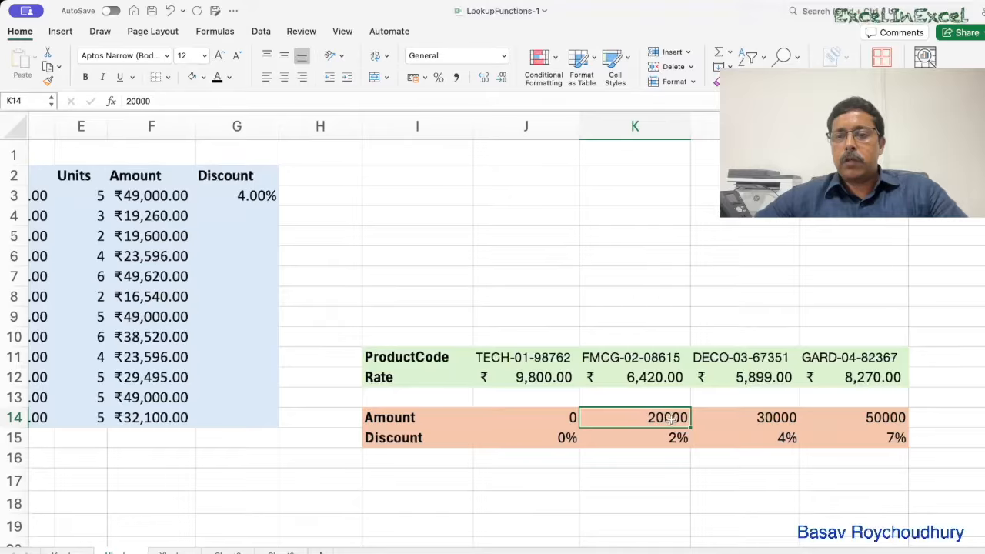
{"action": "left_click", "coordinate": [759, 417]}
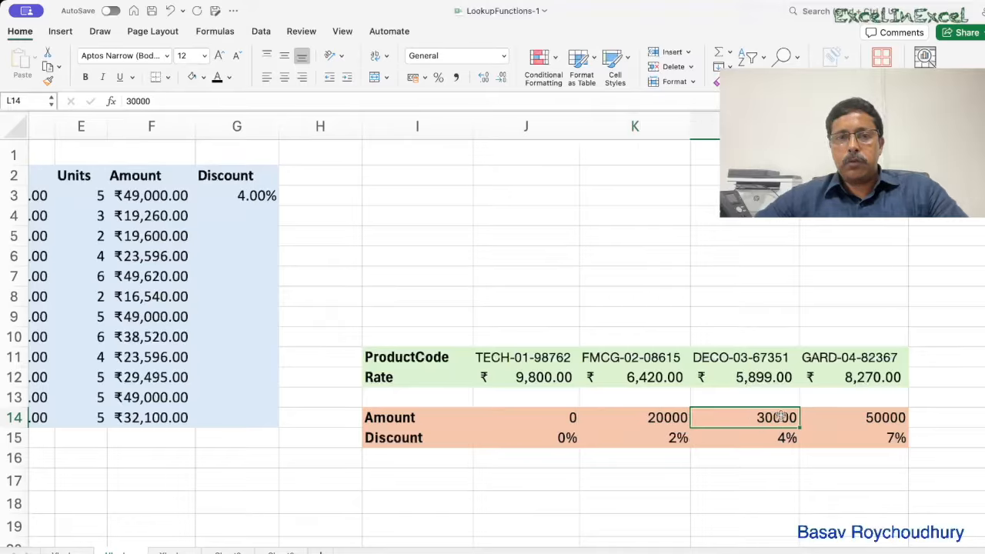
Step: Compare the 30000 and 50000 Amount thresholds in L14 and M14 with their discounts in L15 and M15
{"action": "left_click", "coordinate": [842, 417]}
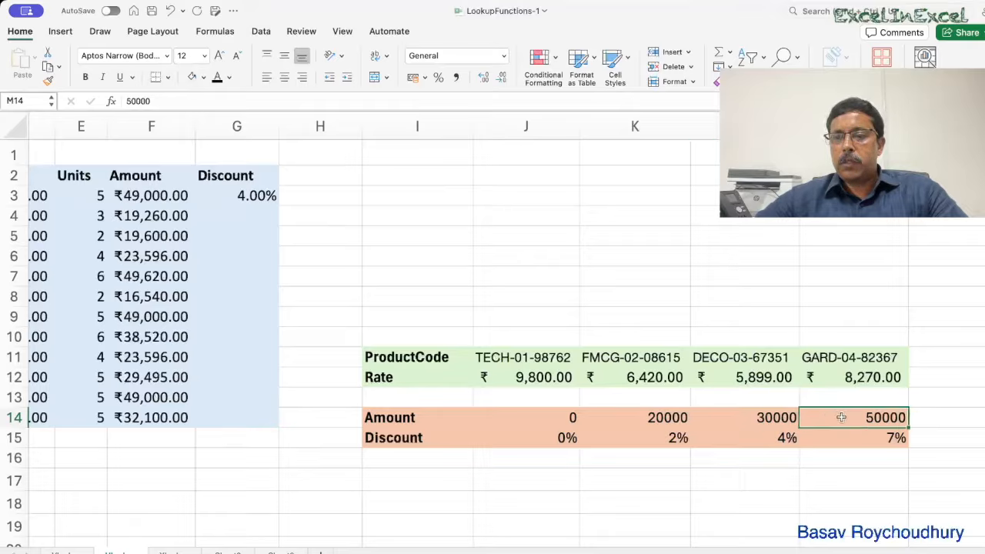
{"action": "left_click", "coordinate": [759, 417]}
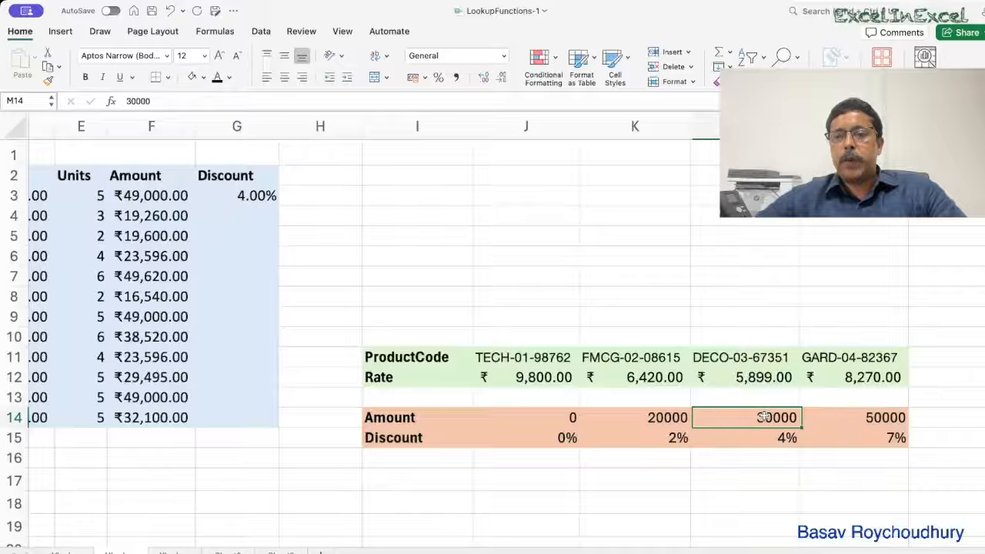
{"action": "left_click", "coordinate": [754, 439]}
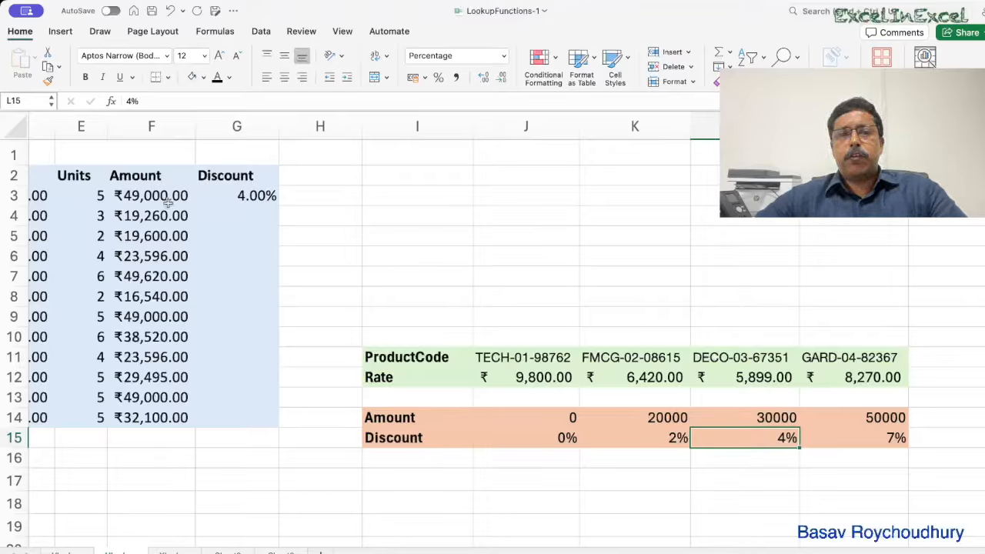
{"action": "left_click", "coordinate": [875, 418]}
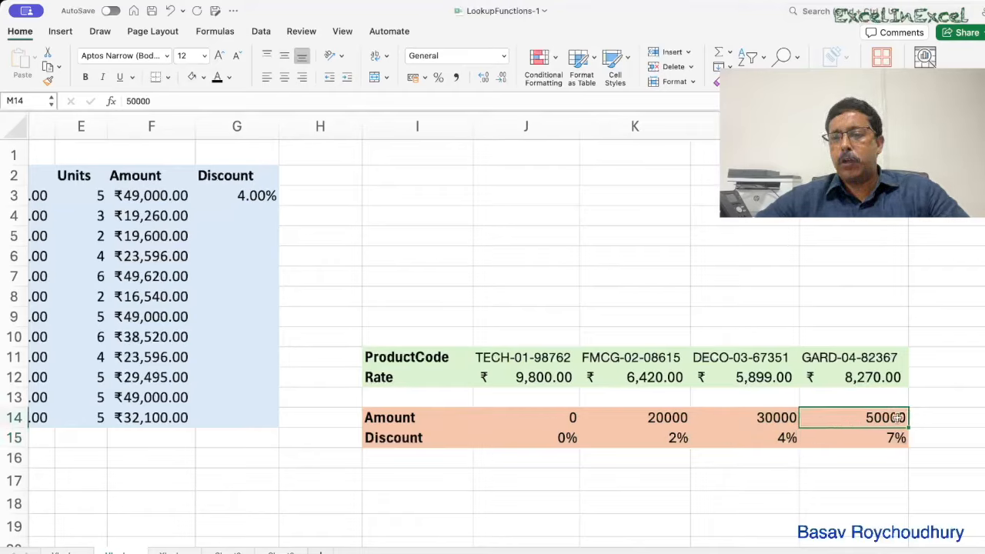
{"action": "left_click", "coordinate": [881, 441]}
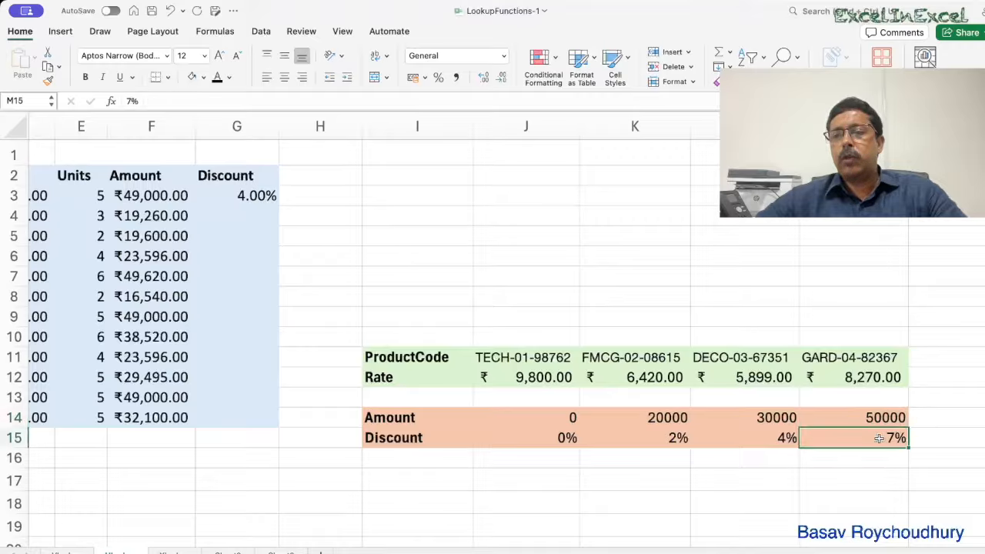
Step: Copy the HLOOKUP discount formula from G3 down through G14 and review the Discount column
{"action": "left_click", "coordinate": [258, 195]}
{"action": "left_click_drag", "start_coordinate": [278, 205], "coordinate": [278, 424]}
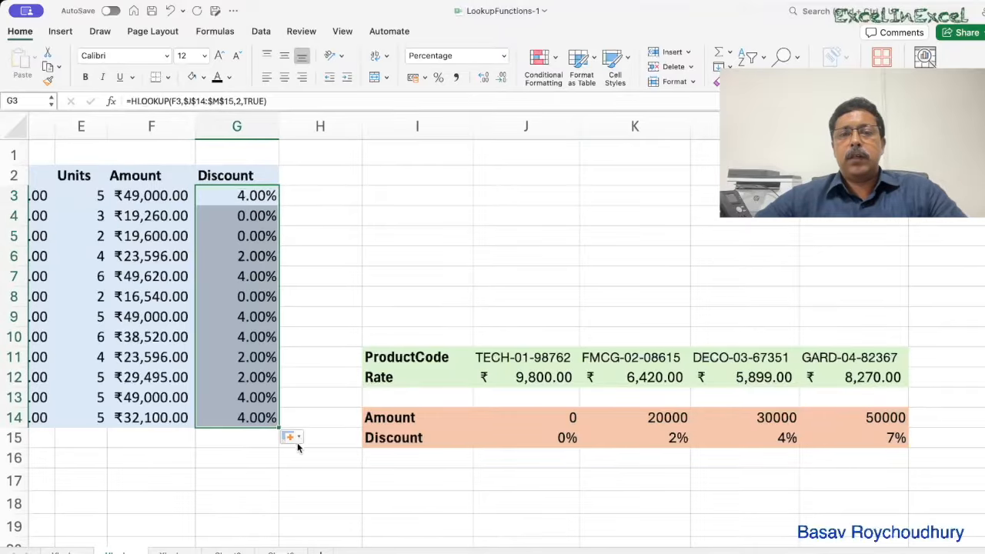
{"action": "left_click", "coordinate": [328, 453]}
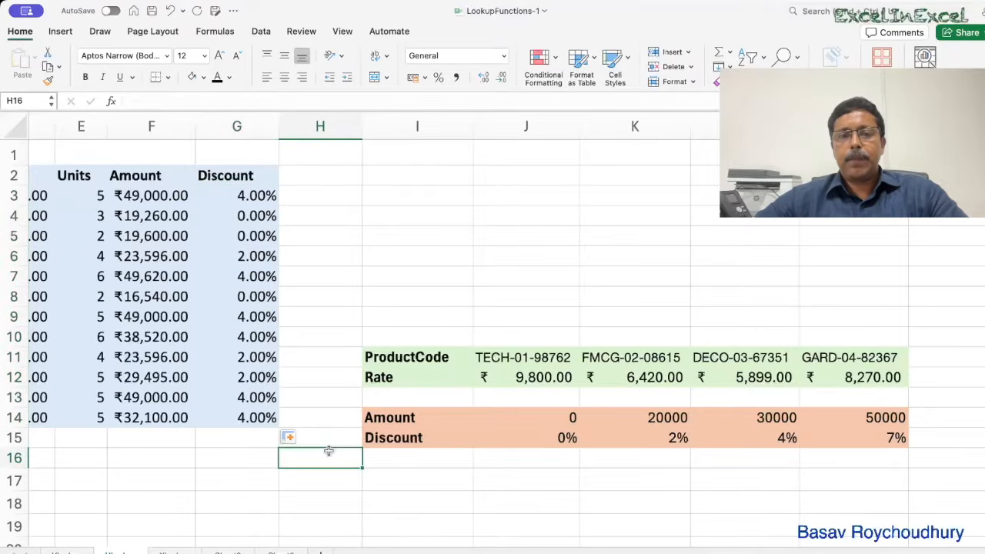
{"action": "scroll", "coordinate": [329, 451], "scroll_direction": "left", "scroll_amount": 5}
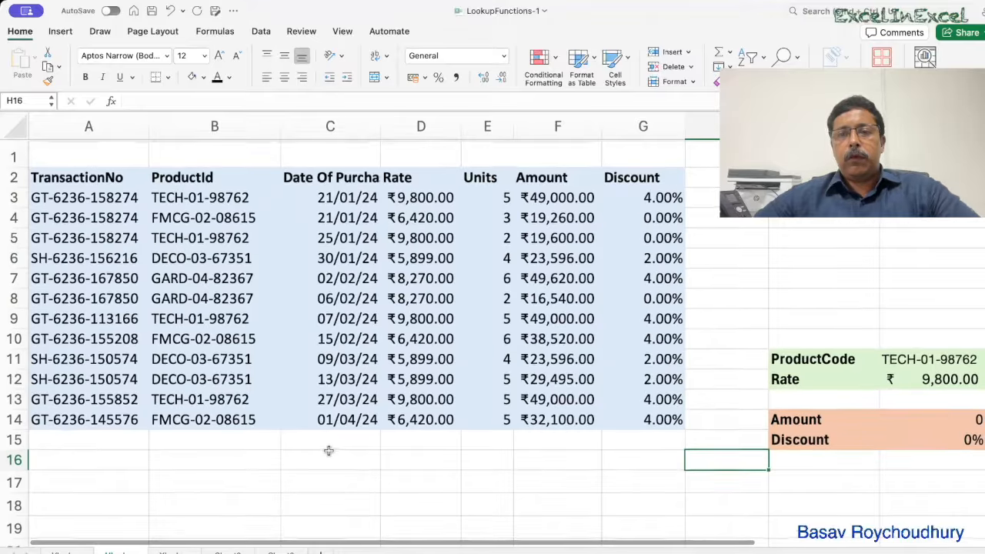
{"action": "scroll", "coordinate": [329, 450], "scroll_direction": "right", "scroll_amount": 2}
{"action": "scroll", "coordinate": [328, 450], "scroll_direction": "left", "scroll_amount": 2}
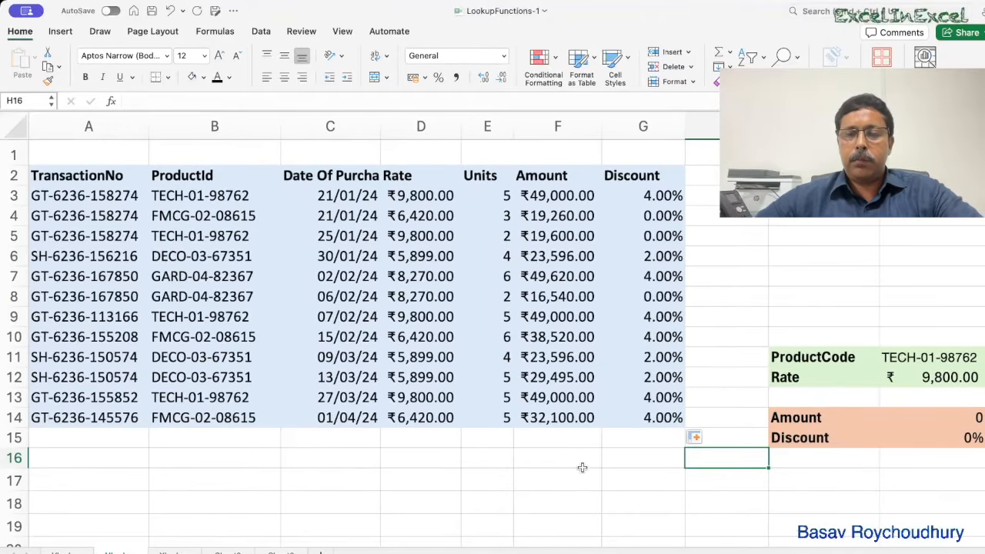
Step: Copy the ProductCode row I11:M11 into row 13, directly beneath the Rate row
{"action": "scroll", "coordinate": [575, 477], "scroll_direction": "right", "scroll_amount": 7}
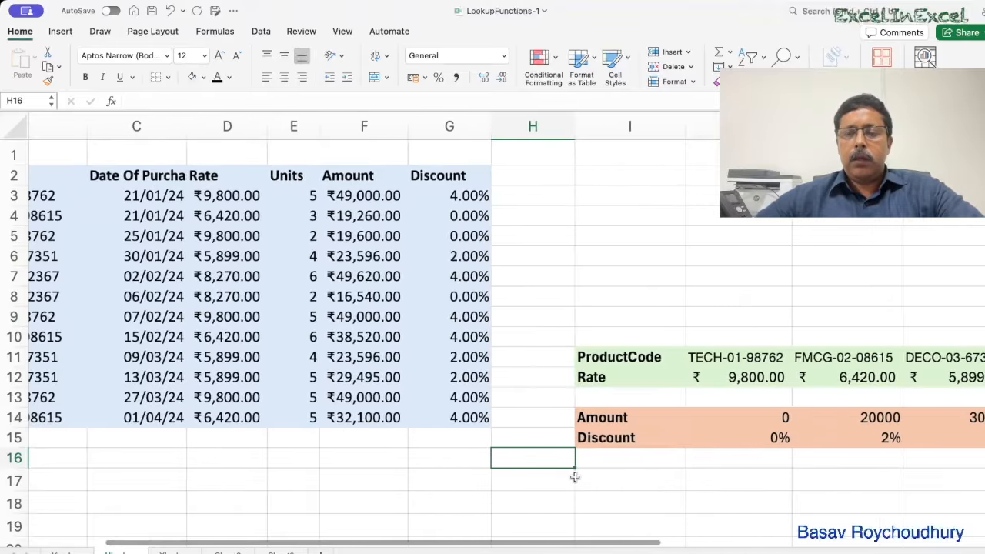
{"action": "scroll", "coordinate": [480, 485], "scroll_direction": "right", "scroll_amount": 9}
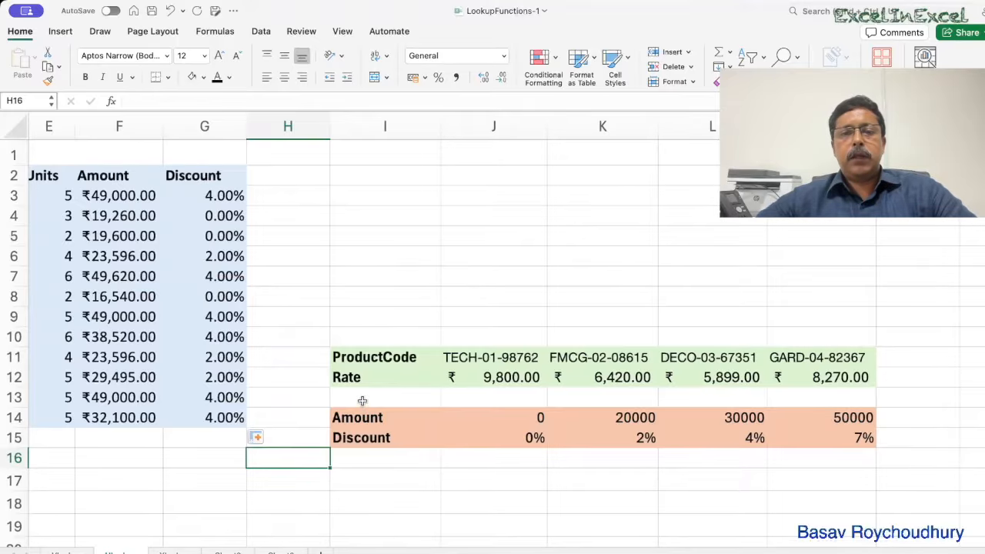
{"action": "left_click", "coordinate": [362, 401]}
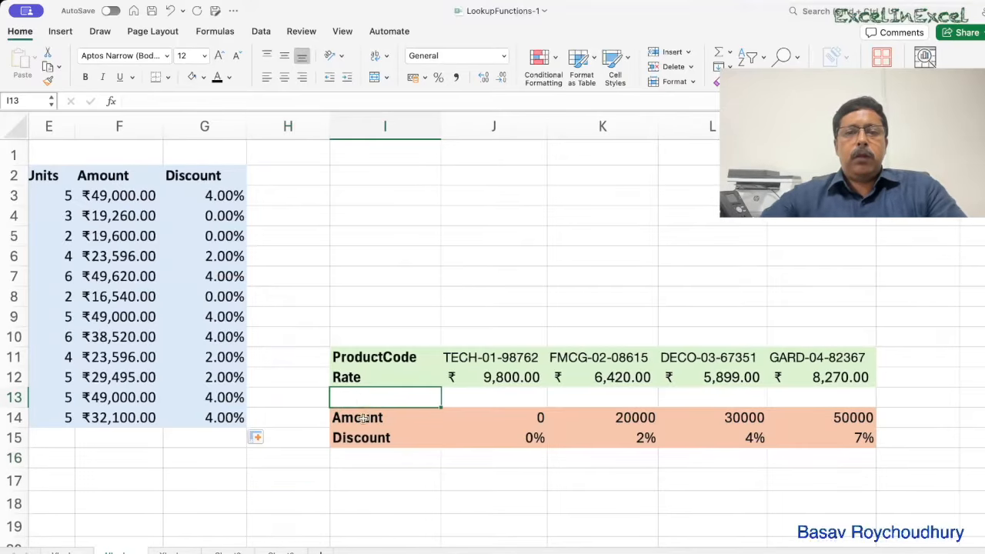
{"action": "left_click_drag", "start_coordinate": [368, 357], "coordinate": [692, 357]}
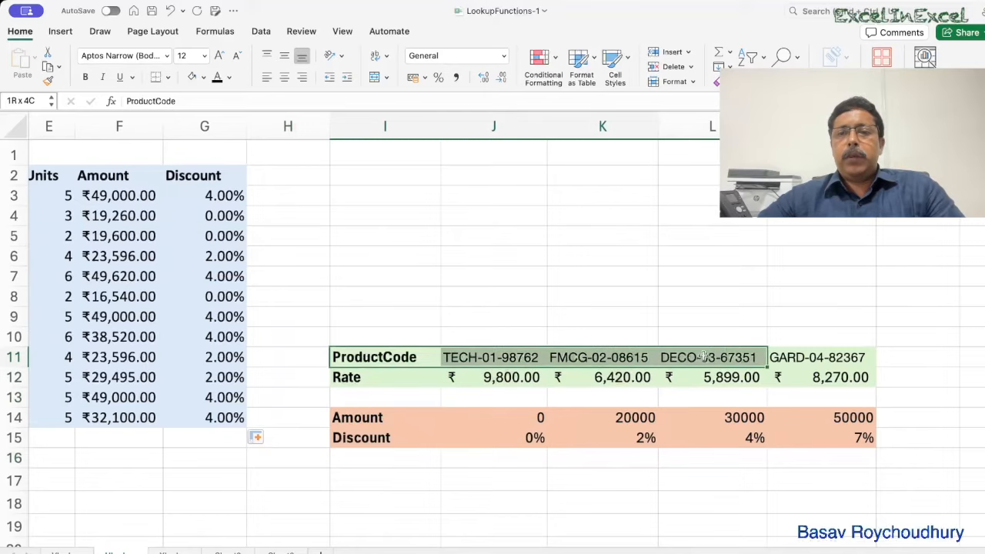
{"action": "left_click_drag", "start_coordinate": [791, 357], "coordinate": [791, 357]}
{"action": "key", "text": "super+c"}
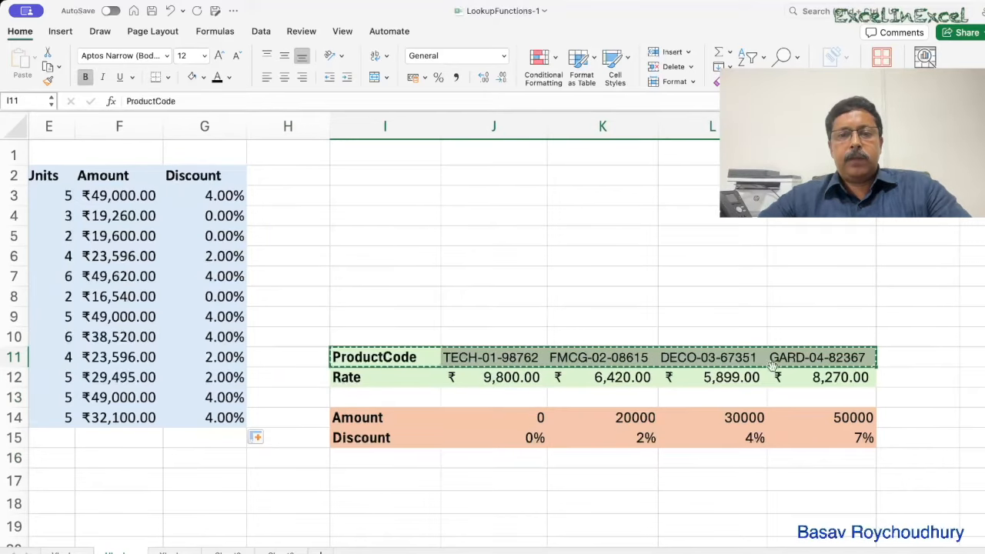
{"action": "left_click", "coordinate": [408, 400]}
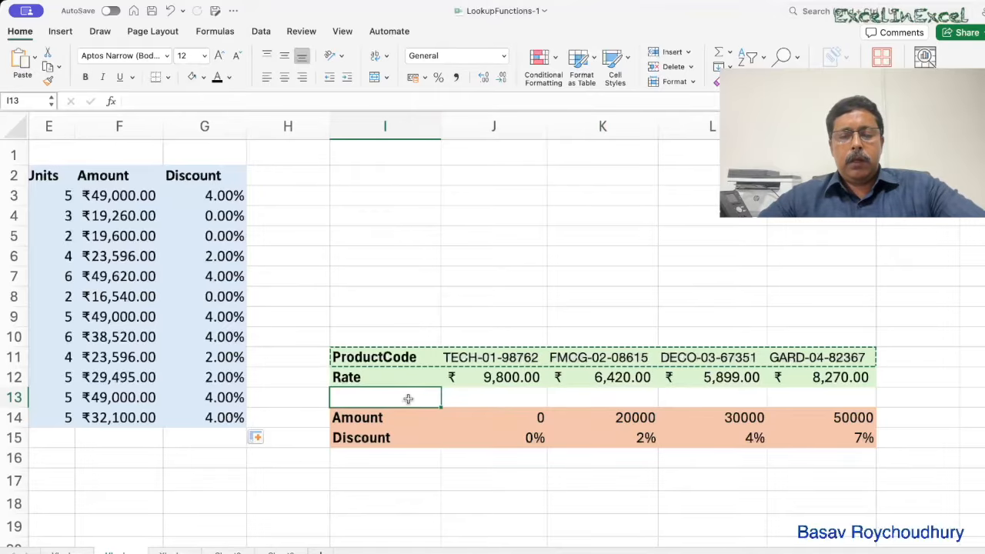
{"action": "key", "text": "super+v"}
Step: Try moving the Amount row I14:M14 to row 16, beneath the Discount row of the horizontal lookup table
{"action": "left_click_drag", "start_coordinate": [350, 418], "coordinate": [812, 441]}
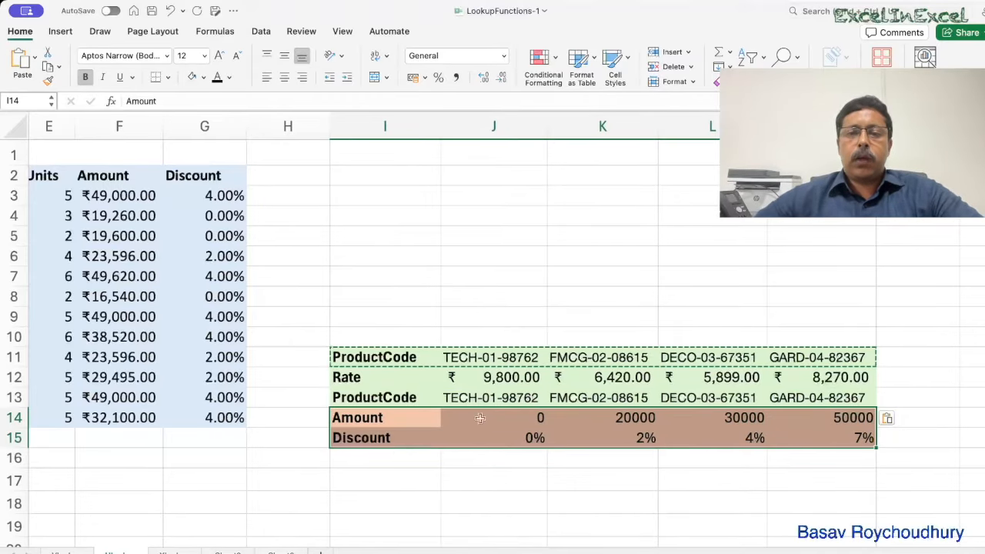
{"action": "left_click", "coordinate": [507, 418]}
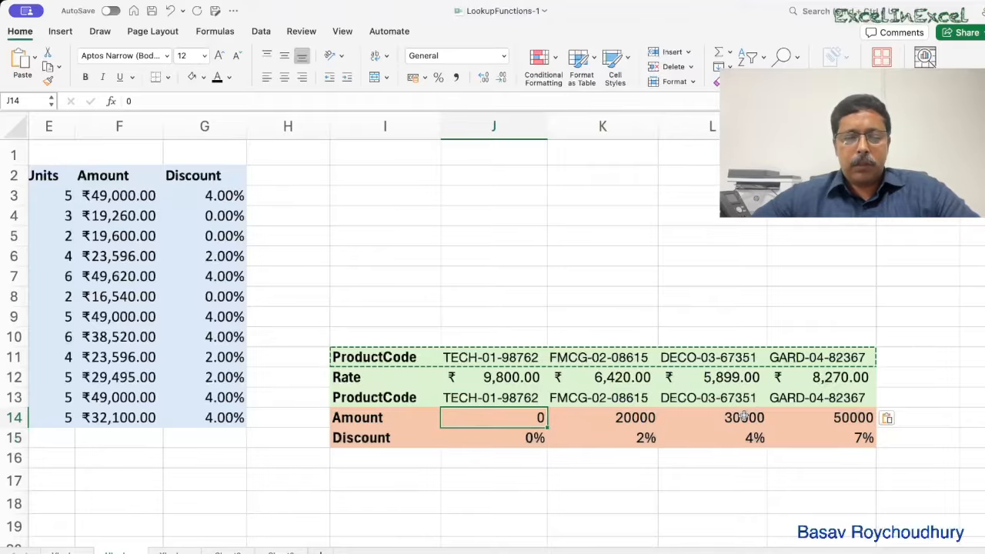
{"action": "key", "text": "shift+Right"}
{"action": "key", "text": "shift+Right"}
{"action": "key", "text": "shift+Right"}
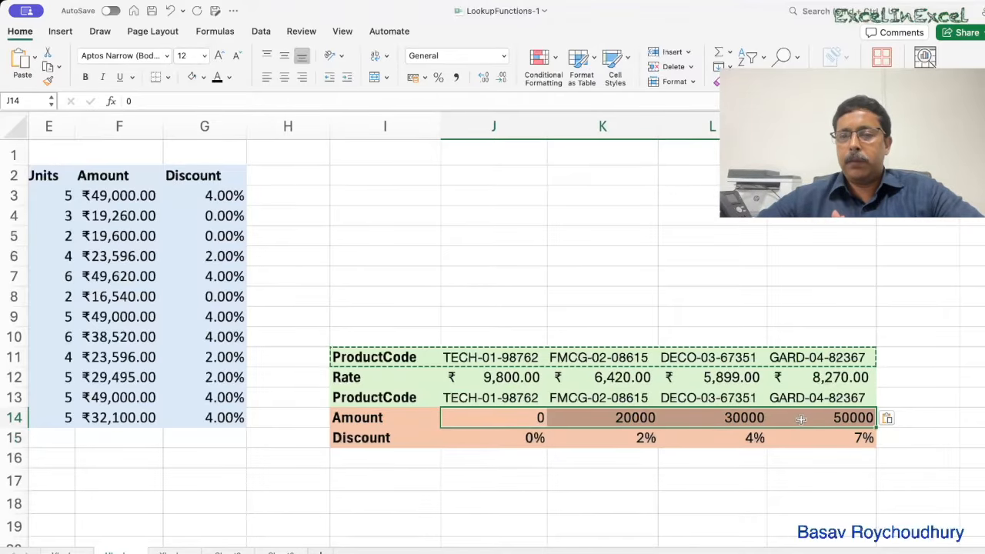
{"action": "left_click", "coordinate": [360, 419]}
{"action": "key", "text": "shift+Right"}
{"action": "key", "text": "shift+Right"}
{"action": "key", "text": "shift+Right"}
{"action": "key", "text": "shift+Right"}
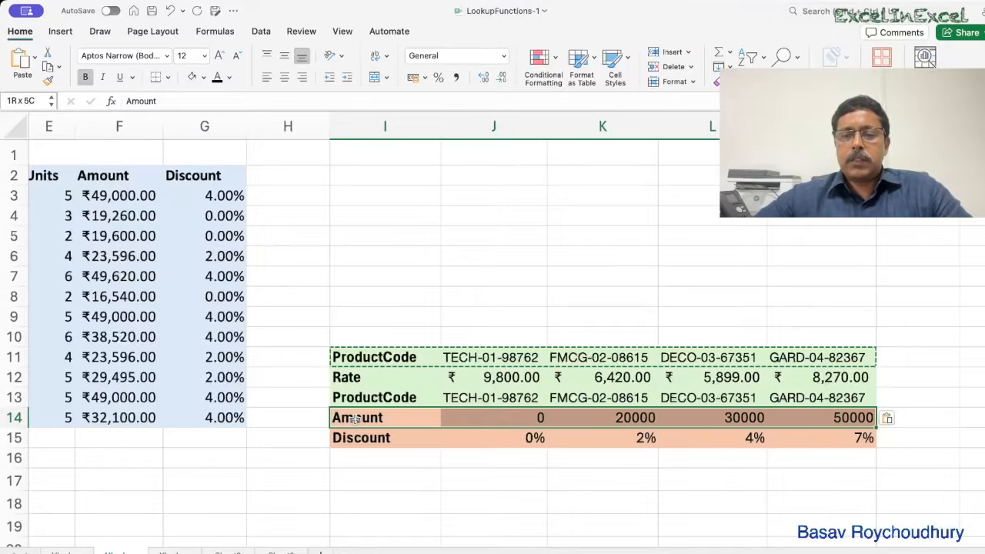
{"action": "key", "text": "ctrl+c"}
{"action": "left_click", "coordinate": [408, 456]}
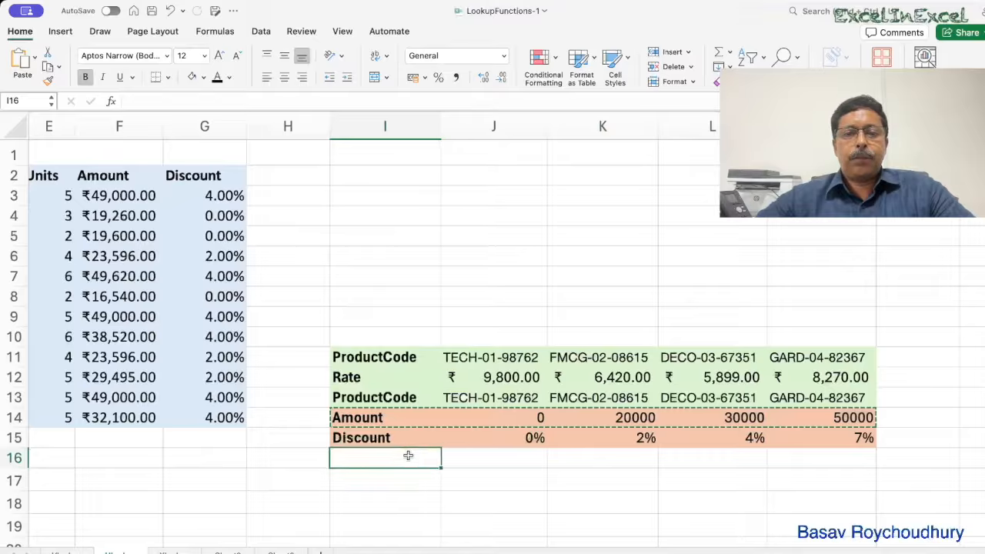
{"action": "key", "text": "ctrl+v"}
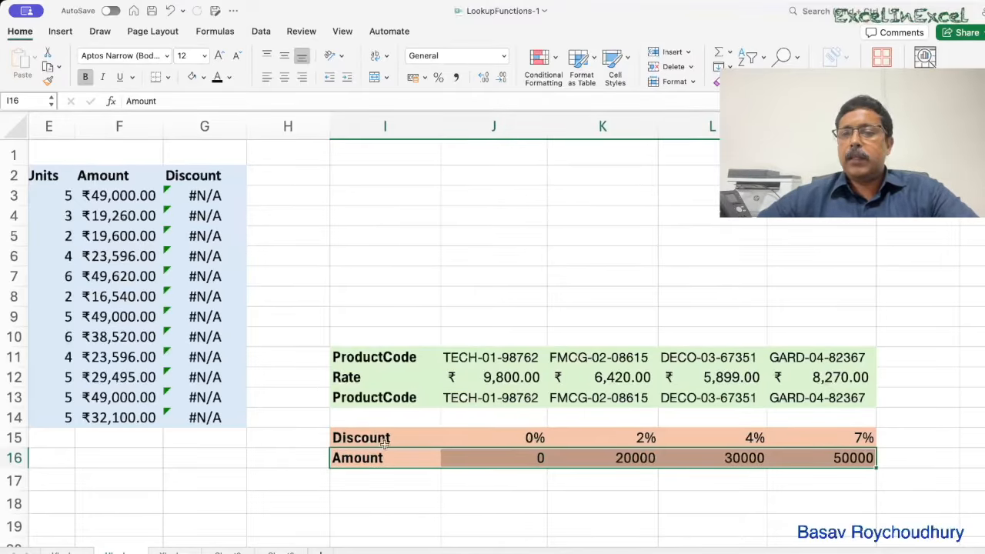
Step: Compare the rearranged Discount and Amount rows in I15:M16 with the HLOOKUP results in column G
{"action": "left_click_drag", "start_coordinate": [373, 438], "coordinate": [809, 460]}
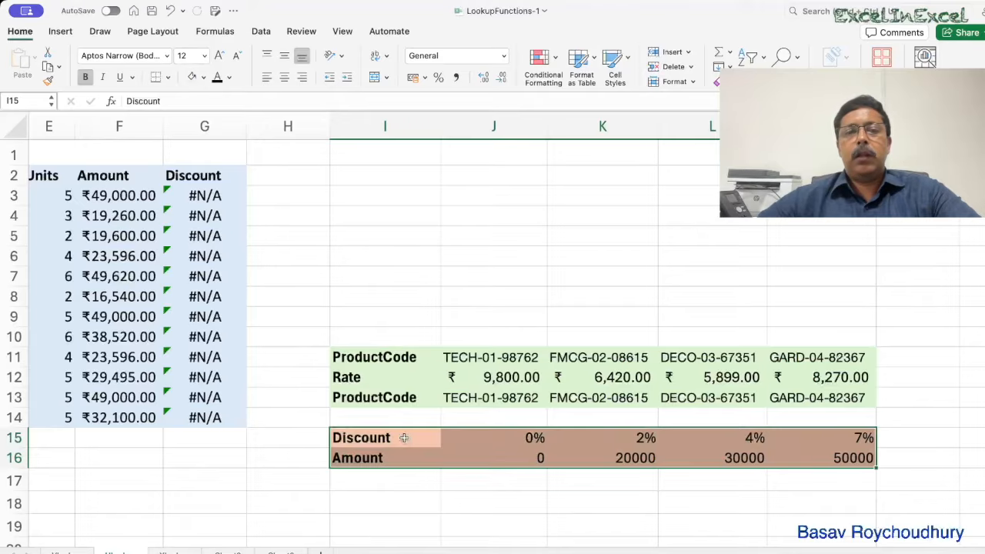
{"action": "scroll", "coordinate": [406, 437], "scroll_direction": "left", "scroll_amount": 8}
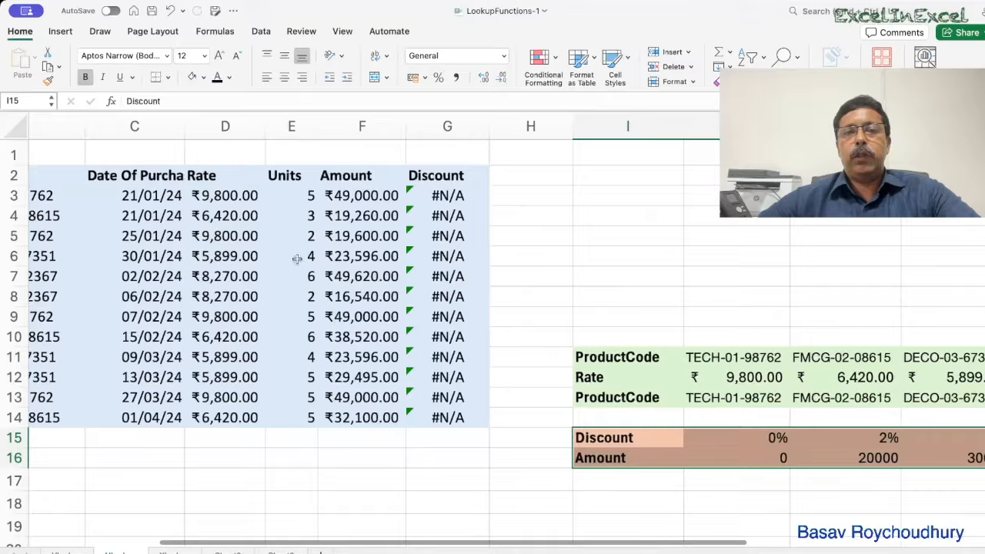
{"action": "scroll", "coordinate": [369, 387], "scroll_direction": "right", "scroll_amount": 3}
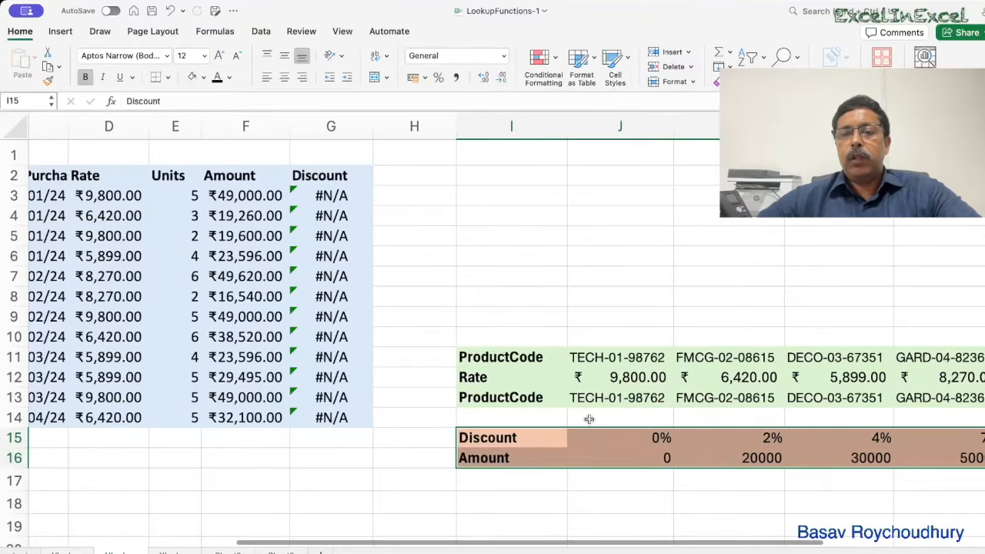
{"action": "scroll", "coordinate": [589, 418], "scroll_direction": "right", "scroll_amount": 5}
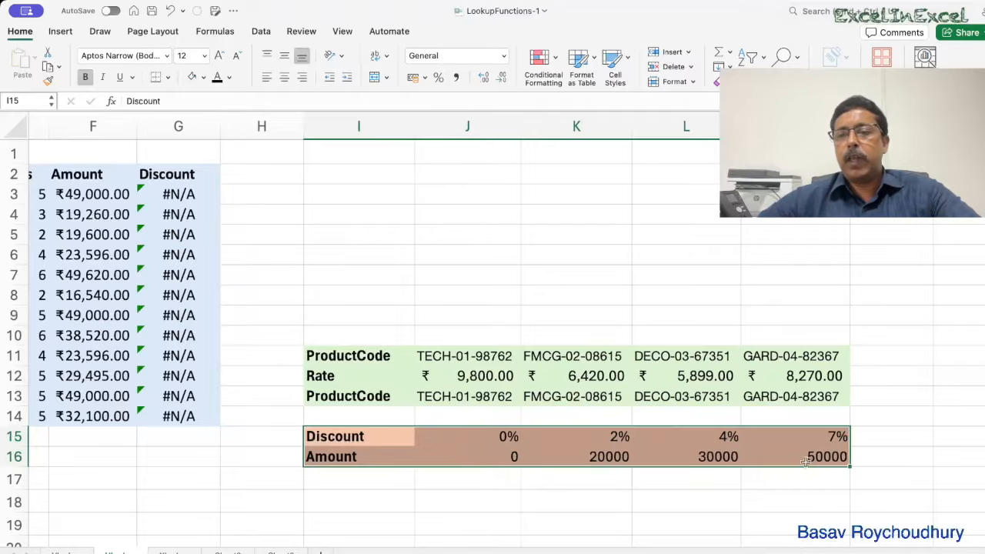
{"action": "scroll", "coordinate": [389, 435], "scroll_direction": "left", "scroll_amount": 7}
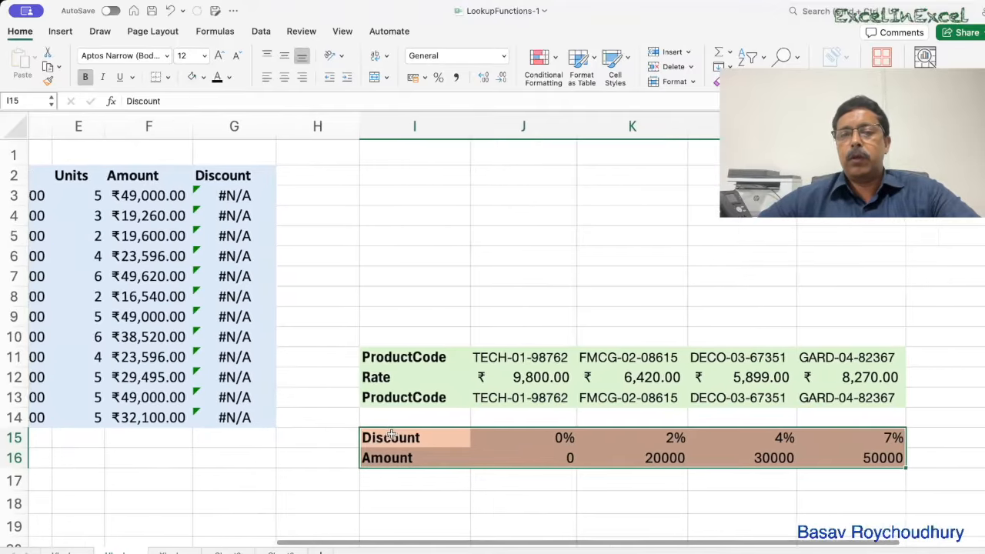
Step: On the VLOOKUP worksheet, try moving the Amount column I13:I17 to K13, after the Discount column, and inspect the rearranged table
{"action": "left_click", "coordinate": [66, 552]}
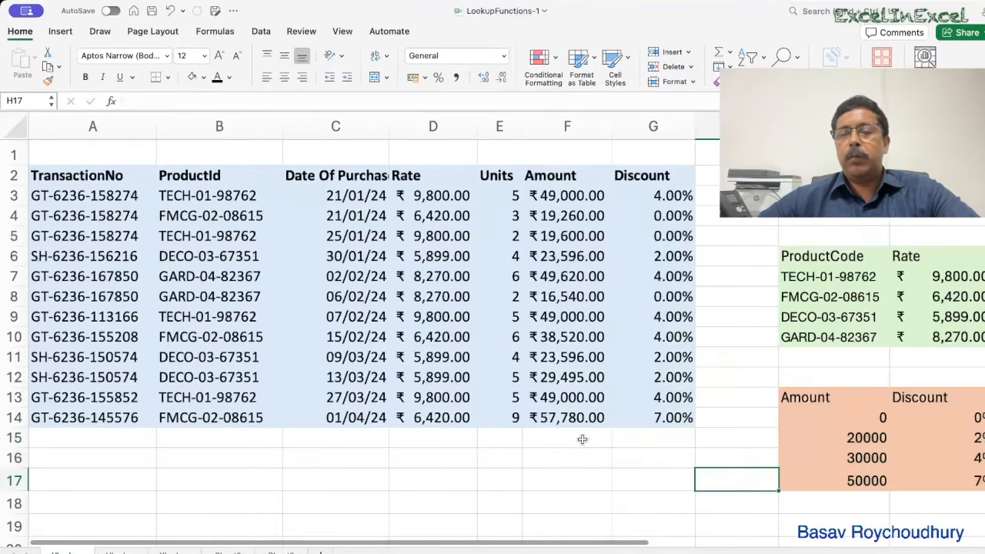
{"action": "scroll", "coordinate": [582, 439], "scroll_direction": "right", "scroll_amount": 3}
{"action": "scroll", "coordinate": [583, 439], "scroll_direction": "right", "scroll_amount": 3}
{"action": "scroll", "coordinate": [582, 438], "scroll_direction": "down", "scroll_amount": 1}
{"action": "left_click", "coordinate": [564, 391]}
{"action": "left_click_drag", "start_coordinate": [563, 399], "coordinate": [569, 462]}
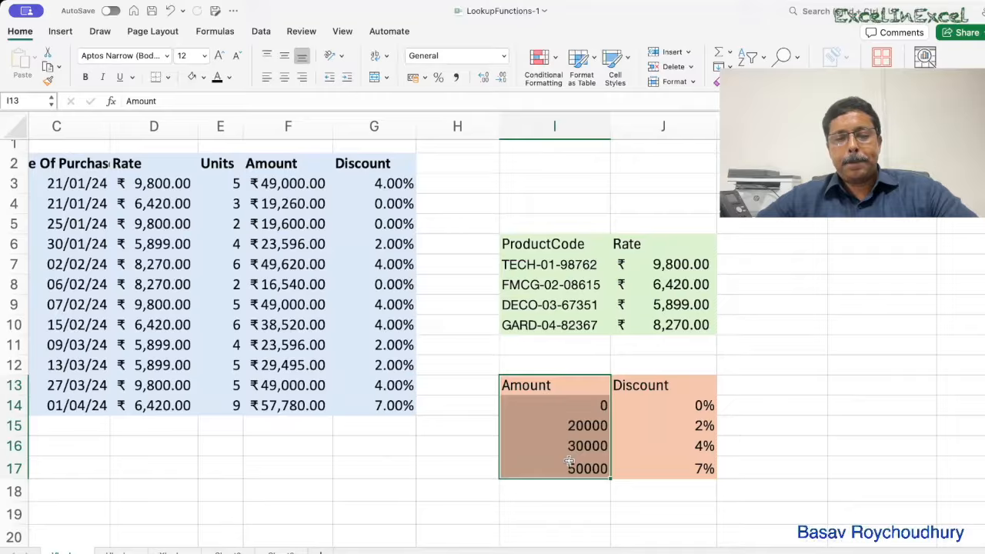
{"action": "key", "text": "super+c"}
{"action": "left_click", "coordinate": [757, 384]}
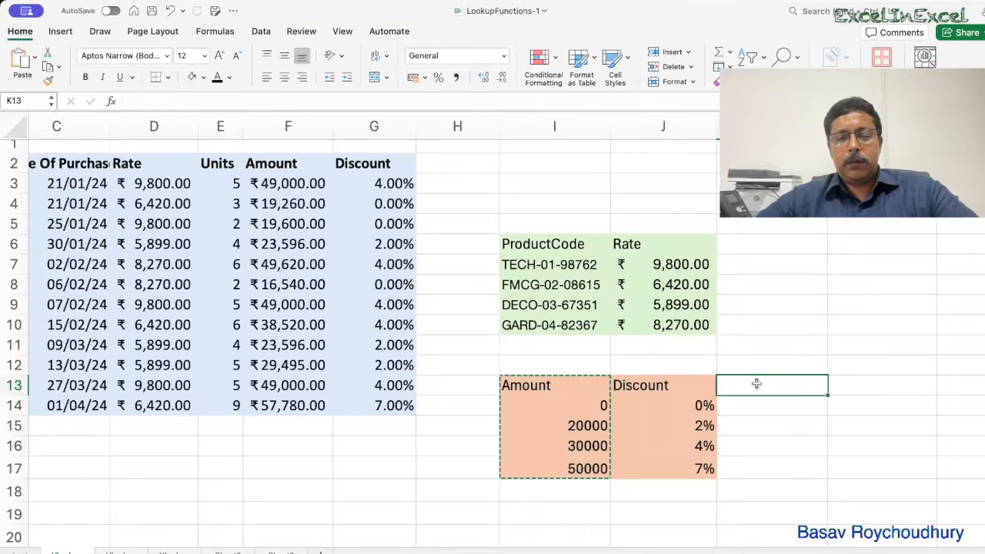
{"action": "key", "text": "super+v"}
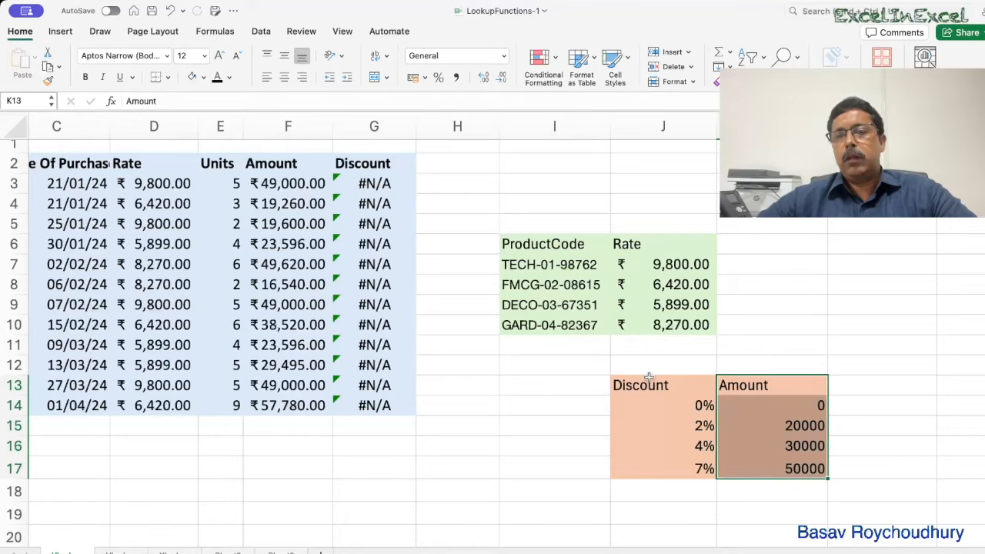
{"action": "left_click", "coordinate": [695, 397]}
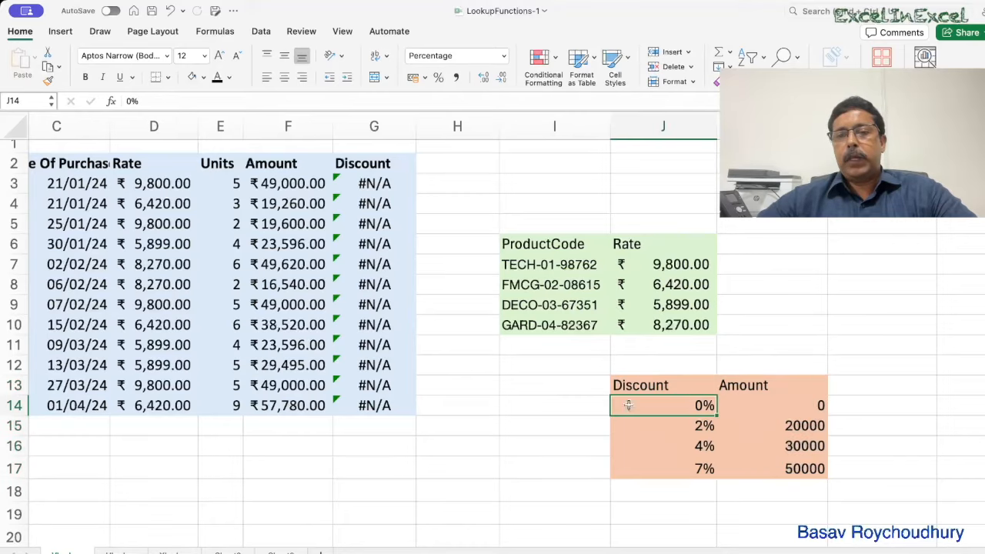
{"action": "left_click_drag", "start_coordinate": [649, 381], "coordinate": [762, 467]}
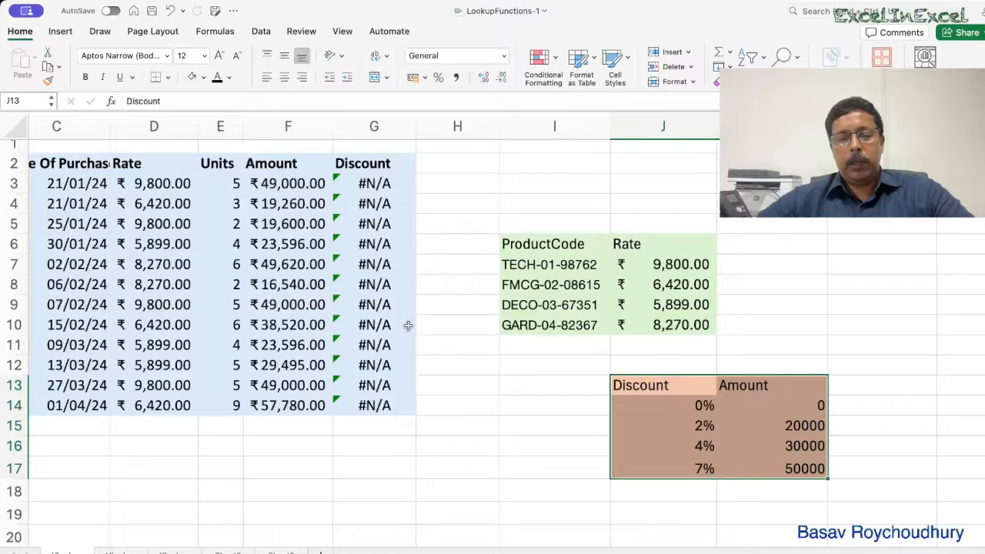
Step: Undo the Amount moves on both worksheets and the ProductCode row copied into row 13
{"action": "key", "text": "super+z"}
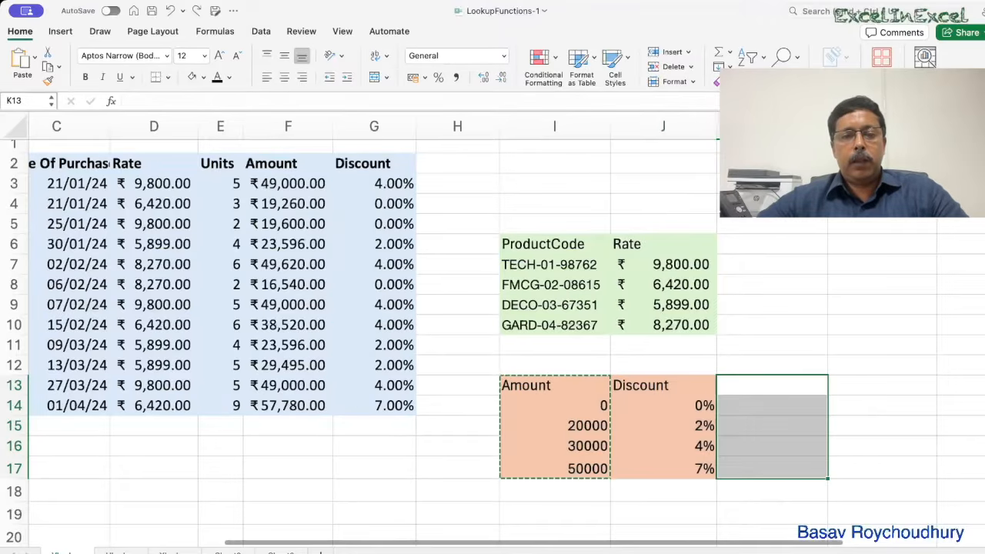
{"action": "key", "text": "super+z"}
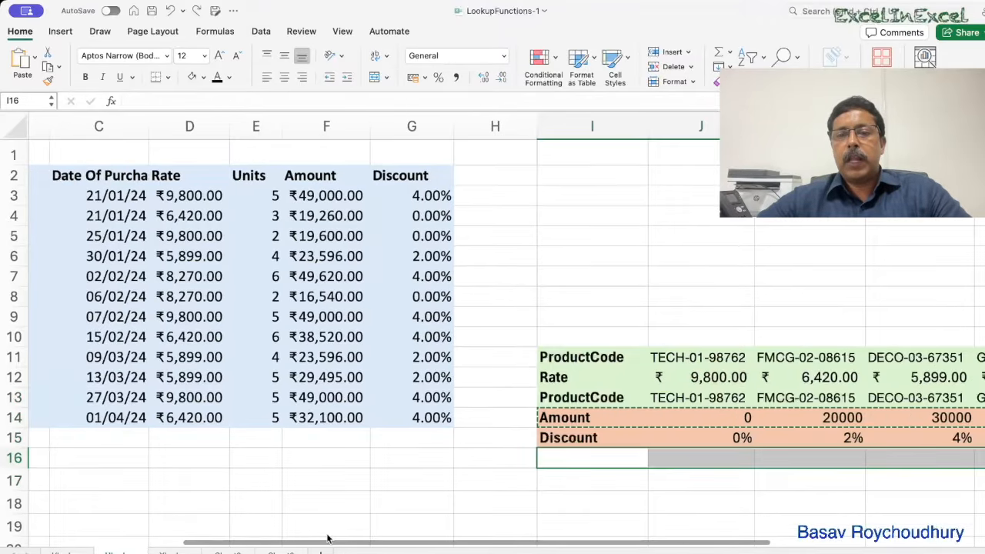
{"action": "scroll", "coordinate": [483, 545], "scroll_direction": "left", "scroll_amount": 5}
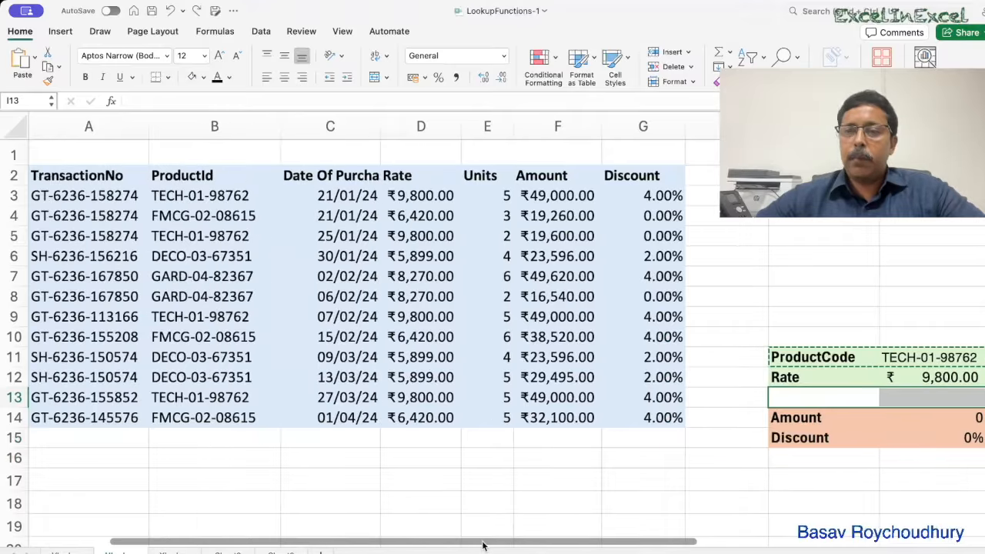
{"action": "scroll", "coordinate": [483, 545], "scroll_direction": "right", "scroll_amount": 5}
{"action": "scroll", "coordinate": [483, 545], "scroll_direction": "left", "scroll_amount": 5}
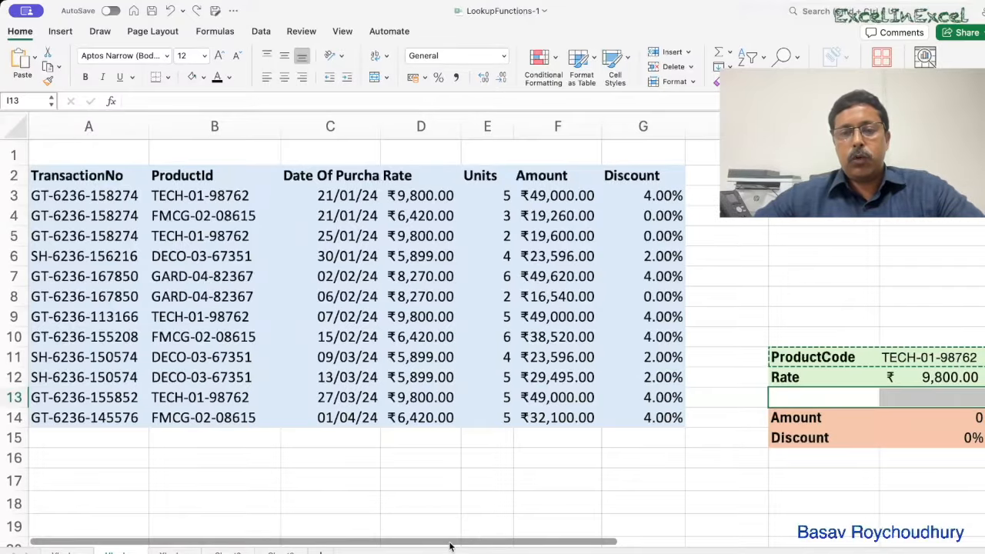
{"action": "left_click", "coordinate": [449, 482]}
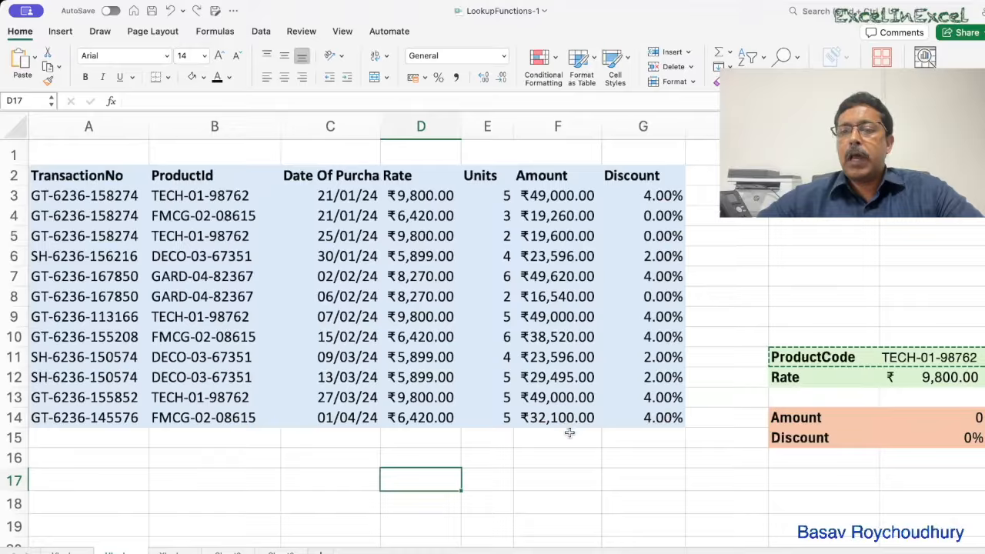
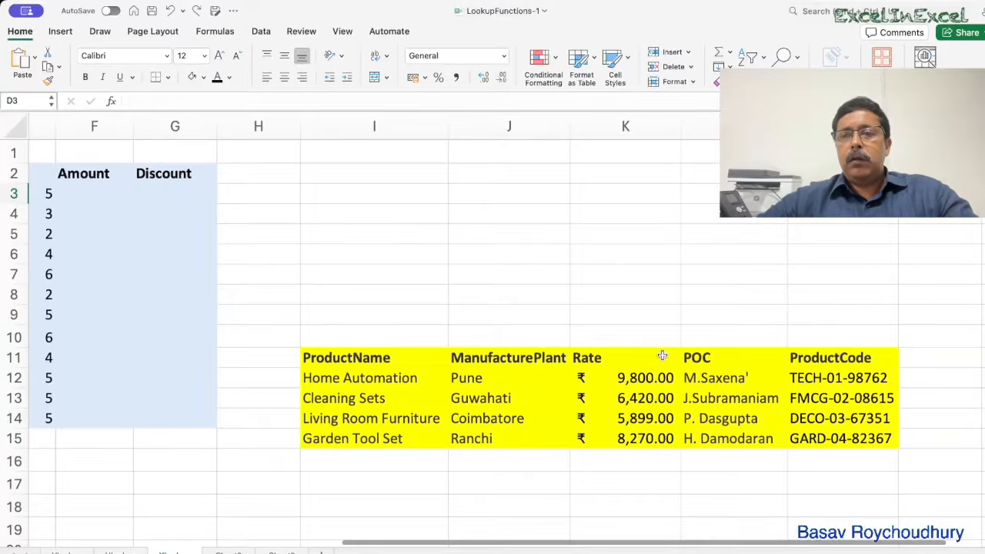
Step: On the XLOOKUP worksheet, compare the positions of the ProductCode column M11:M15 and the Rate column K11:K15 in the yellow product table
{"action": "left_click_drag", "start_coordinate": [822, 358], "coordinate": [821, 440]}
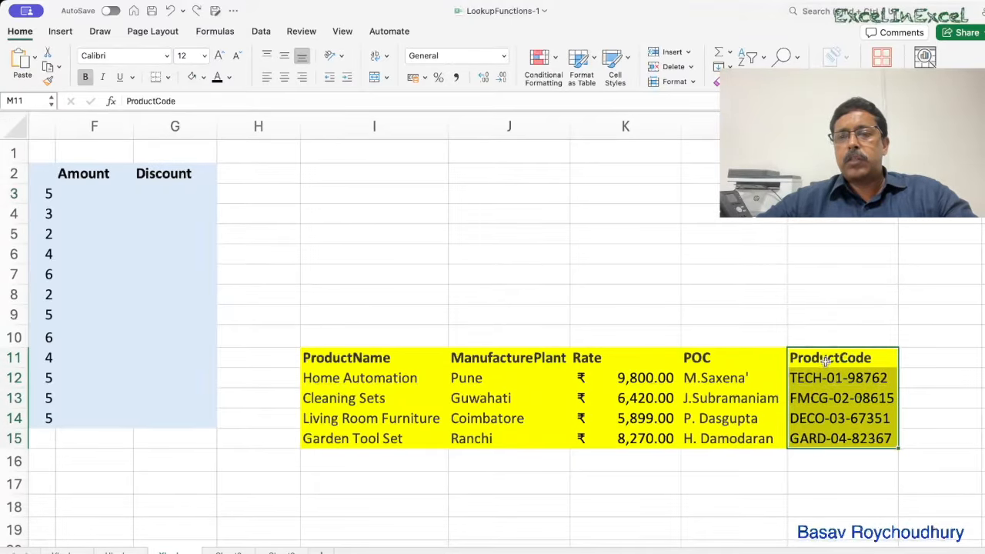
{"action": "left_click_drag", "start_coordinate": [624, 359], "coordinate": [624, 433]}
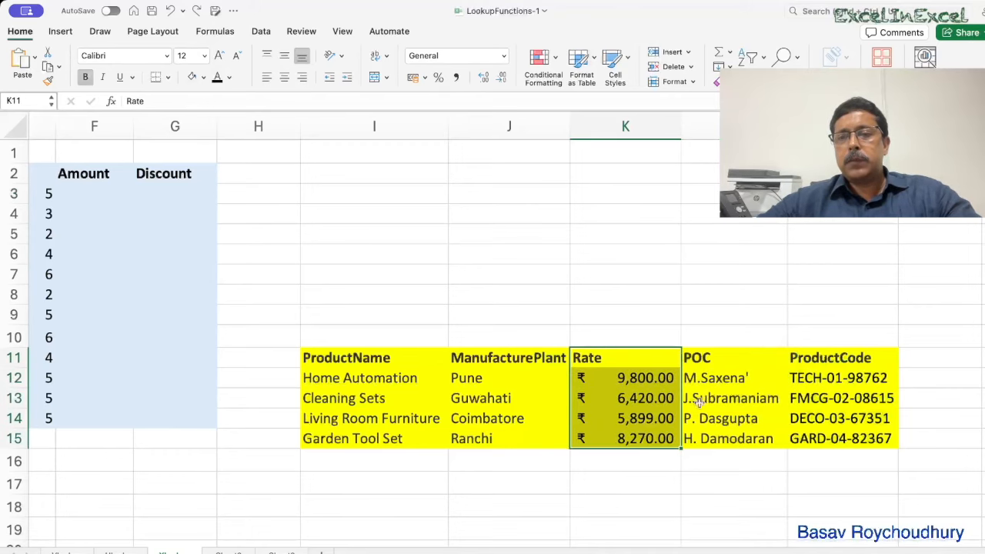
{"action": "scroll", "coordinate": [793, 385], "scroll_direction": "left", "scroll_amount": 2}
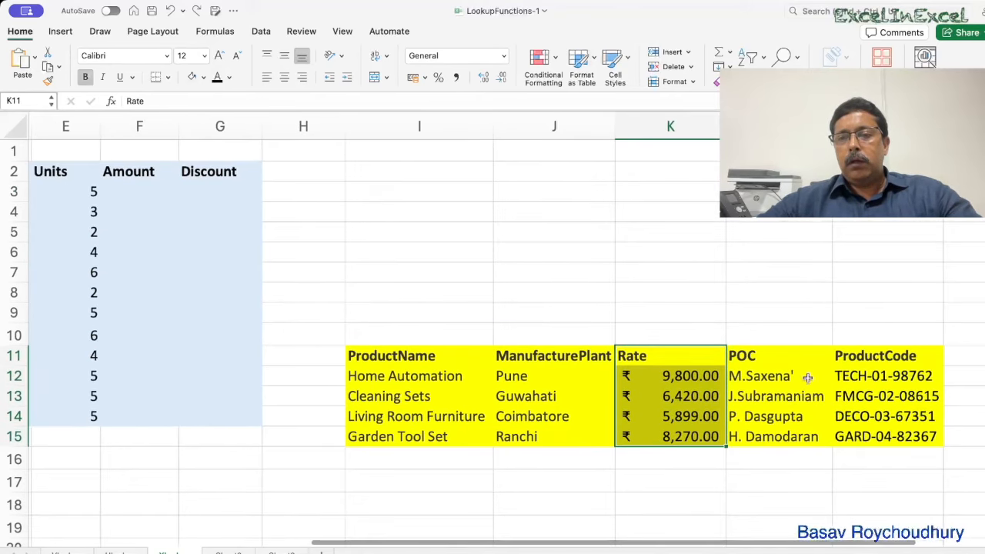
{"action": "left_click_drag", "start_coordinate": [872, 352], "coordinate": [874, 432]}
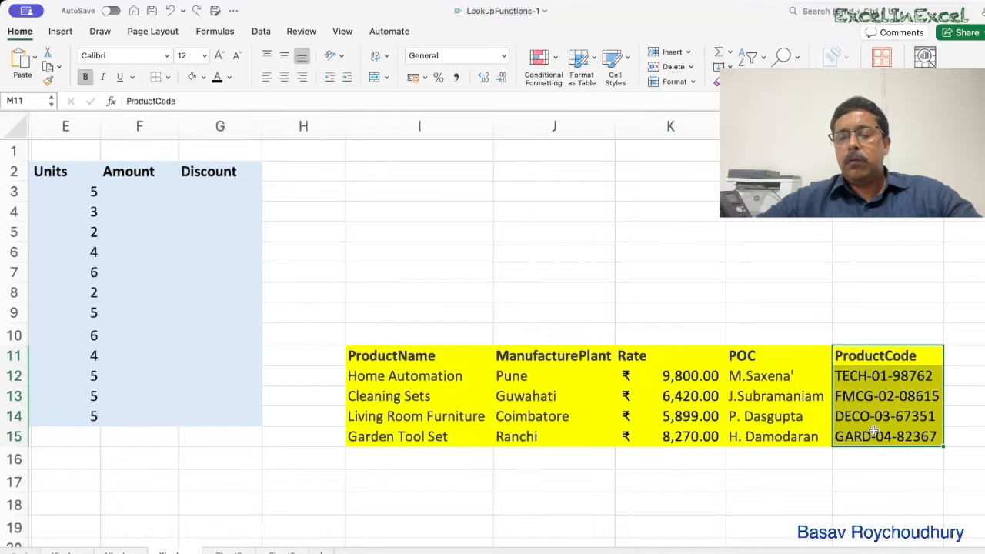
{"action": "left_click_drag", "start_coordinate": [677, 348], "coordinate": [688, 429]}
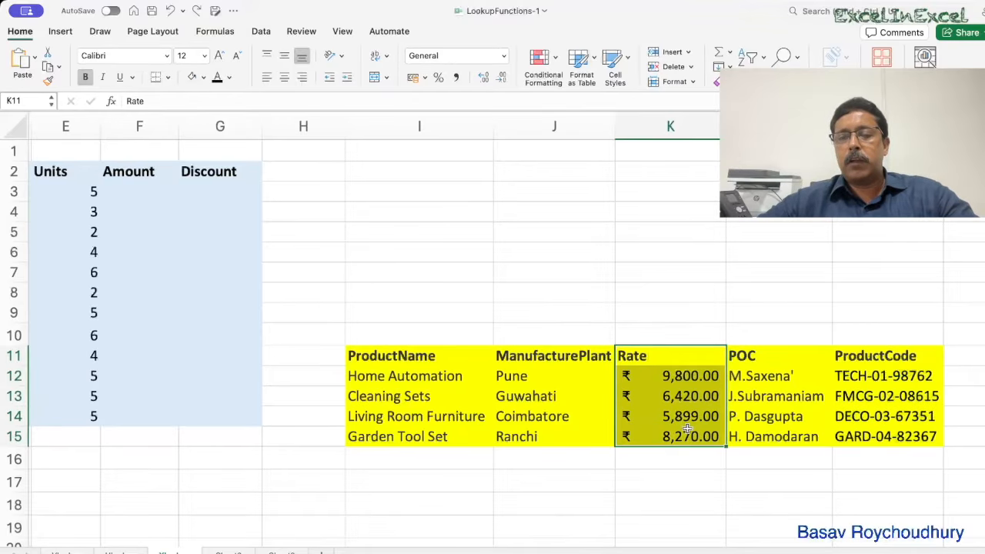
Step: Begin an XLOOKUP formula in D3 with B3 as the lookup value and the absolute range $M$11:$M$15 as the lookup array
{"action": "scroll", "coordinate": [684, 382], "scroll_direction": "left", "scroll_amount": 5}
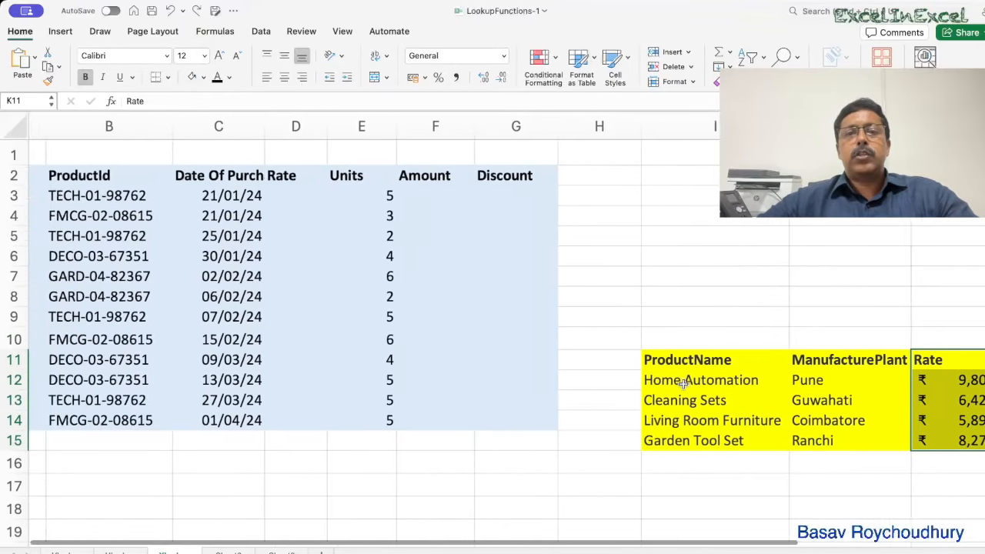
{"action": "left_click", "coordinate": [307, 194]}
{"action": "type", "text": "=xl"}
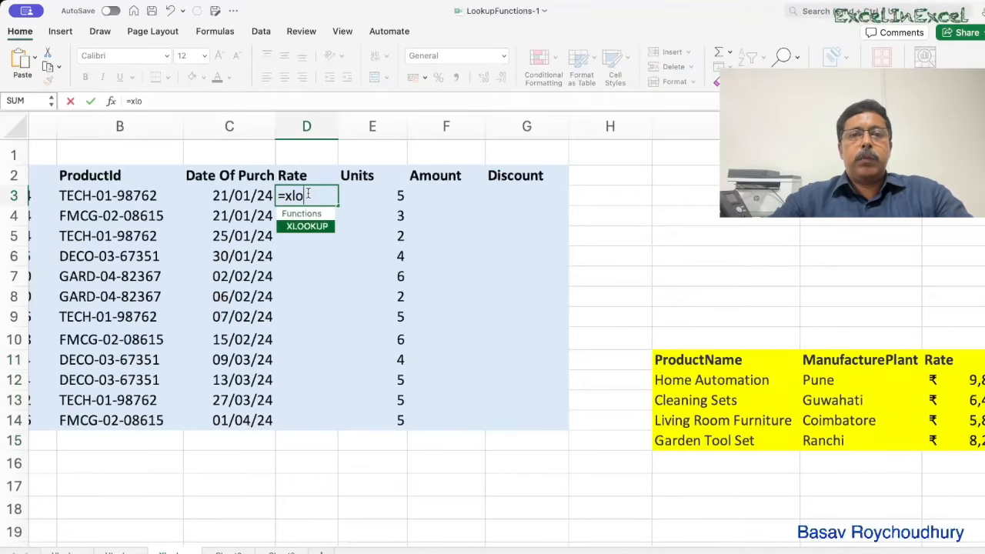
{"action": "type", "text": "o"}
{"action": "key", "text": "Tab"}
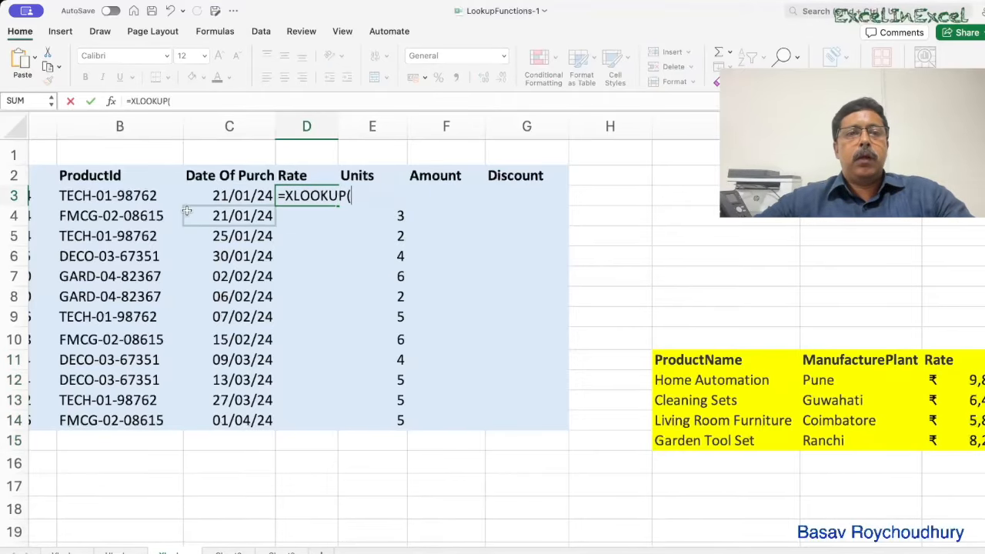
{"action": "left_click", "coordinate": [142, 197]}
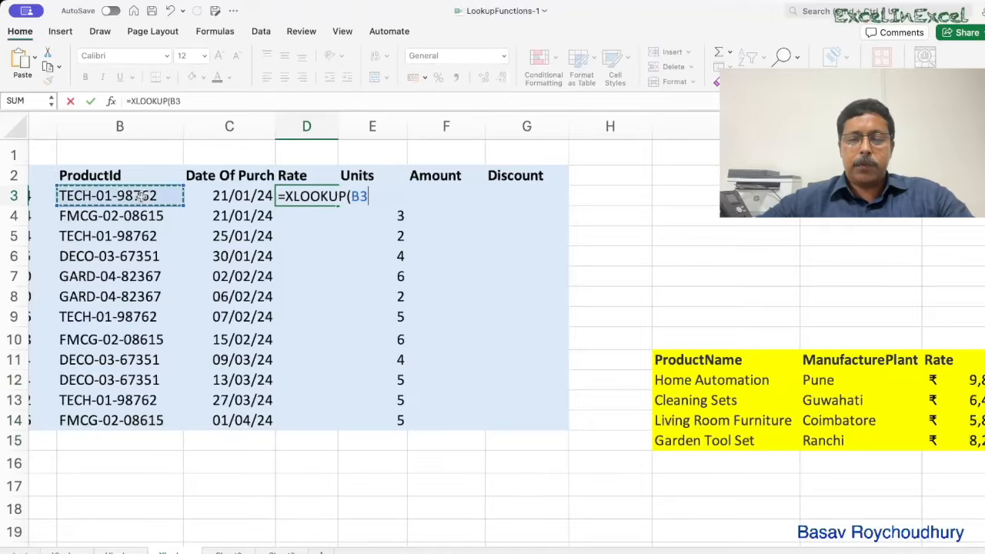
{"action": "type", "text": ","}
{"action": "scroll", "coordinate": [601, 361], "scroll_direction": "right", "scroll_amount": 5}
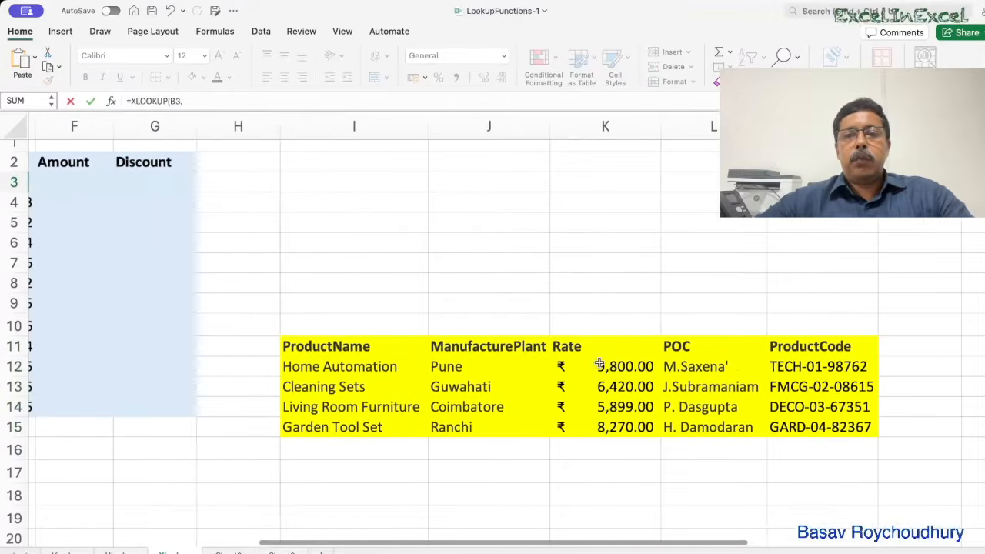
{"action": "left_click_drag", "start_coordinate": [812, 350], "coordinate": [813, 423]}
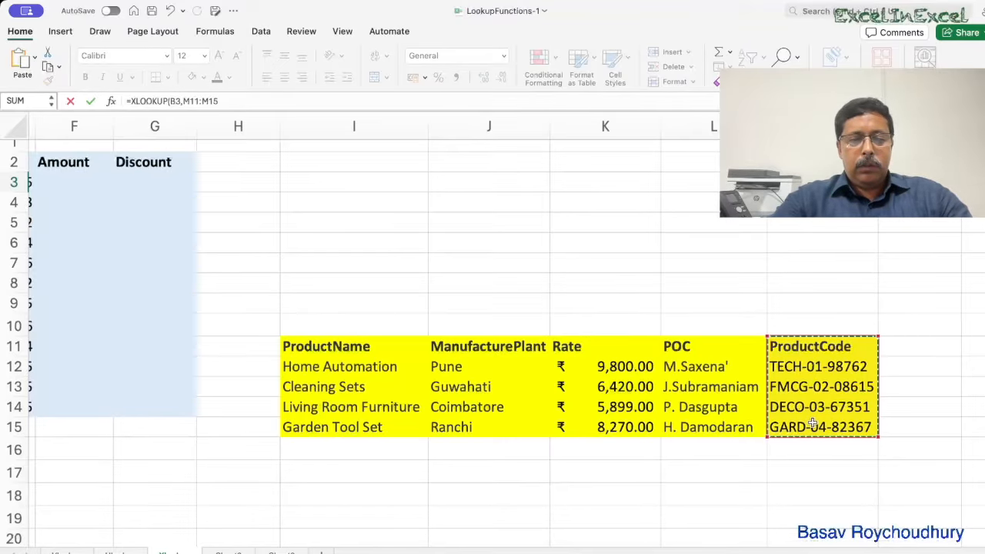
{"action": "key", "text": "F4"}
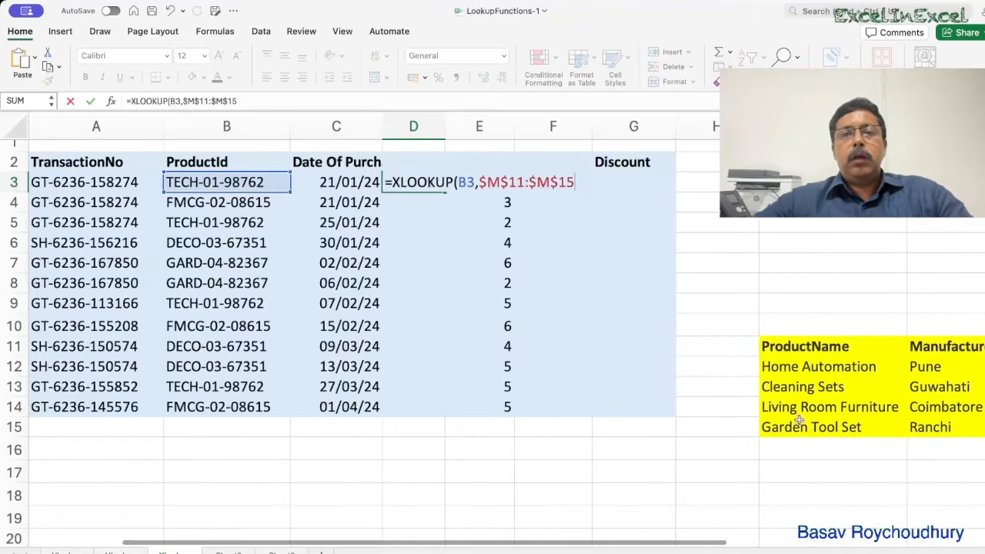
{"action": "type", "text": ","}
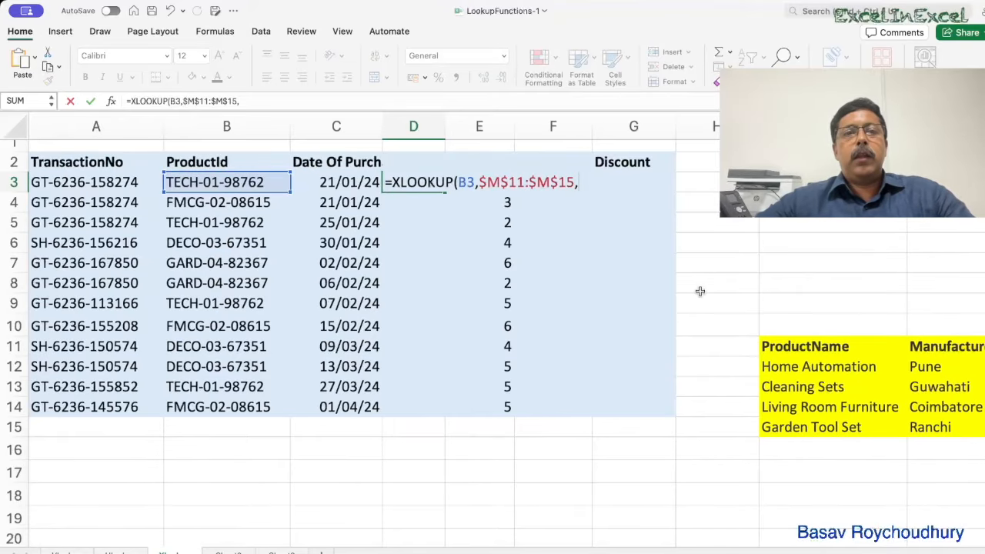
Step: Complete the D3 XLOOKUP formula with the absolute Rate range $K$11:$K$15 as the return array
{"action": "scroll", "coordinate": [700, 290], "scroll_direction": "right", "scroll_amount": 3}
{"action": "scroll", "coordinate": [700, 291], "scroll_direction": "right", "scroll_amount": 1}
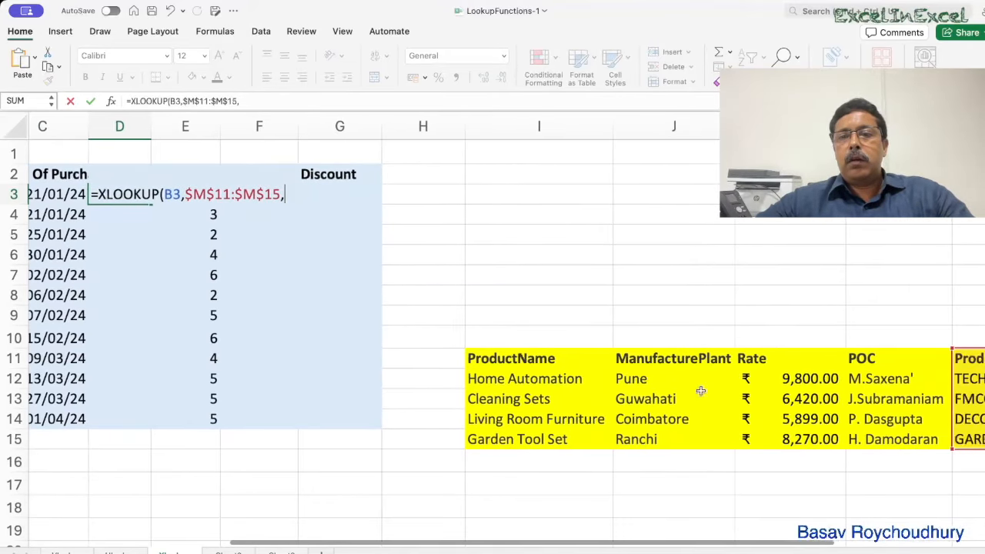
{"action": "left_click_drag", "start_coordinate": [775, 359], "coordinate": [781, 436]}
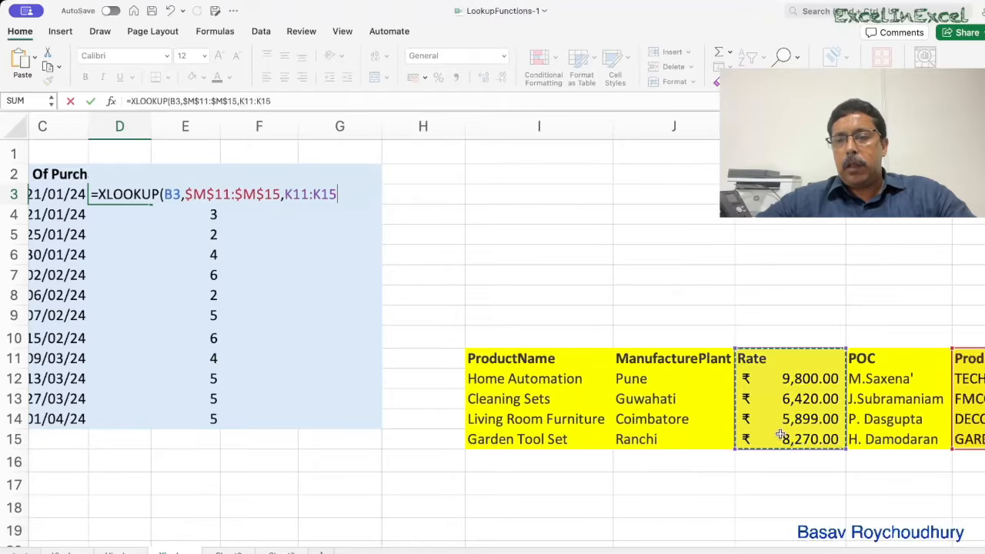
{"action": "scroll", "coordinate": [780, 436], "scroll_direction": "right", "scroll_amount": 4}
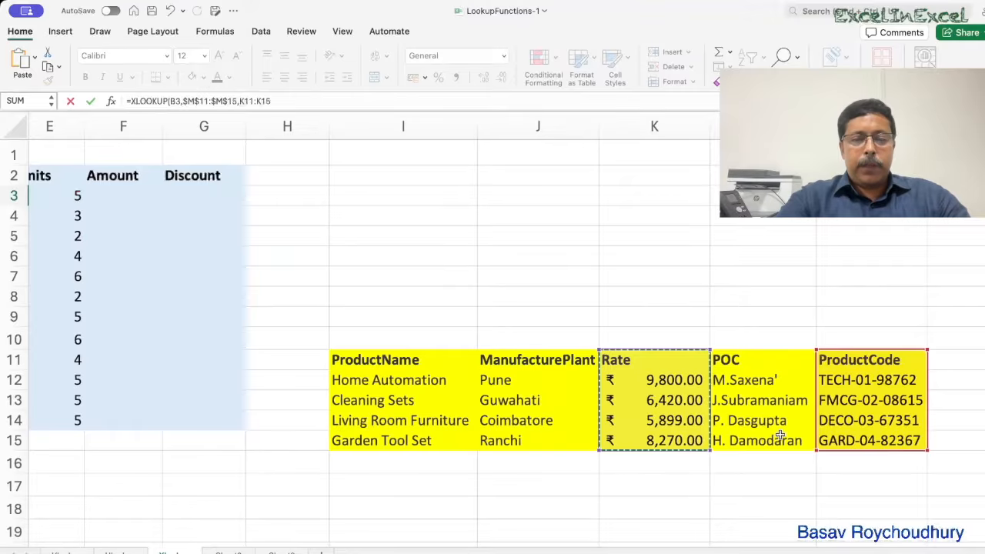
{"action": "key", "text": "F4"}
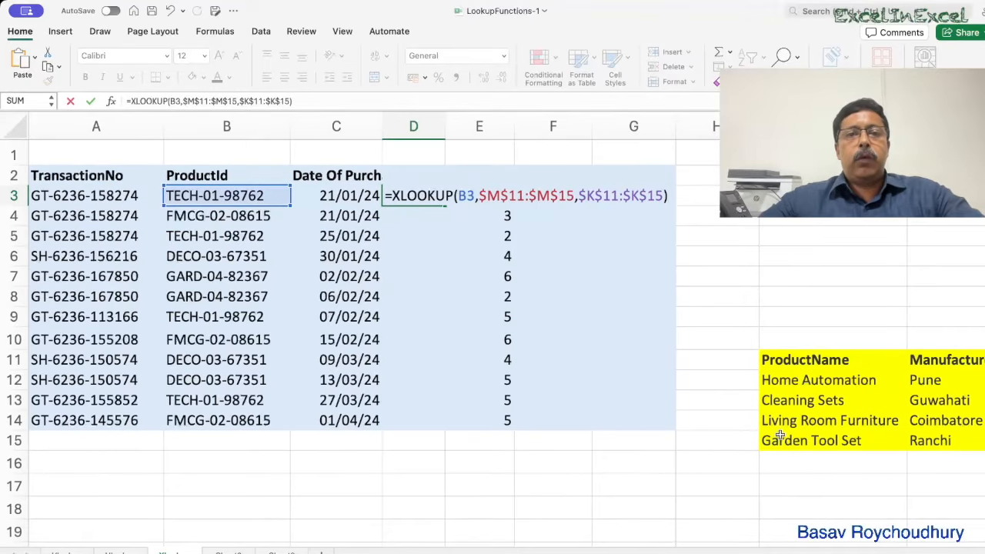
{"action": "key", "text": "Return"}
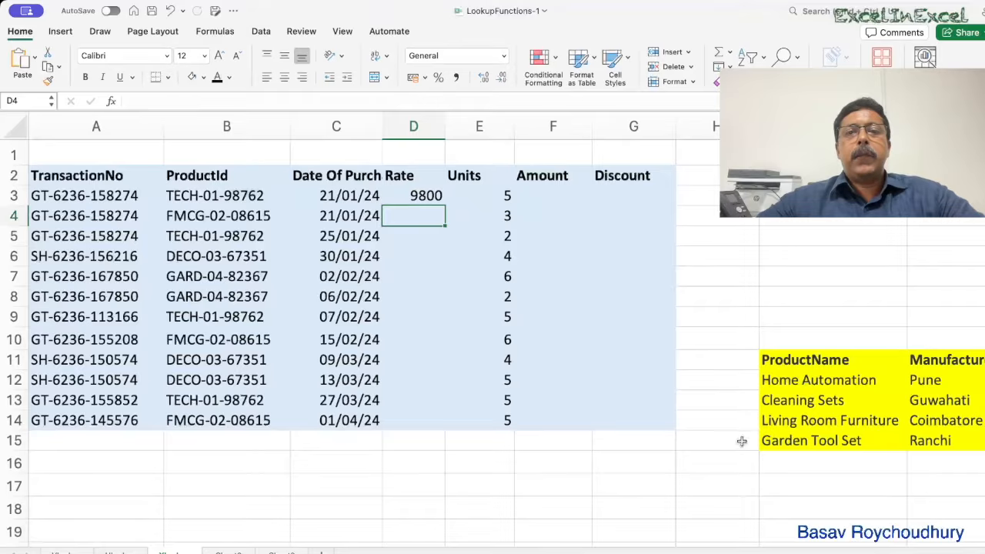
Step: Apply the rupee Accounting format to D3 and widen column D to fit the rate
{"action": "left_click", "coordinate": [424, 196]}
{"action": "left_click", "coordinate": [416, 80]}
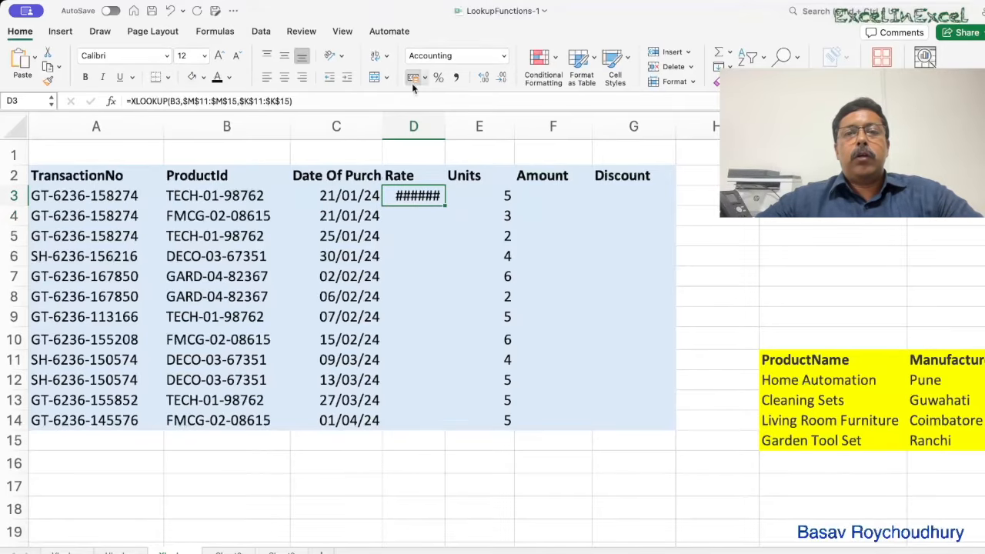
{"action": "left_click_drag", "start_coordinate": [446, 128], "coordinate": [463, 127]}
Step: Fill the XLOOKUP formula from D3 down to D14 and compare the rates with the product table
{"action": "scroll", "coordinate": [636, 295], "scroll_direction": "right", "scroll_amount": 5}
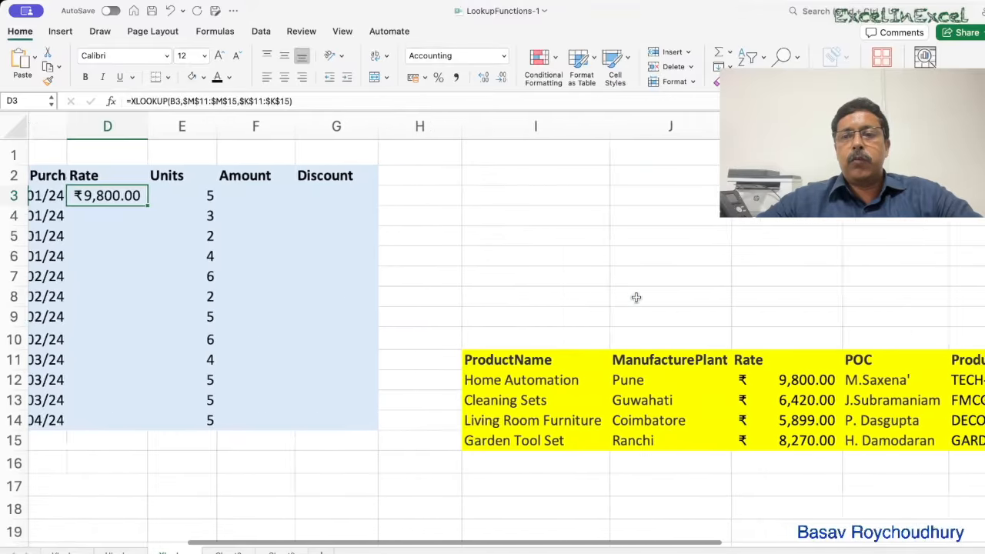
{"action": "scroll", "coordinate": [504, 421], "scroll_direction": "left", "scroll_amount": 5}
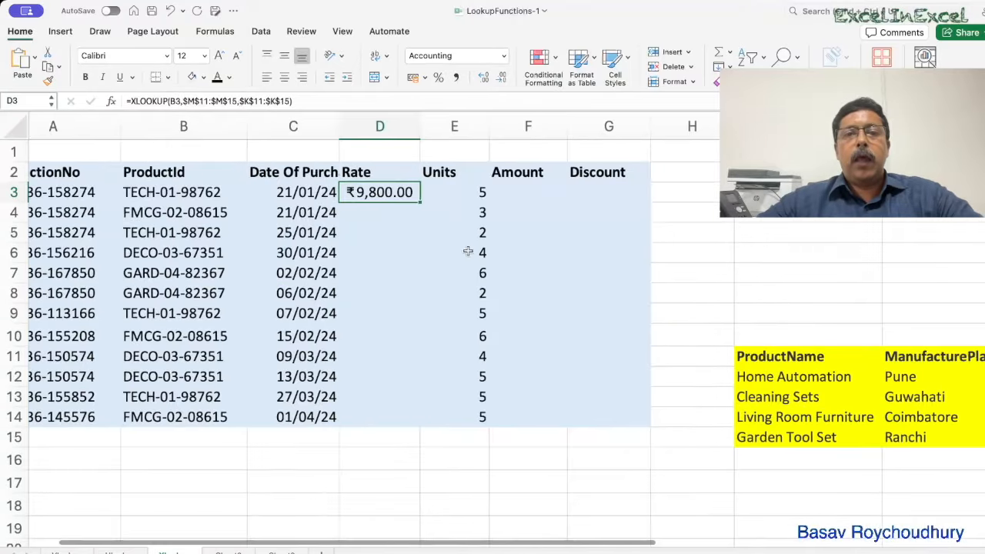
{"action": "left_click_drag", "start_coordinate": [417, 202], "coordinate": [424, 422]}
{"action": "scroll", "coordinate": [571, 414], "scroll_direction": "right", "scroll_amount": 5}
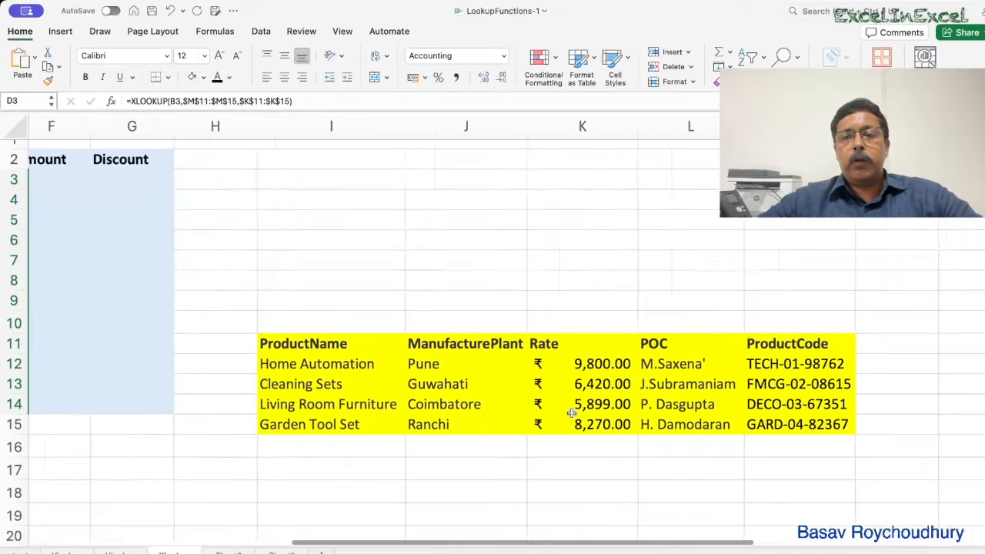
{"action": "scroll", "coordinate": [571, 413], "scroll_direction": "left", "scroll_amount": 6}
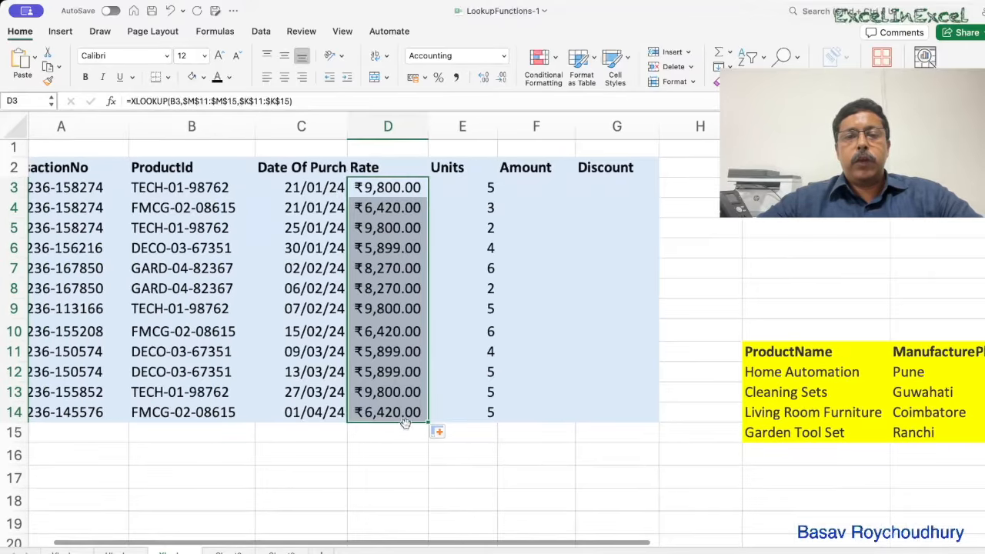
Step: Inspect the copied XLOOKUP formulas in D13 and D12 of the Rate column
{"action": "left_click", "coordinate": [394, 394]}
{"action": "double_click", "coordinate": [394, 393]}
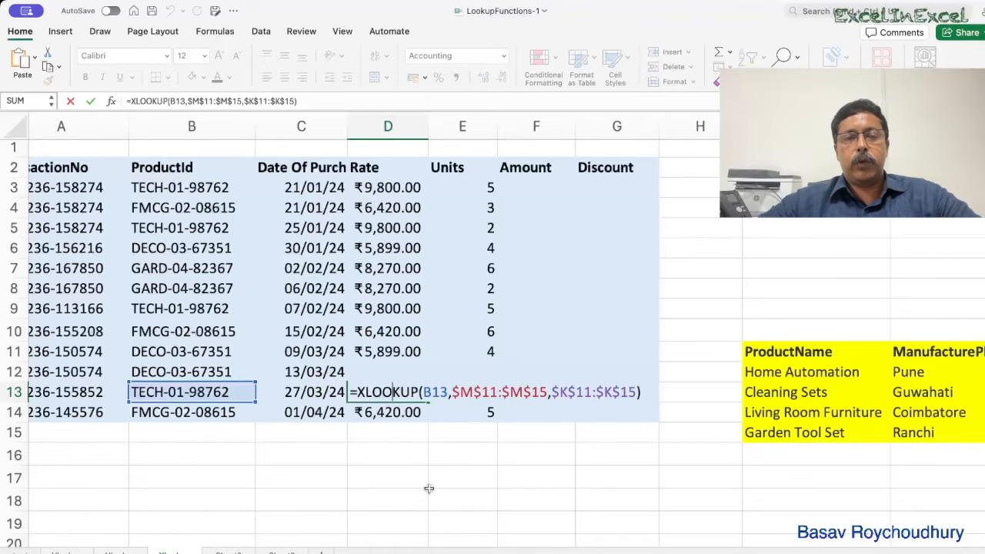
{"action": "scroll", "coordinate": [354, 389], "scroll_direction": "right", "scroll_amount": 3}
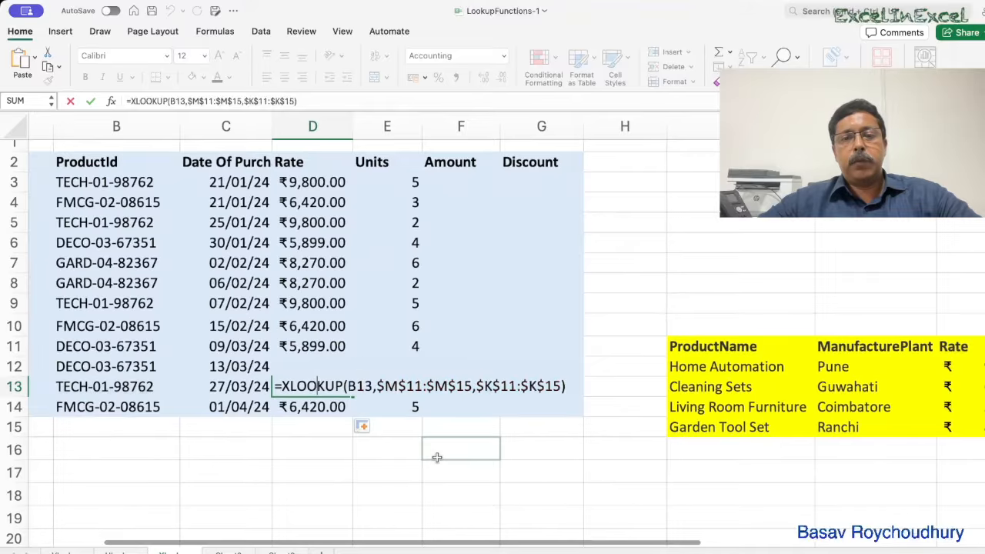
{"action": "scroll", "coordinate": [437, 458], "scroll_direction": "right", "scroll_amount": 3}
{"action": "scroll", "coordinate": [436, 458], "scroll_direction": "left", "scroll_amount": 1}
{"action": "double_click", "coordinate": [271, 373]}
{"action": "key", "text": "Escape"}
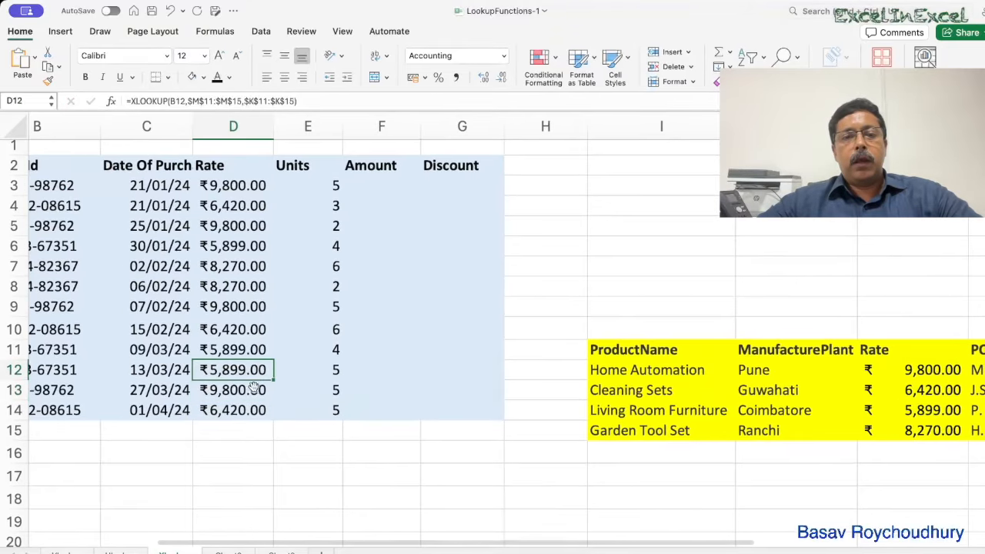
Step: Trace the references of the D13 XLOOKUP formula to its ProductId cell and the ProductCode and Rate columns of the product table
{"action": "double_click", "coordinate": [250, 390]}
{"action": "scroll", "coordinate": [462, 437], "scroll_direction": "right", "scroll_amount": 5}
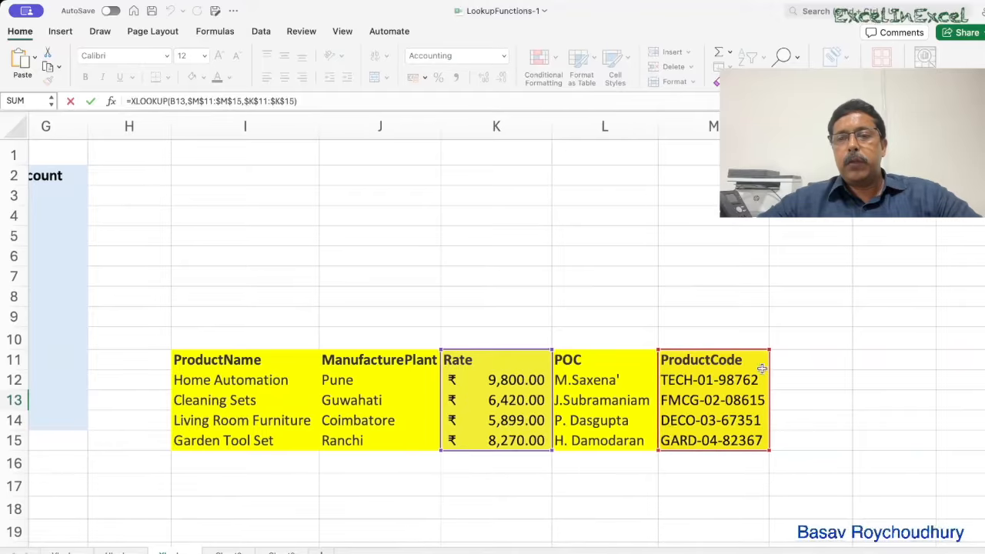
{"action": "scroll", "coordinate": [632, 462], "scroll_direction": "left", "scroll_amount": 3}
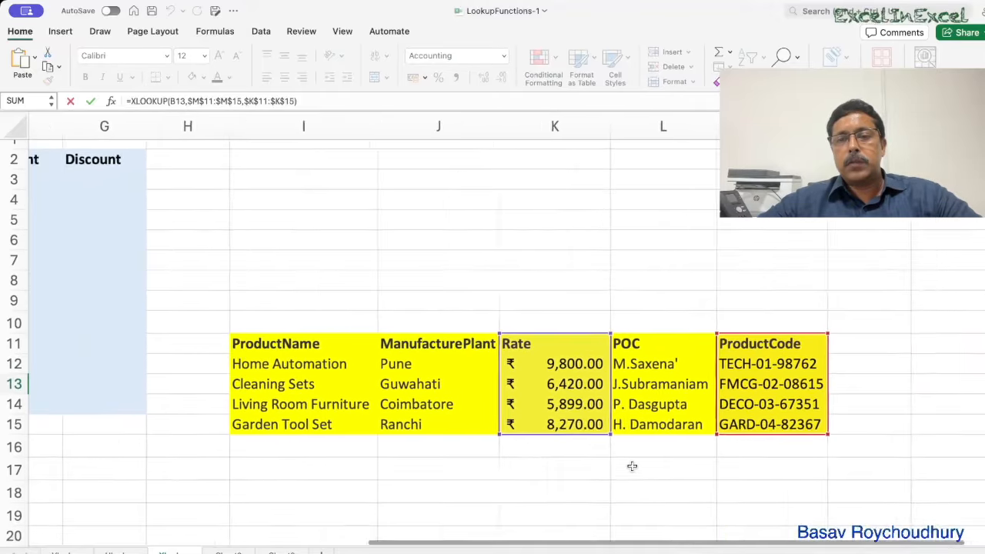
{"action": "scroll", "coordinate": [652, 472], "scroll_direction": "left", "scroll_amount": 1}
{"action": "scroll", "coordinate": [657, 475], "scroll_direction": "right", "scroll_amount": 1}
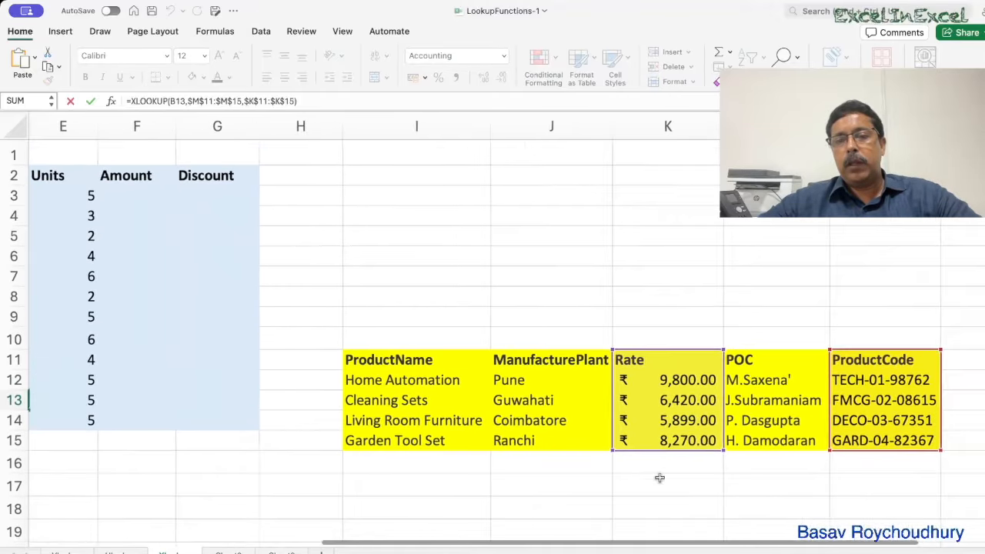
{"action": "scroll", "coordinate": [660, 478], "scroll_direction": "left", "scroll_amount": 3}
{"action": "scroll", "coordinate": [660, 478], "scroll_direction": "left", "scroll_amount": 2}
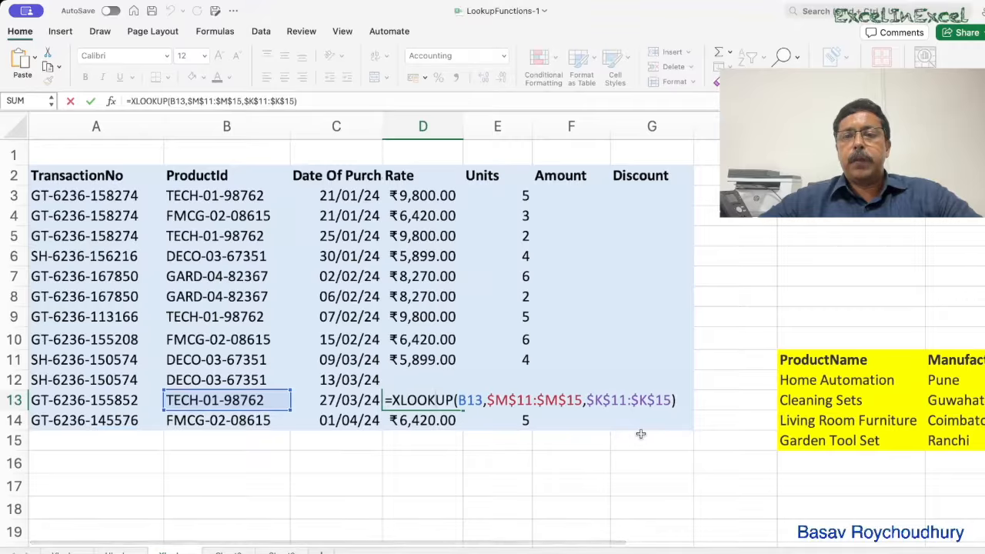
{"action": "scroll", "coordinate": [641, 434], "scroll_direction": "right", "scroll_amount": 2}
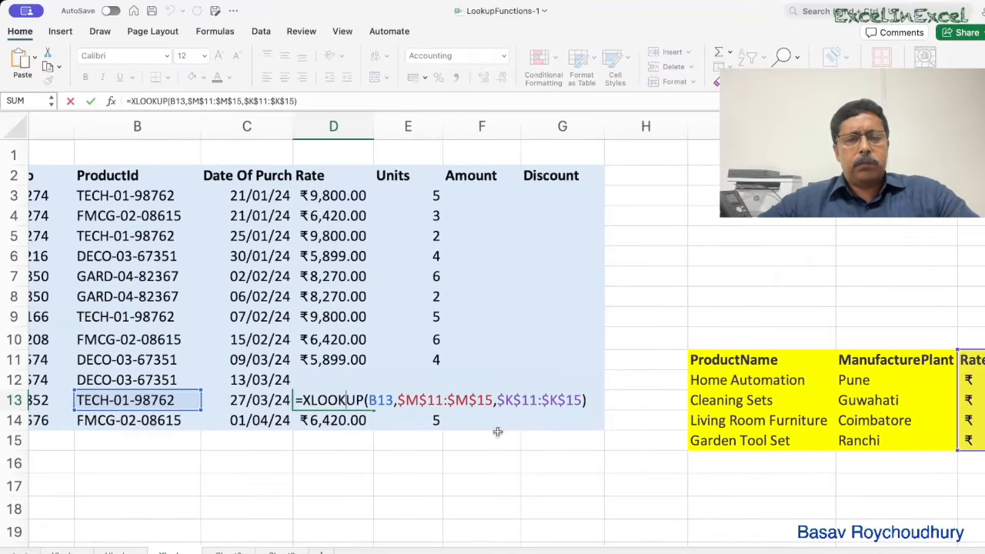
{"action": "key", "text": "Return"}
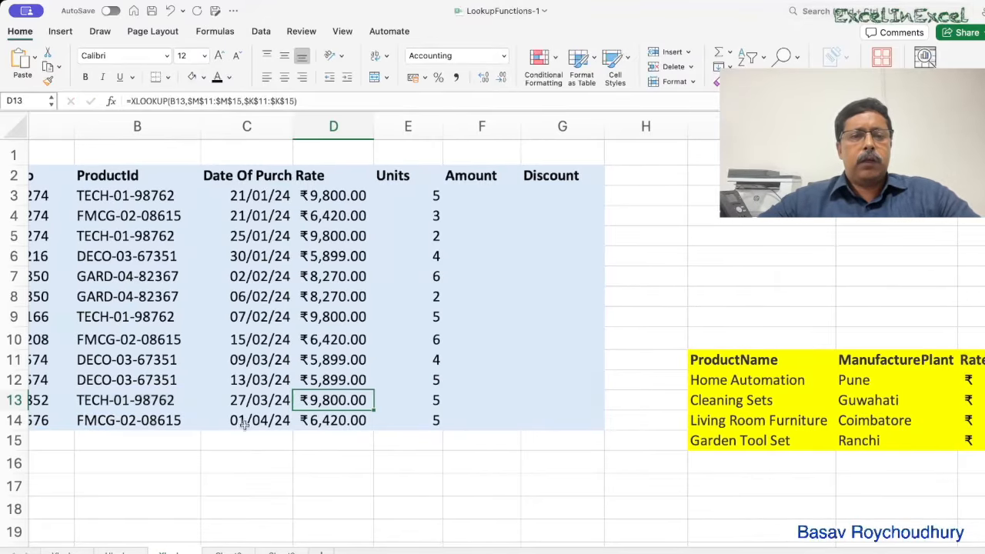
Step: Replace the ProductId in B3 with 3 to test the XLOOKUP rate formula against a code missing from the product table
{"action": "left_click", "coordinate": [187, 400]}
{"action": "left_click", "coordinate": [180, 198]}
{"action": "key", "text": "Delete"}
{"action": "type", "text": "3"}
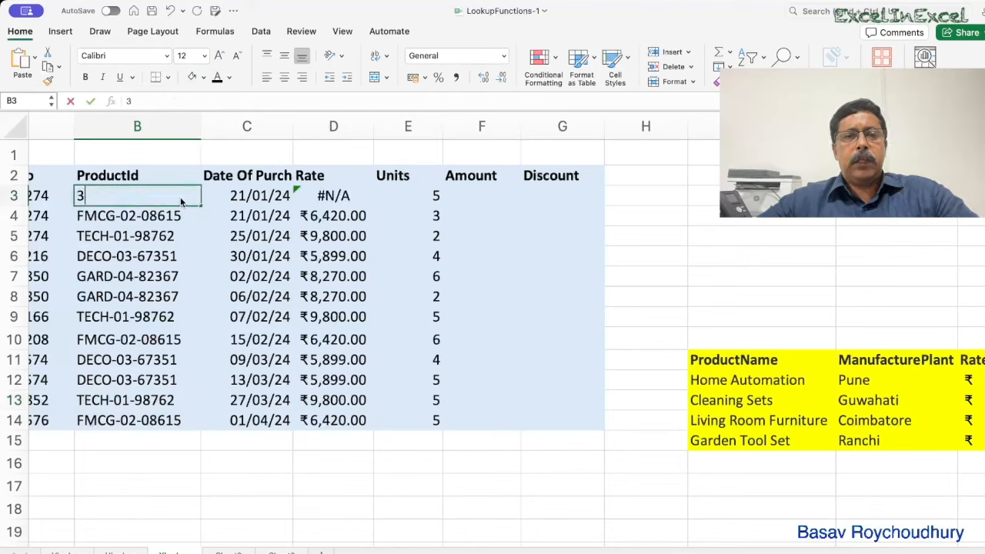
{"action": "key", "text": "Return"}
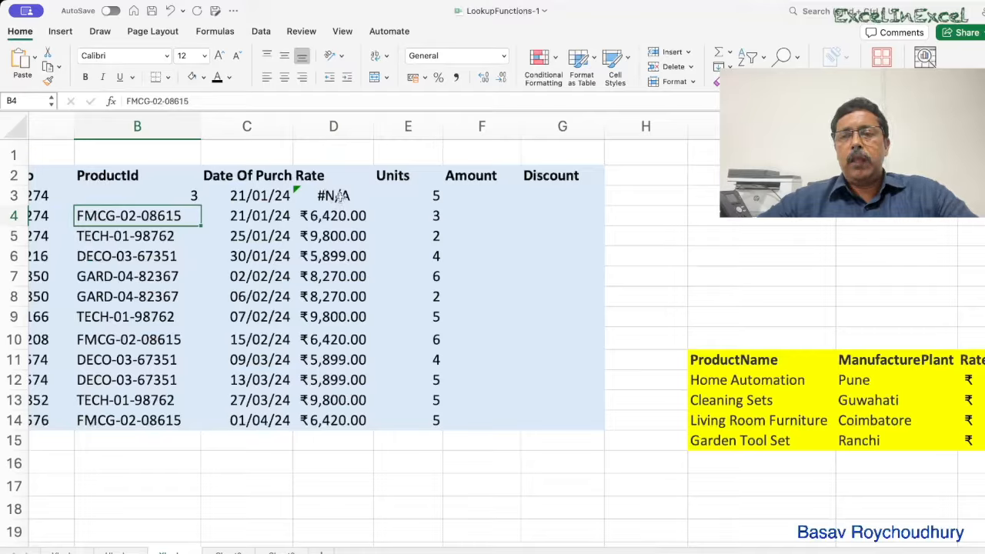
Step: Add 0 as the not-found argument of the XLOOKUP formula in D3 and check the edited rate cell
{"action": "left_click", "coordinate": [339, 197]}
{"action": "double_click", "coordinate": [339, 197]}
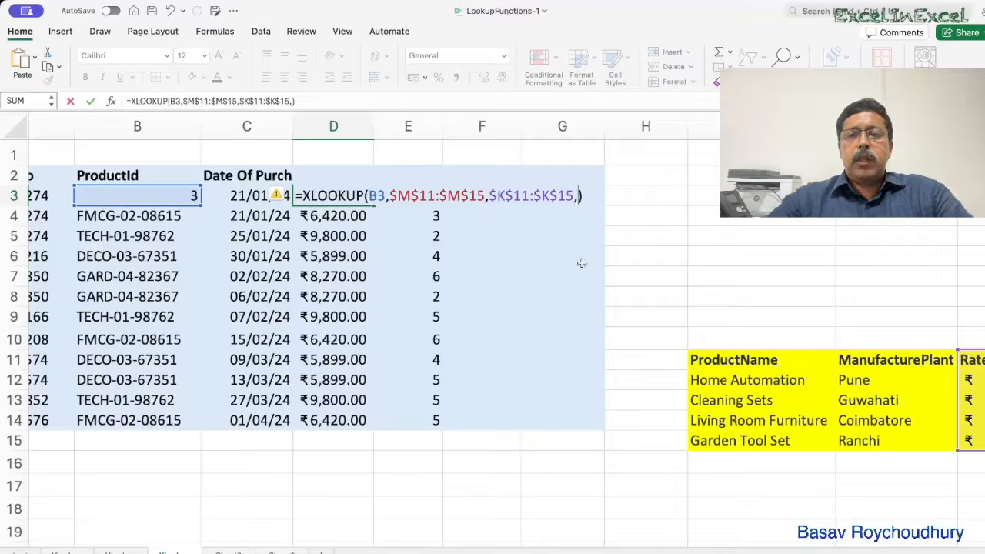
{"action": "key", "text": "BackSpace"}
{"action": "key", "text": "Return"}
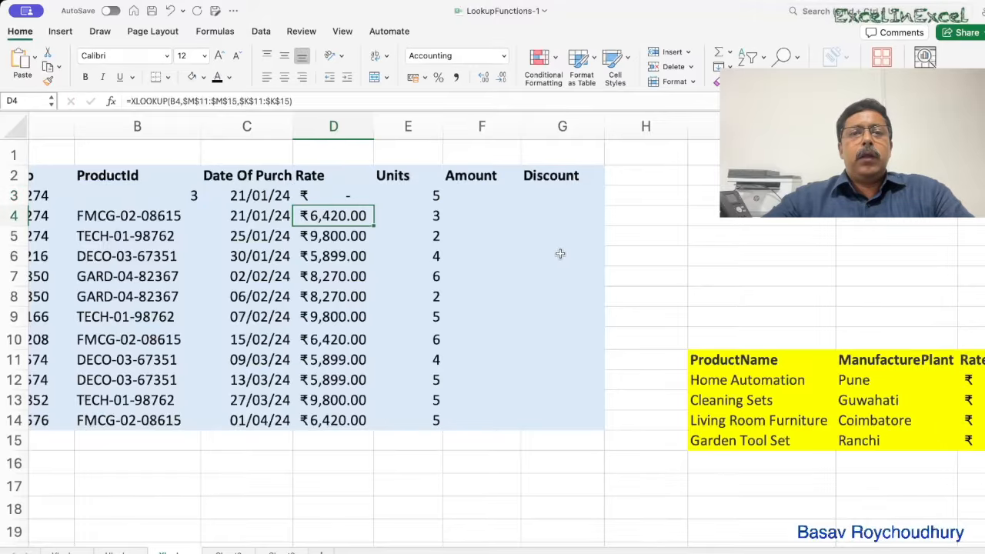
{"action": "left_click", "coordinate": [307, 197]}
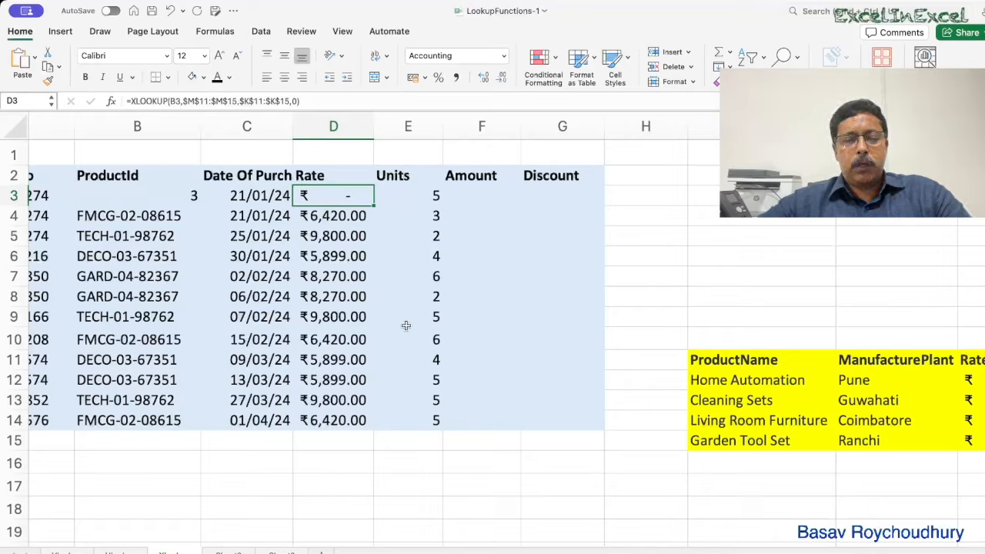
Step: Discard the stray entry in D3 and undo the not-found argument and the ProductId change in B3
{"action": "type", "text": "zz"}
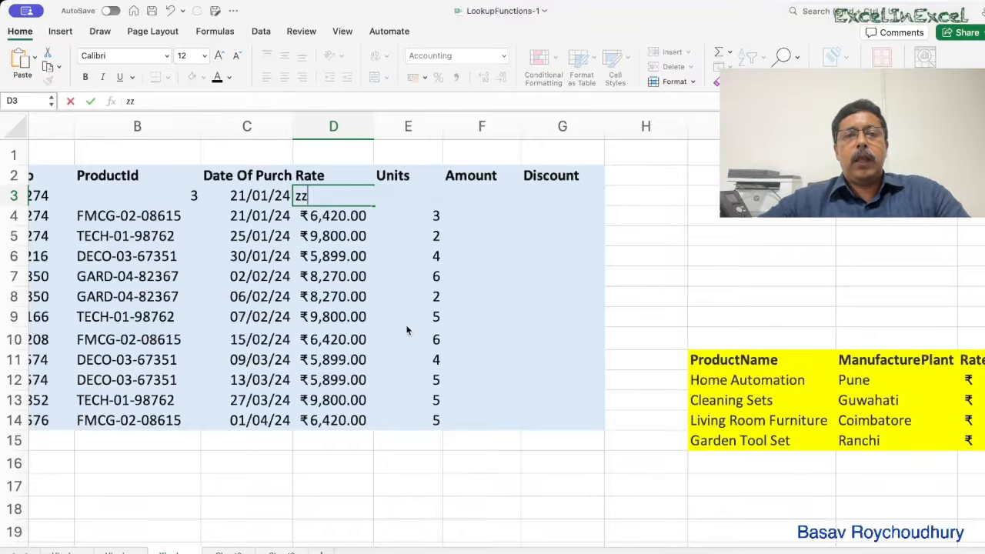
{"action": "key", "text": "super+z"}
{"action": "key", "text": "super+y"}
{"action": "key", "text": "super+z"}
{"action": "key", "text": "Escape"}
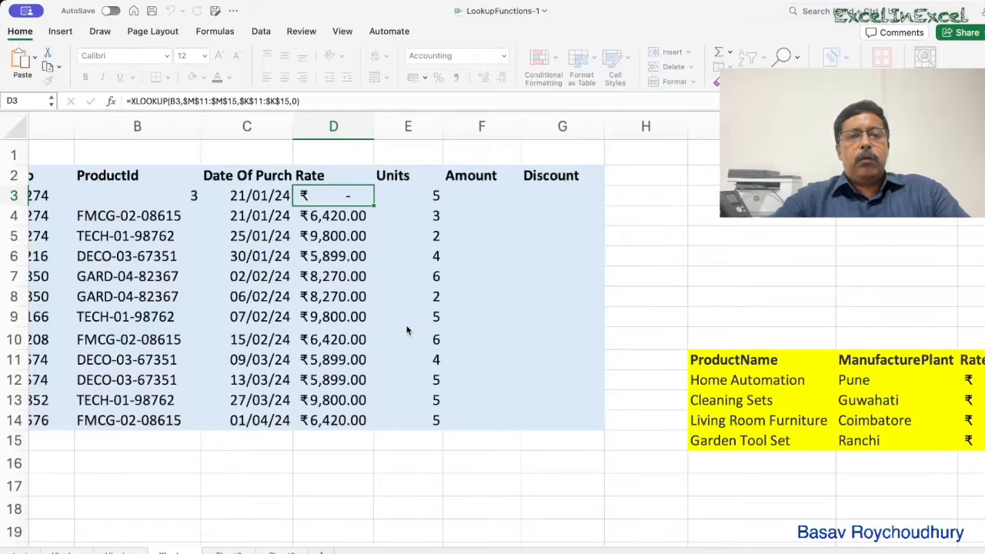
{"action": "key", "text": "super+z"}
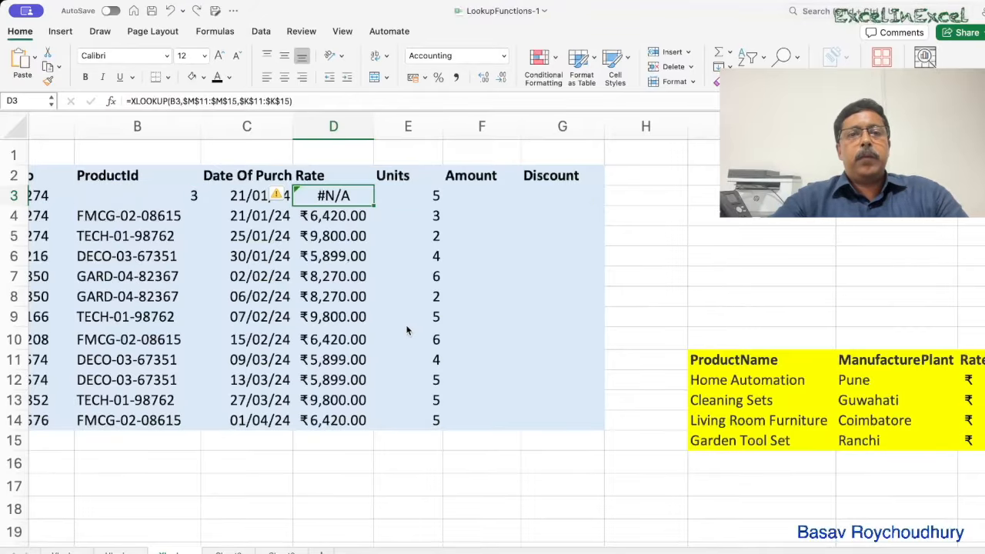
{"action": "key", "text": "super+z"}
{"action": "key", "text": "super+z"}
{"action": "scroll", "coordinate": [512, 324], "scroll_direction": "left", "scroll_amount": 2}
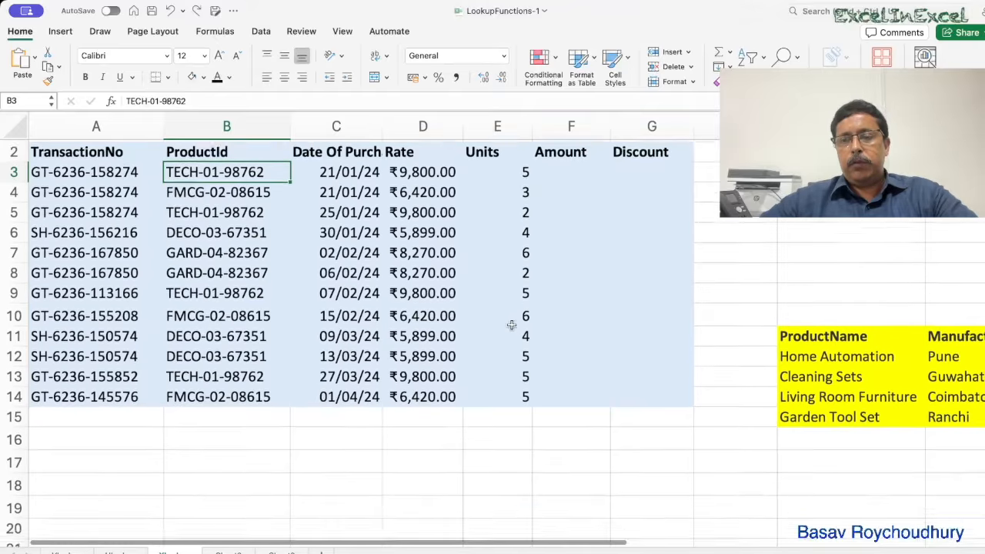
Step: Inspect the Amount formula in F3 on the HLOOKUP sheet and the Rate formula in D14 on the VLOOKUP sheet
{"action": "scroll", "coordinate": [511, 325], "scroll_direction": "right", "scroll_amount": 5}
{"action": "scroll", "coordinate": [511, 325], "scroll_direction": "left", "scroll_amount": 2}
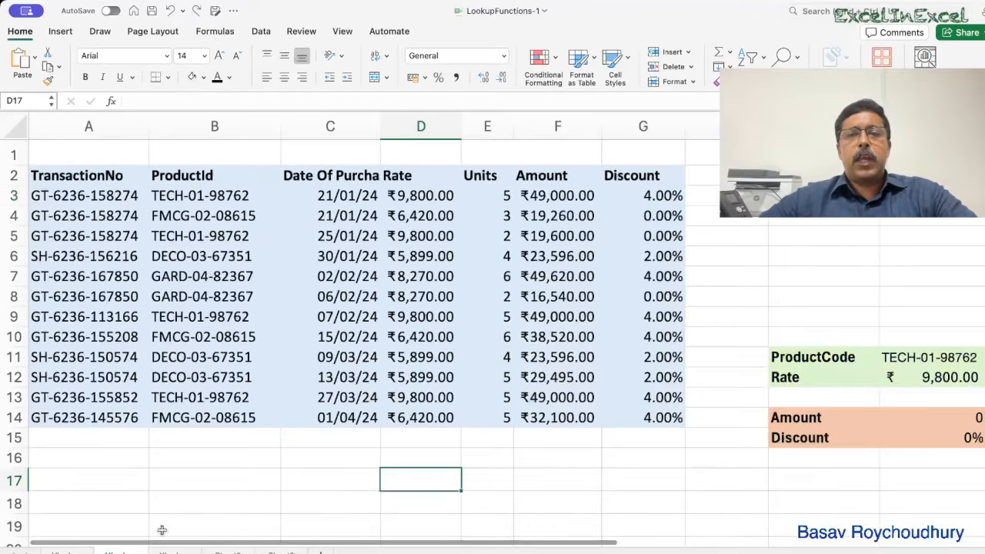
{"action": "left_click", "coordinate": [558, 198]}
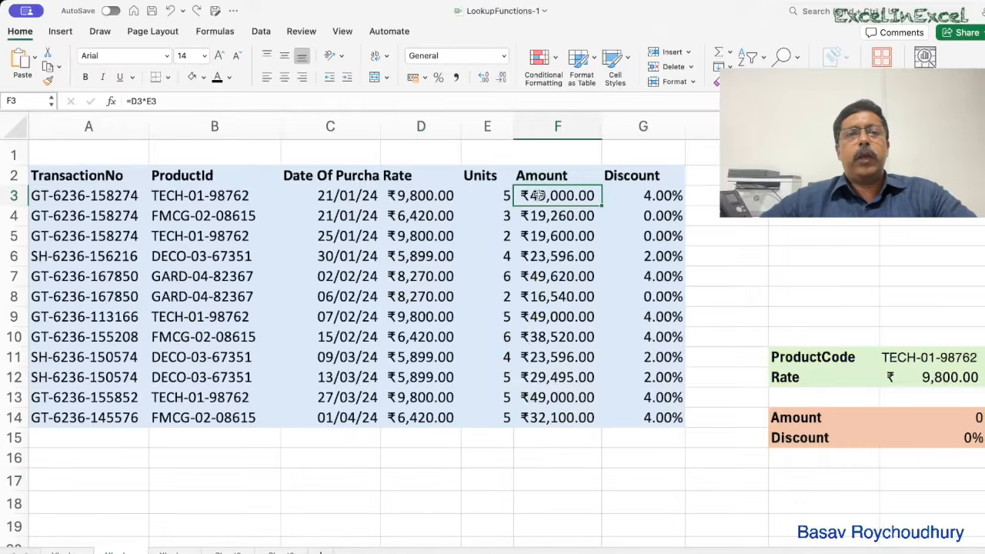
{"action": "double_click", "coordinate": [543, 196]}
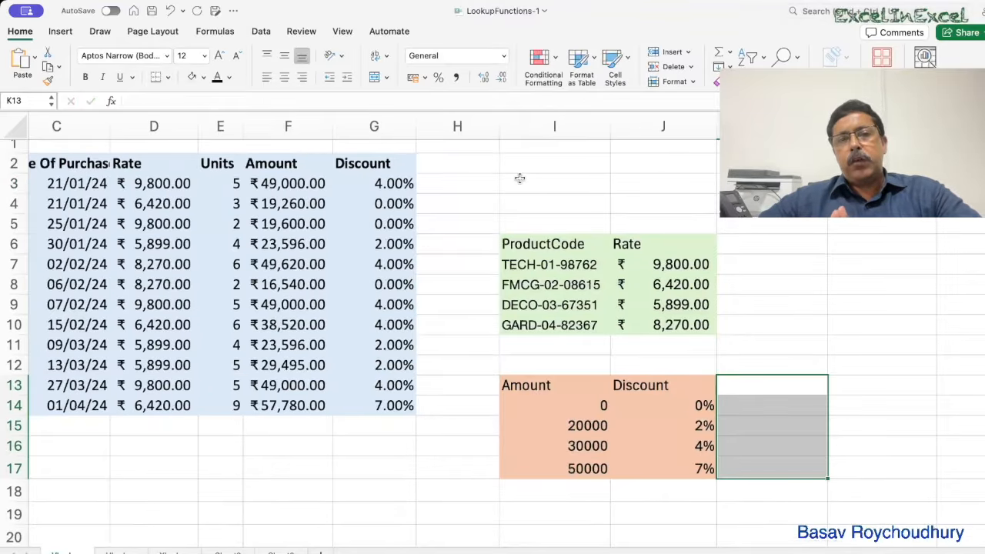
{"action": "scroll", "coordinate": [451, 274], "scroll_direction": "left", "scroll_amount": 5}
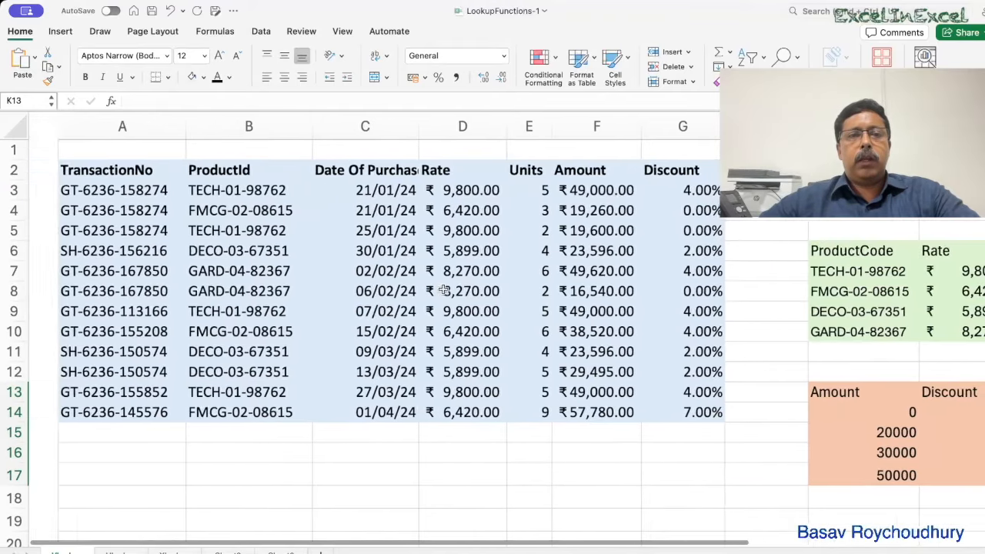
{"action": "left_click", "coordinate": [394, 415]}
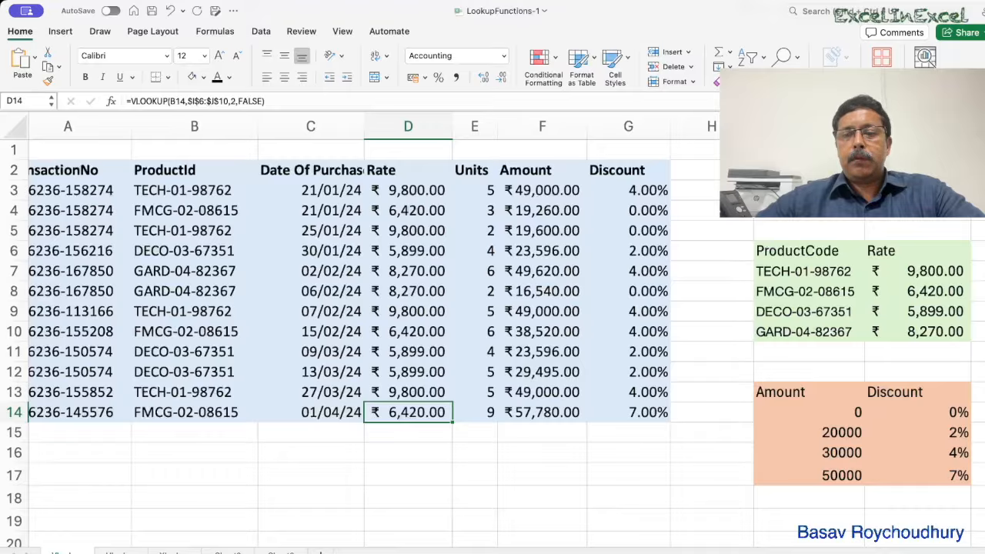
{"action": "left_click", "coordinate": [553, 549]}
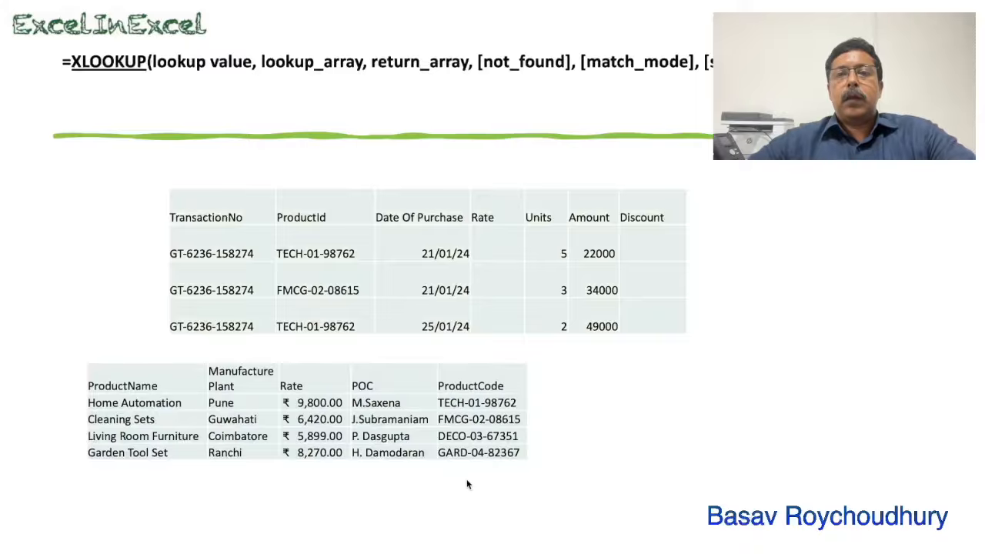
{"action": "left_click", "coordinate": [321, 538]}
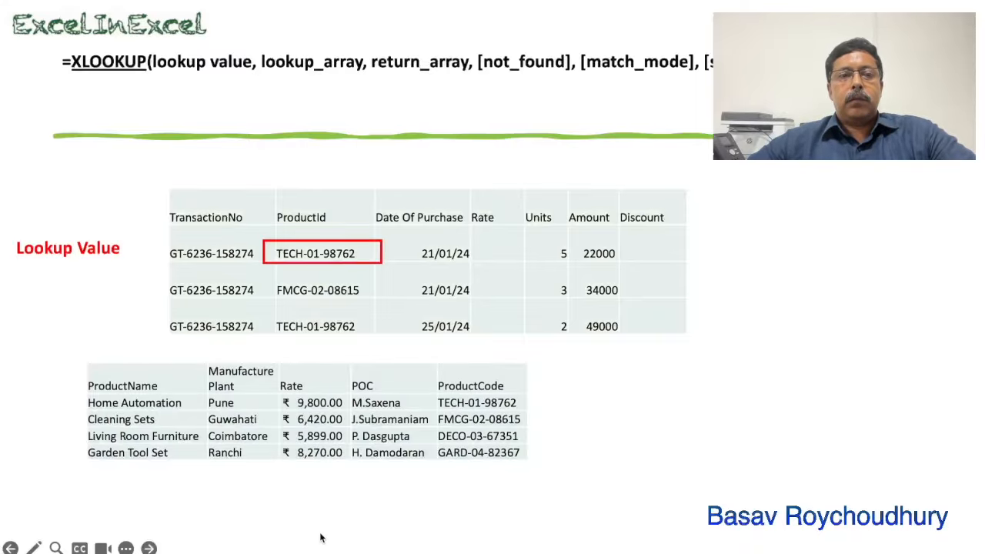
{"action": "left_click", "coordinate": [322, 538]}
{"action": "left_click", "coordinate": [322, 538]}
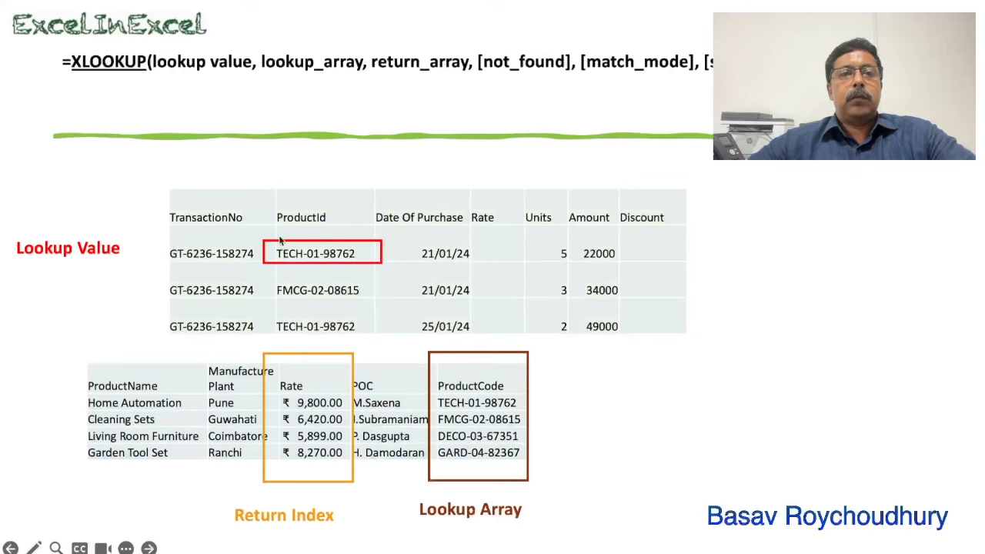